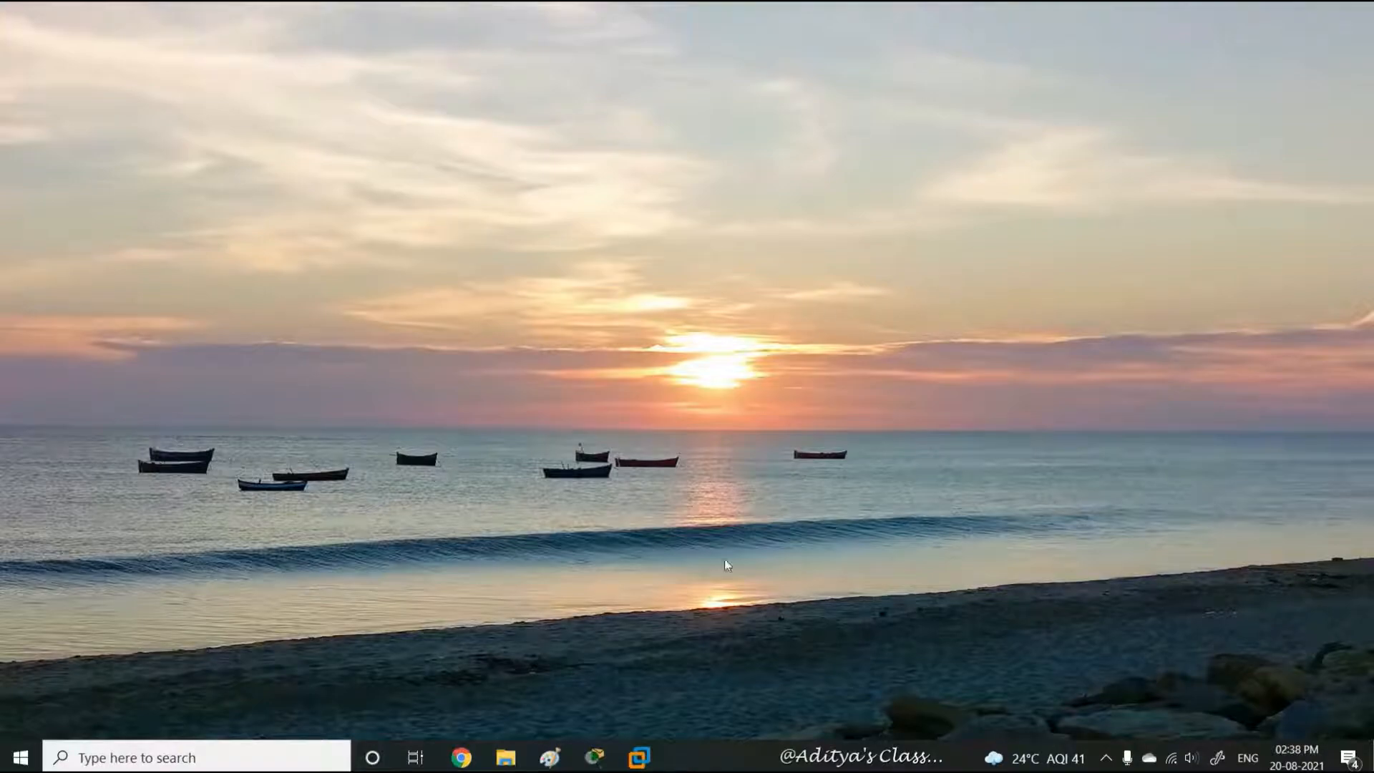
Go full-screen on the Server02 guest and close its Server Manager
mouse_move(639, 757)
click(570, 621)
click(876, 14)
click(1355, 11)
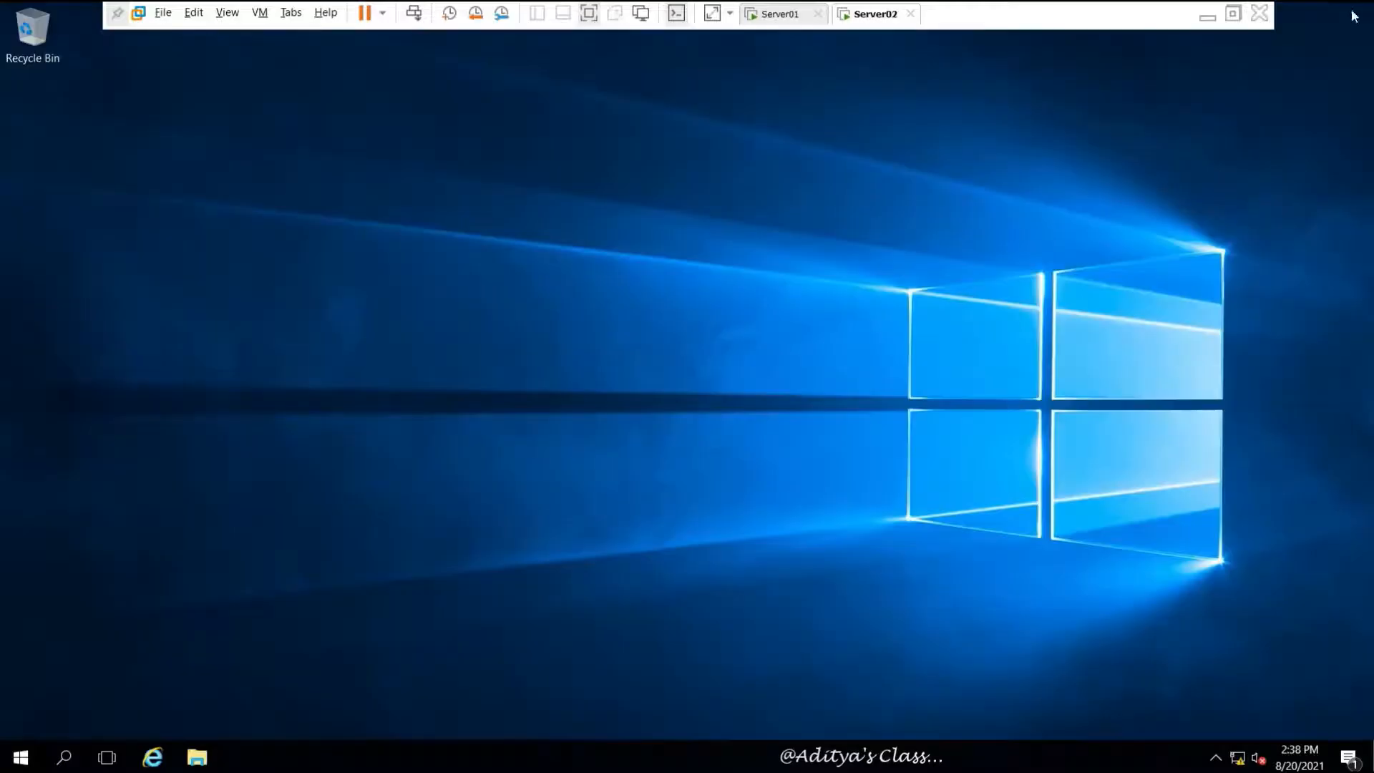
Shut down Server02 with a shutdown reason, then start the New Virtual Machine wizard
click(20, 758)
click(20, 720)
click(46, 675)
click(261, 665)
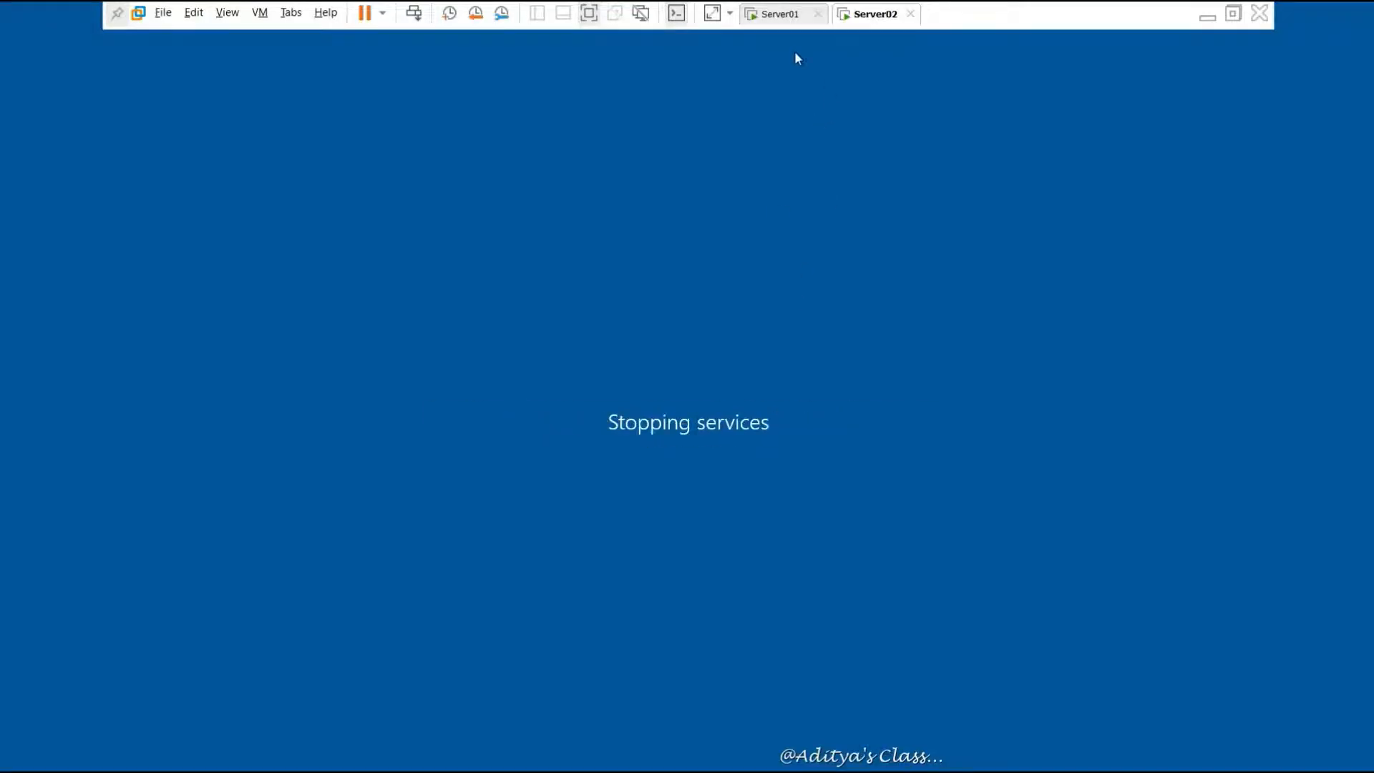
click(163, 12)
click(195, 33)
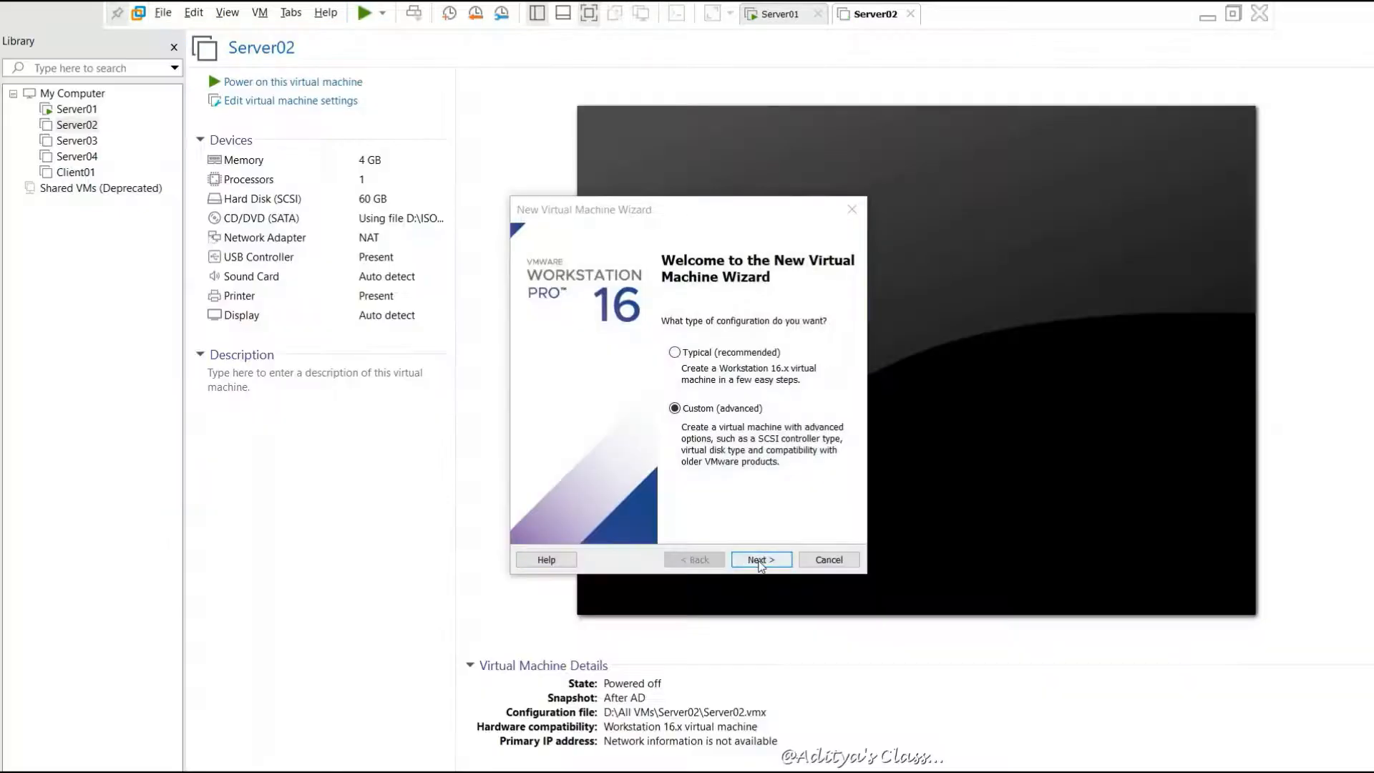
Set up custom VM Server5 with UEFI, 4096 MB memory, NAT networking and a new disk
click(760, 560)
click(760, 560)
click(760, 559)
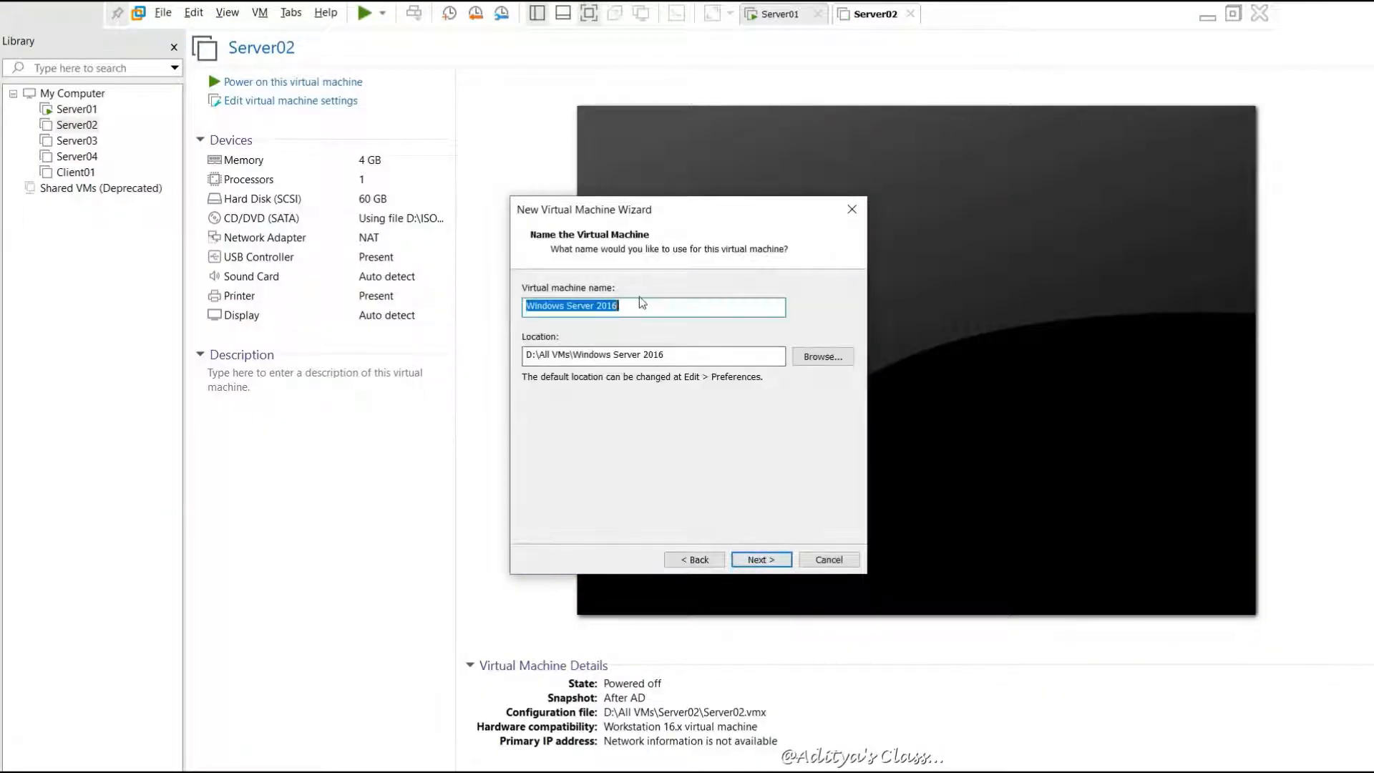
text(Server5)
click(762, 559)
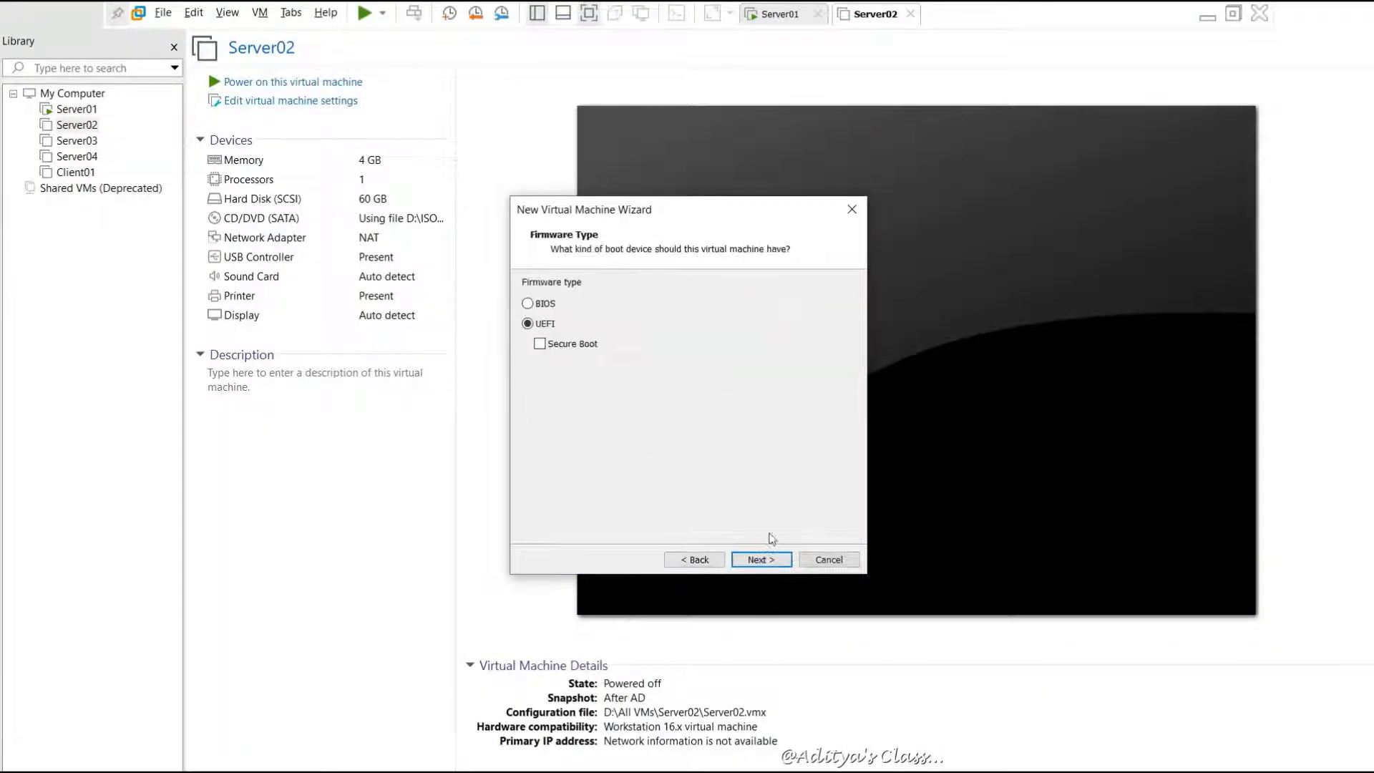
click(764, 560)
click(766, 561)
click(763, 559)
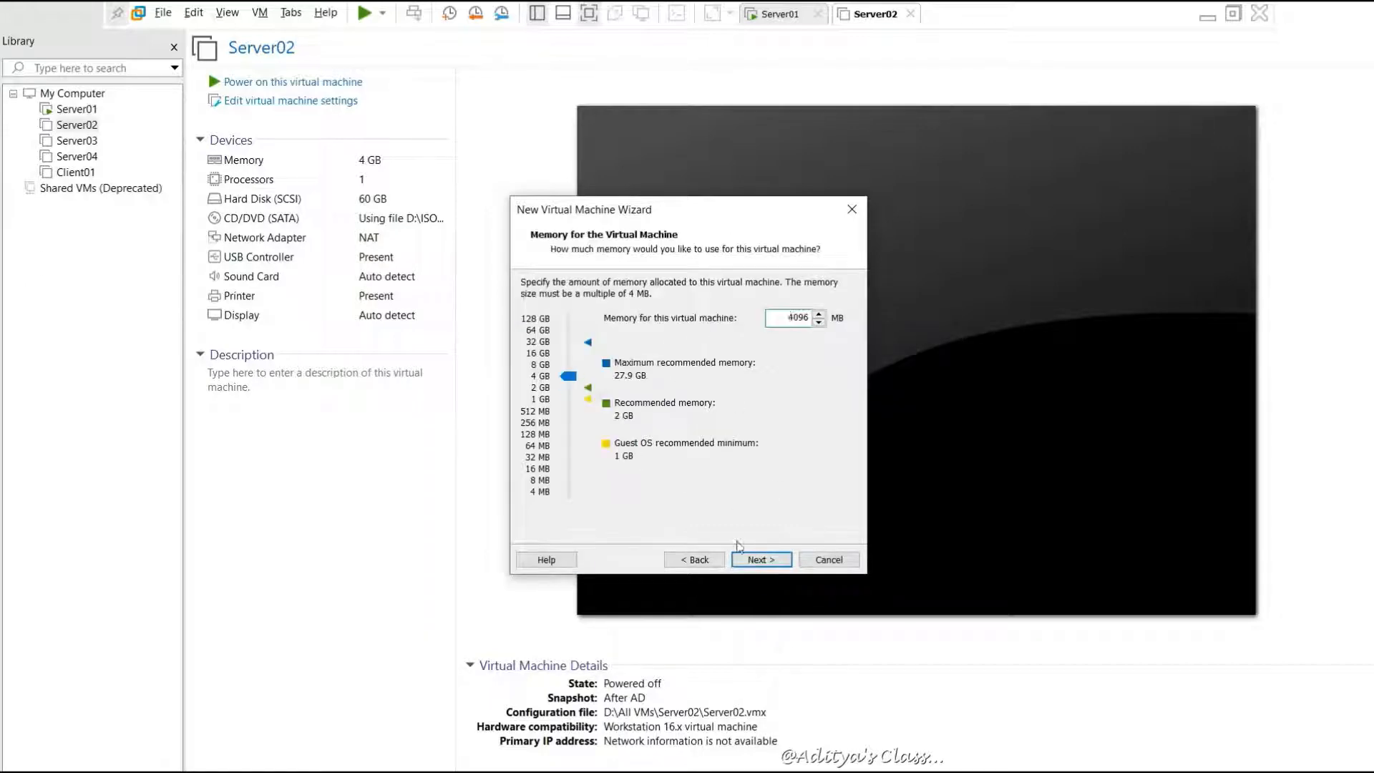
click(763, 560)
click(763, 560)
click(763, 560)
click(762, 560)
click(763, 560)
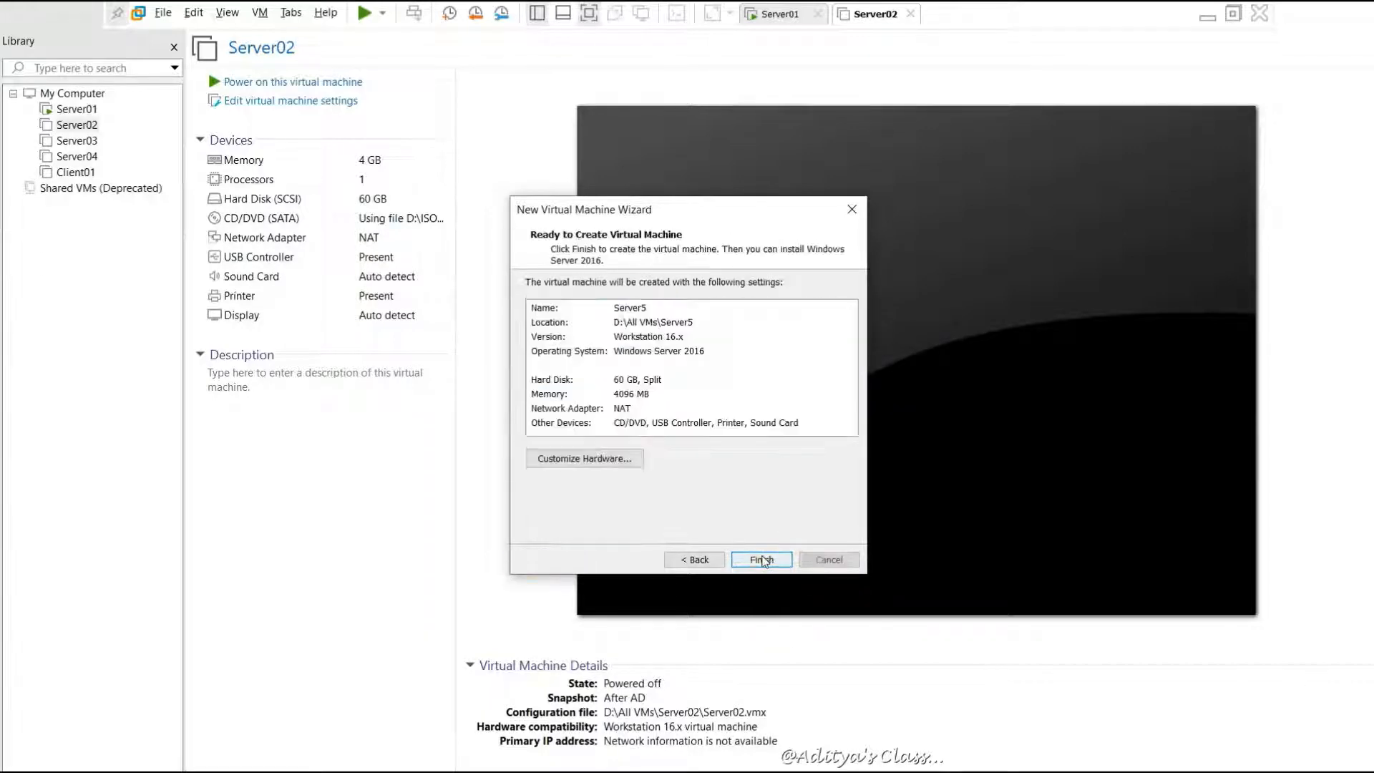
click(565, 458)
Attach the Windows Server 2016 ISO to the CD/DVD drive and finish creating Server5
click(458, 170)
click(673, 243)
click(946, 259)
click(607, 325)
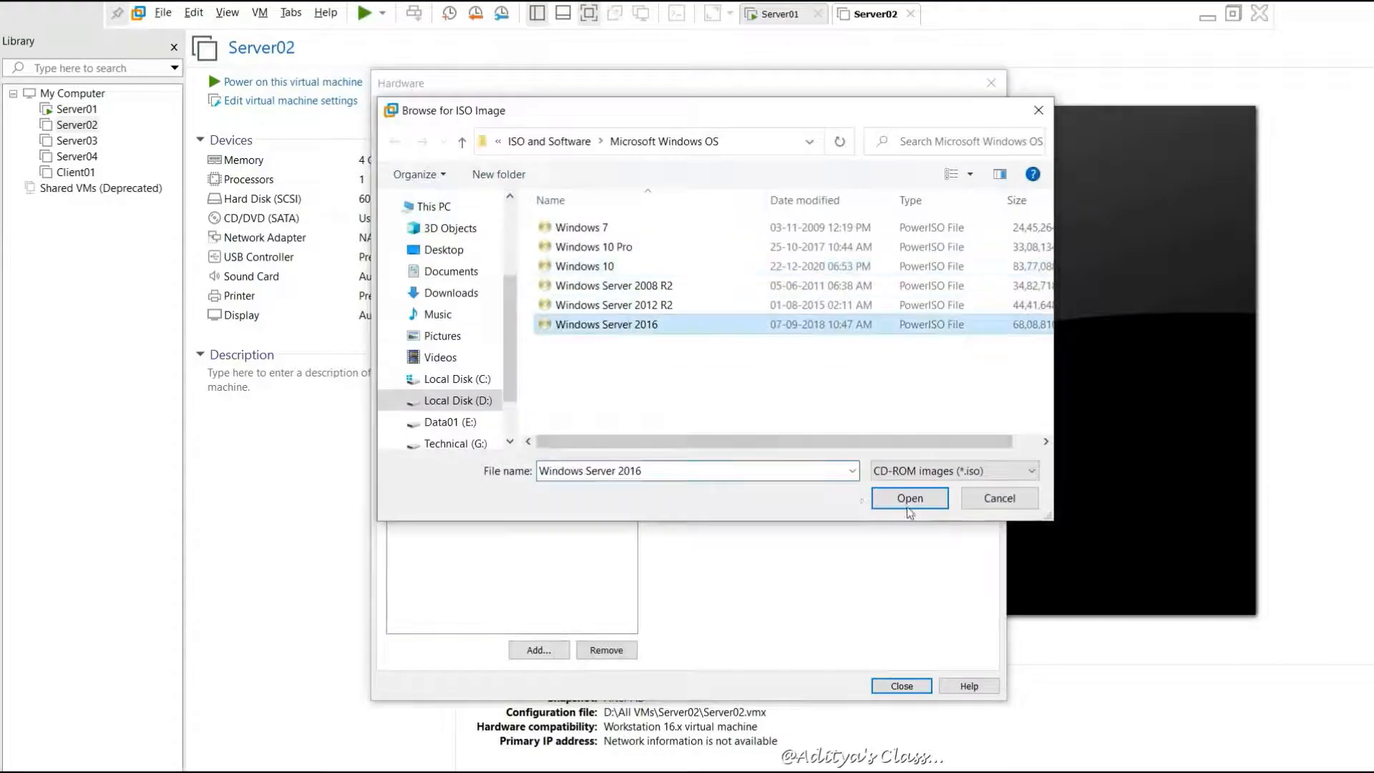
click(910, 497)
click(901, 686)
click(763, 560)
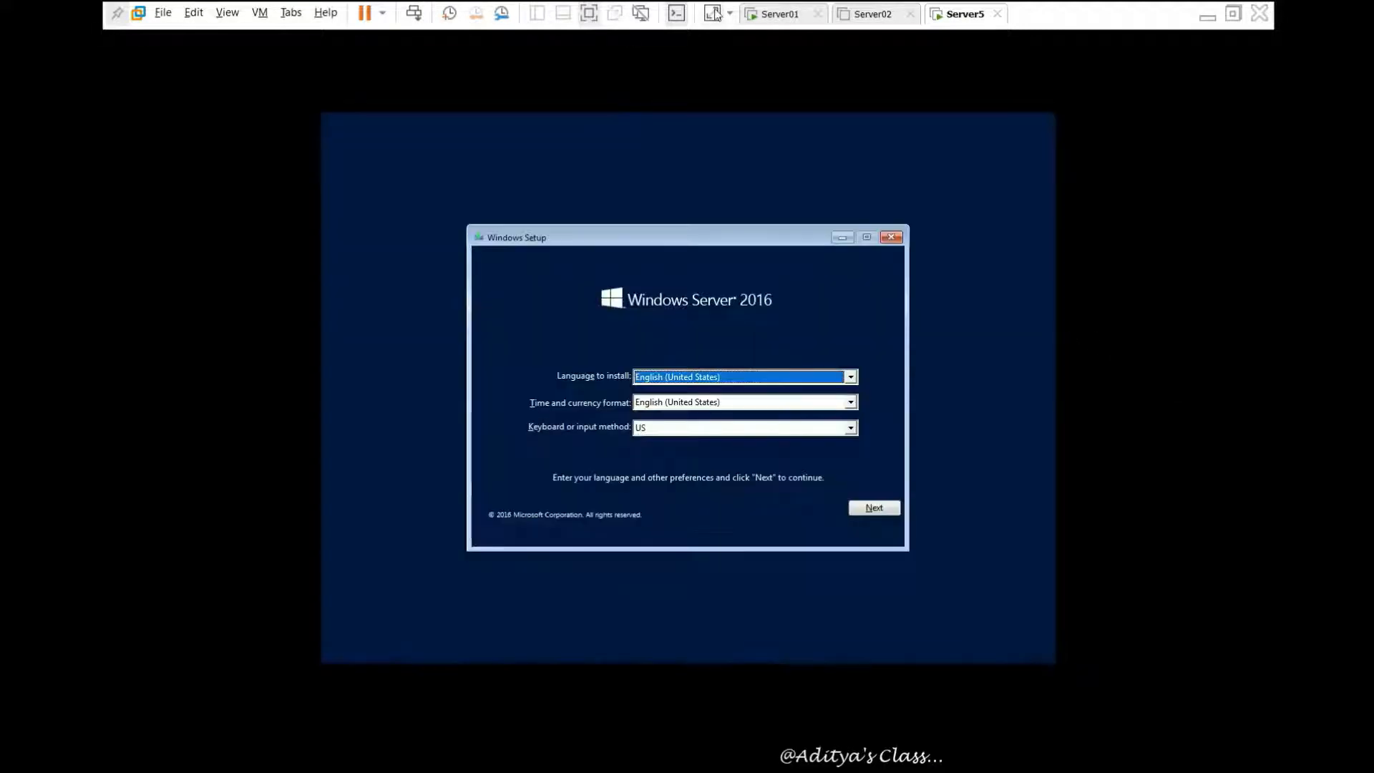
Accept the language settings, choose Datacenter with Desktop Experience, and accept the license terms
click(1047, 561)
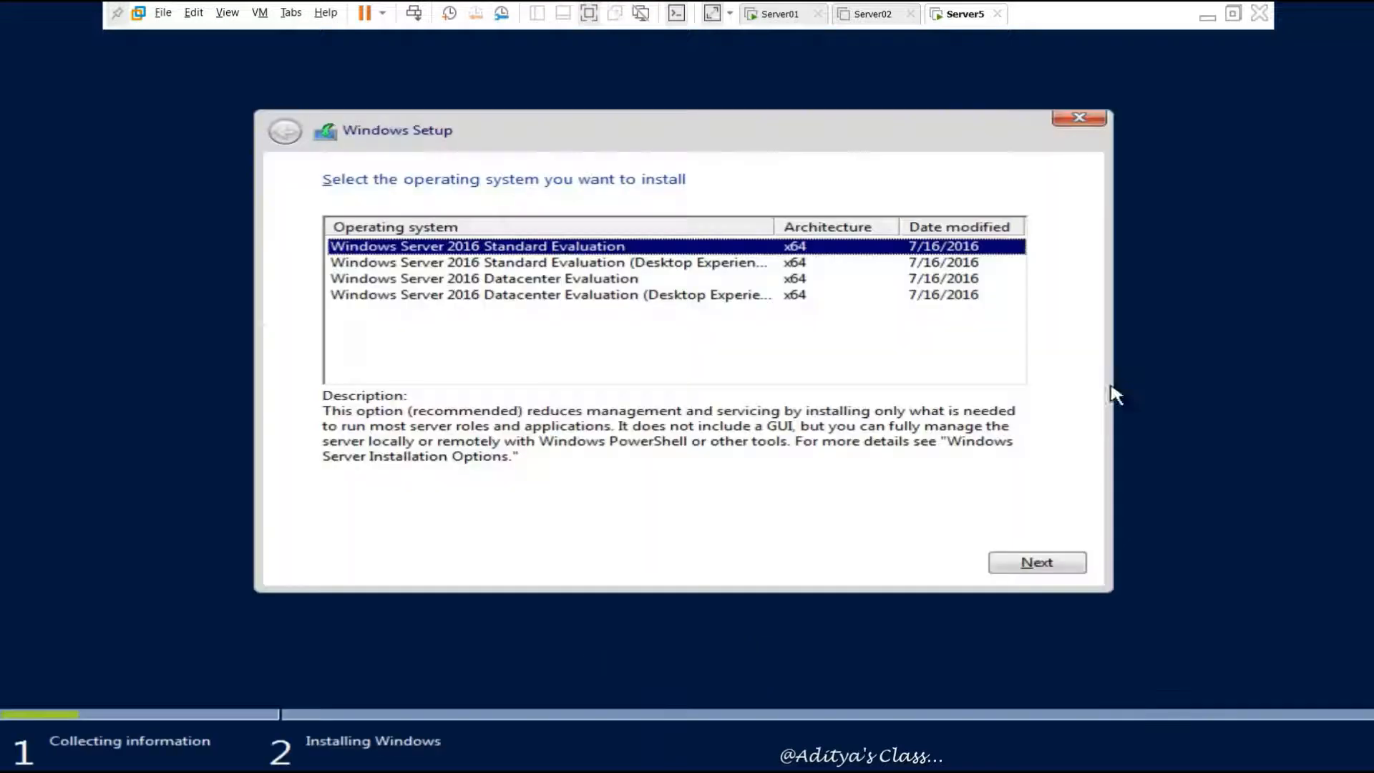
click(501, 298)
click(1037, 562)
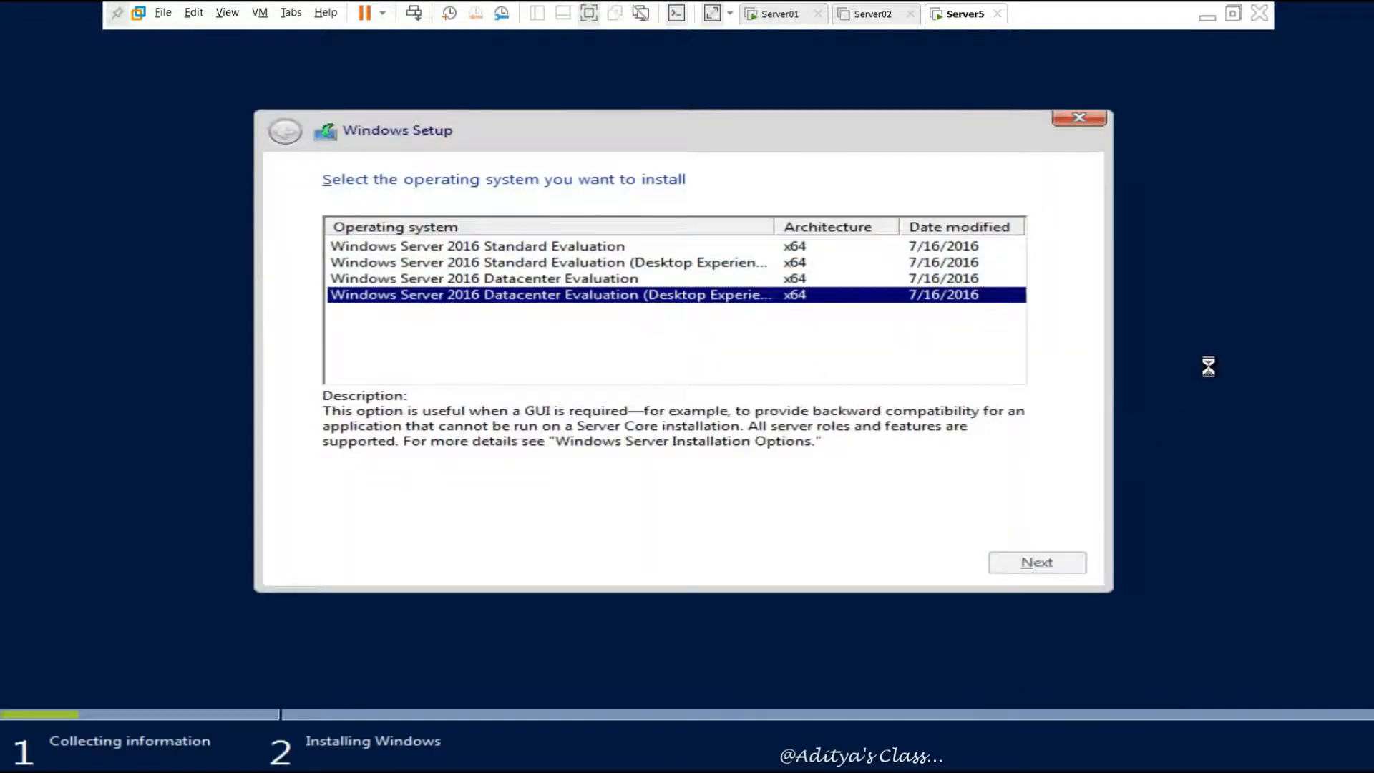
click(330, 515)
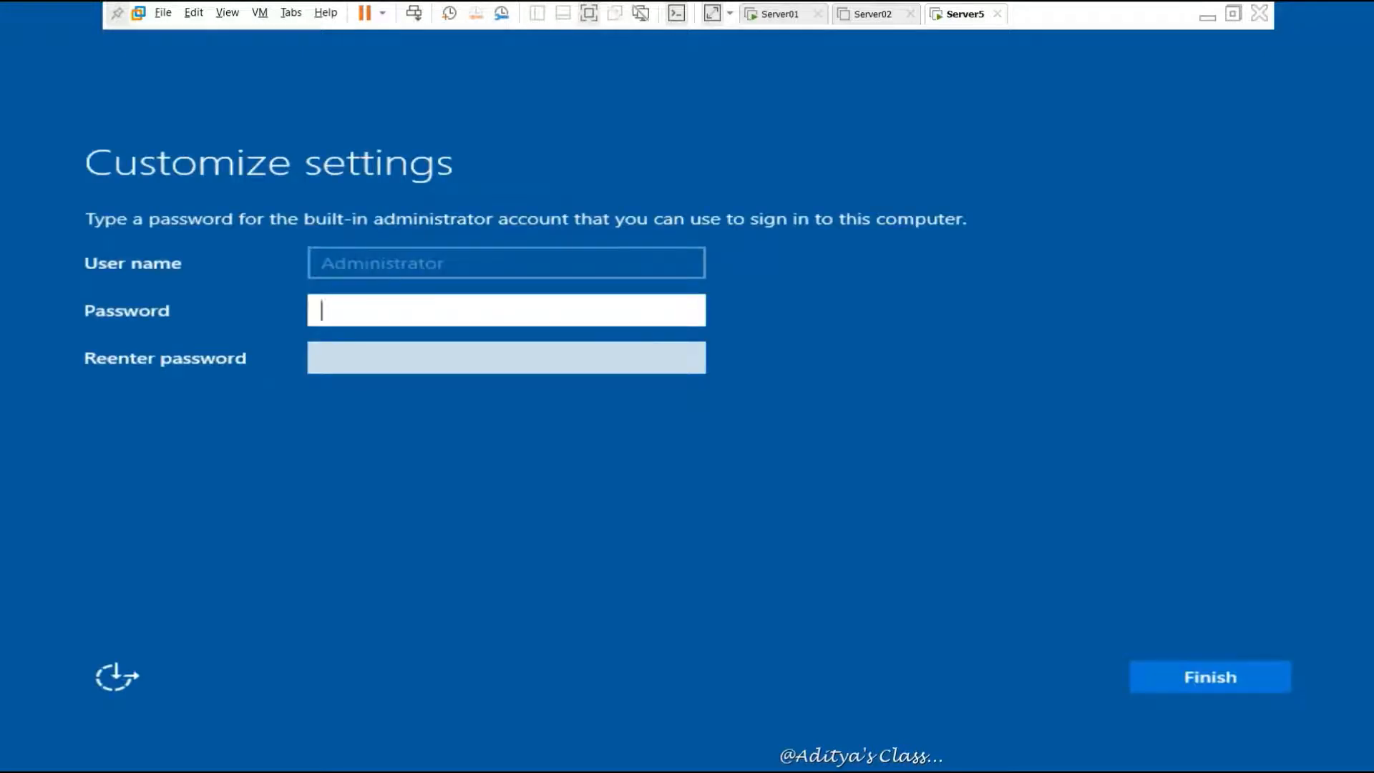
Set and confirm the Administrator password, then sign in to Server5 as Administrator
text(*******)
key(Tab)
text(*******)
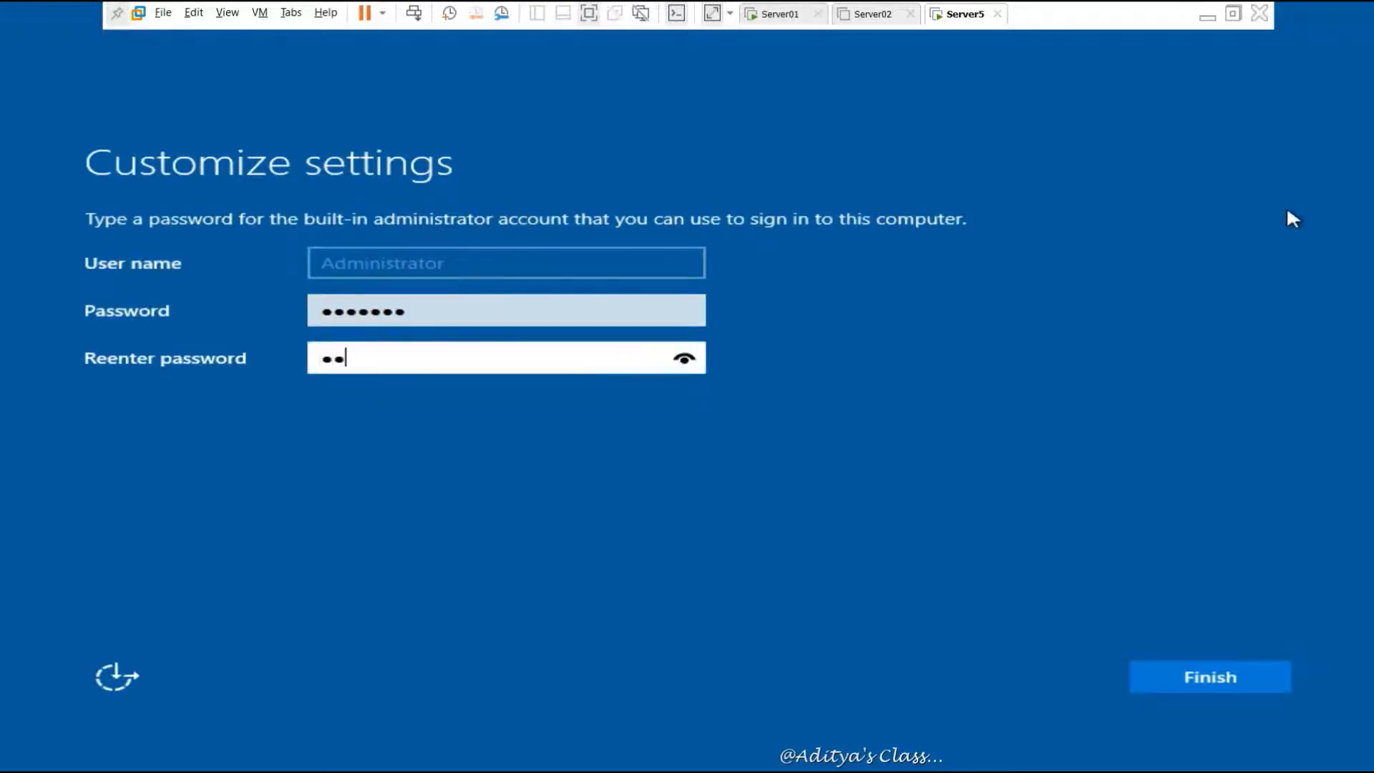
key(Return)
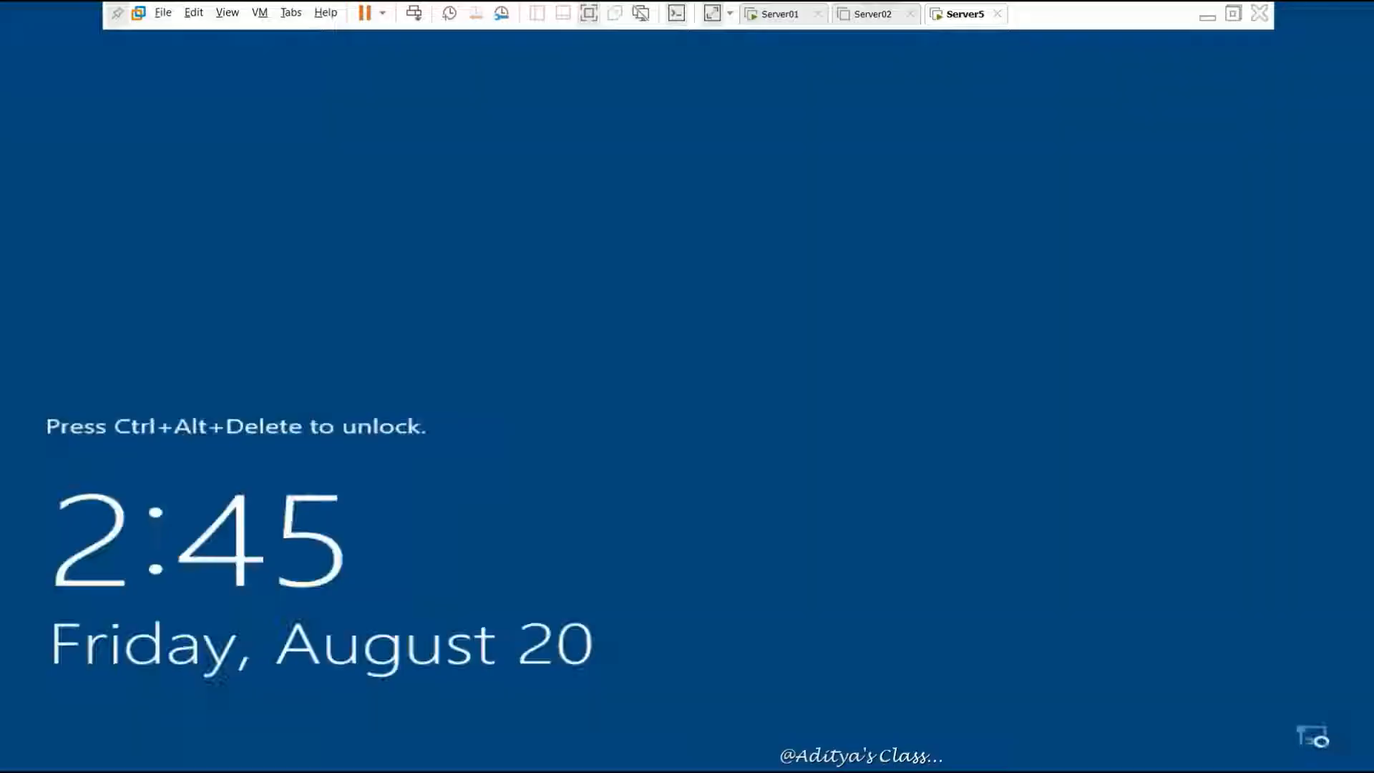
click(414, 12)
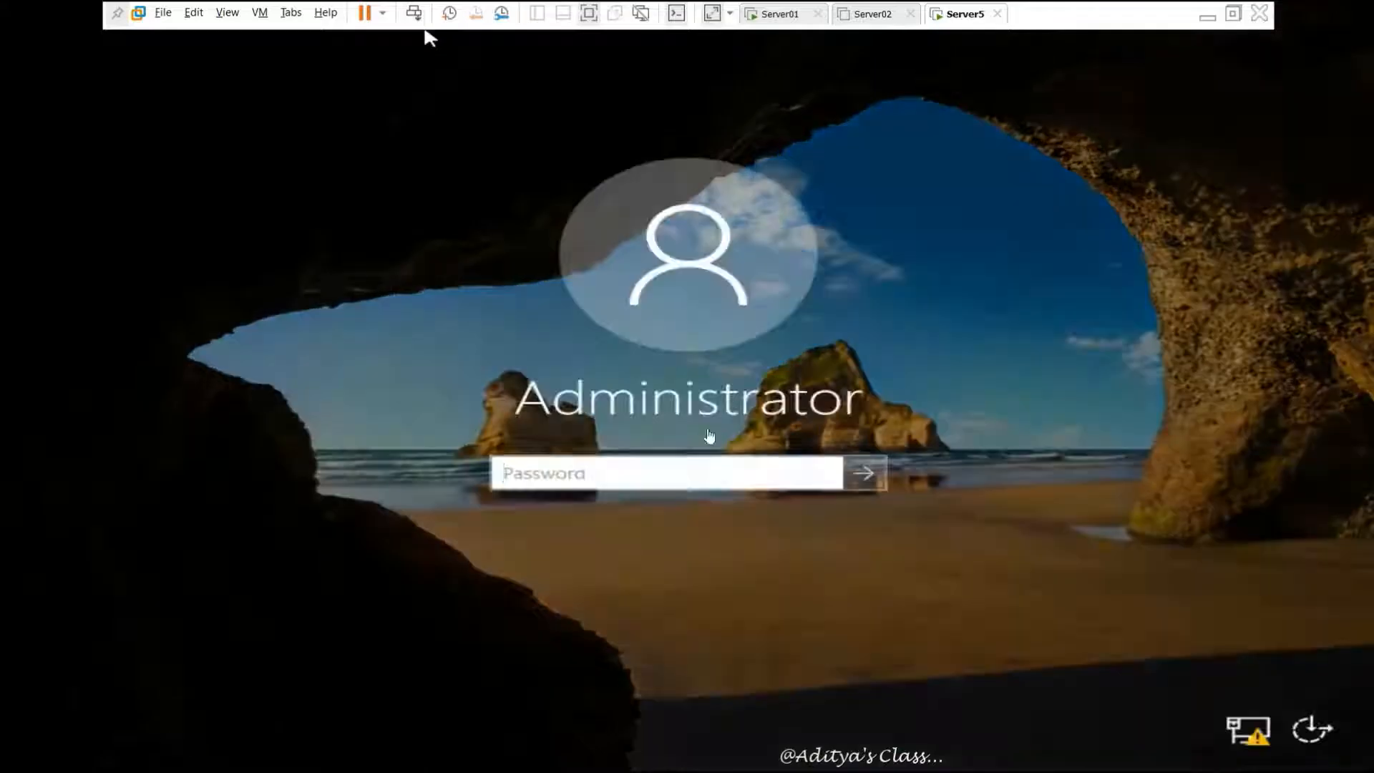
click(664, 471)
text(*******)
key(Return)
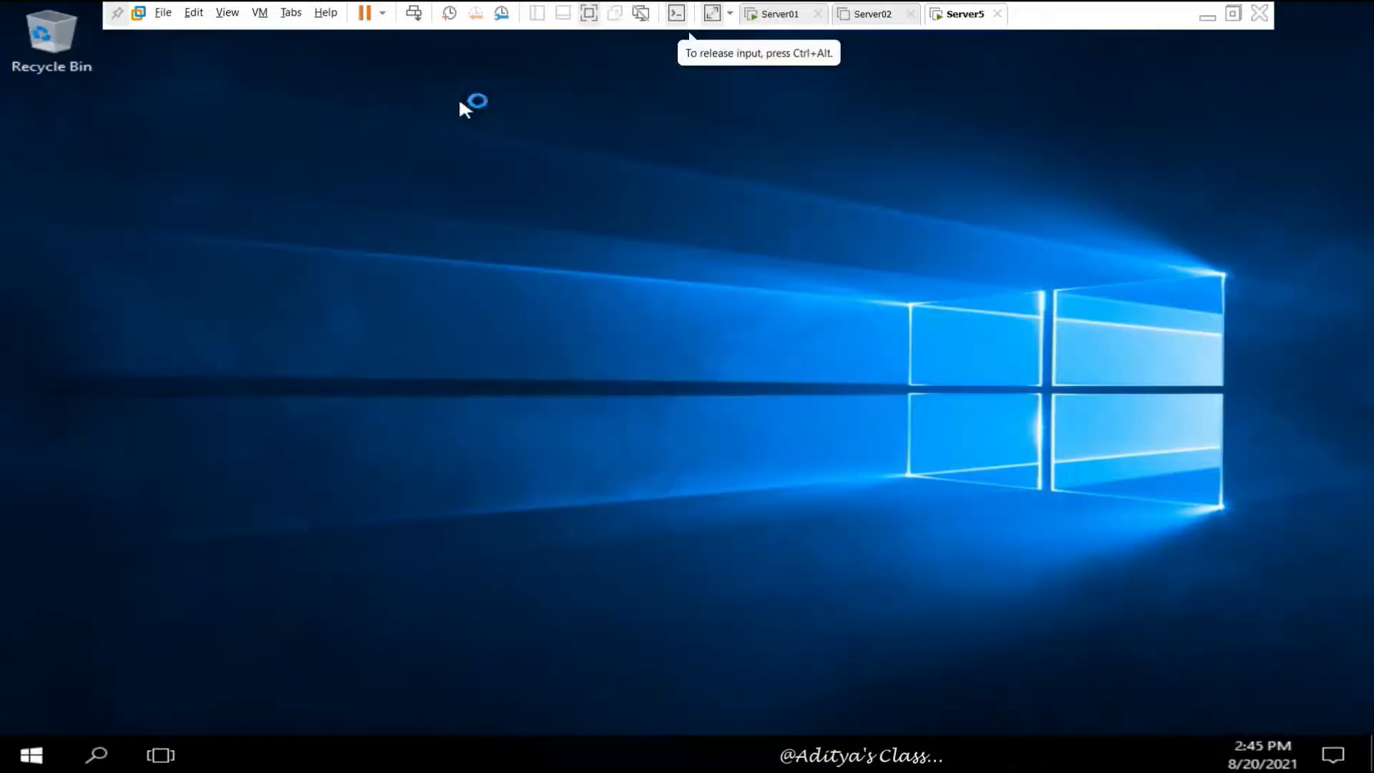
Set VMware Tools to update automatically in VM Settings, then start installing VMware Tools
click(260, 12)
click(315, 217)
click(446, 103)
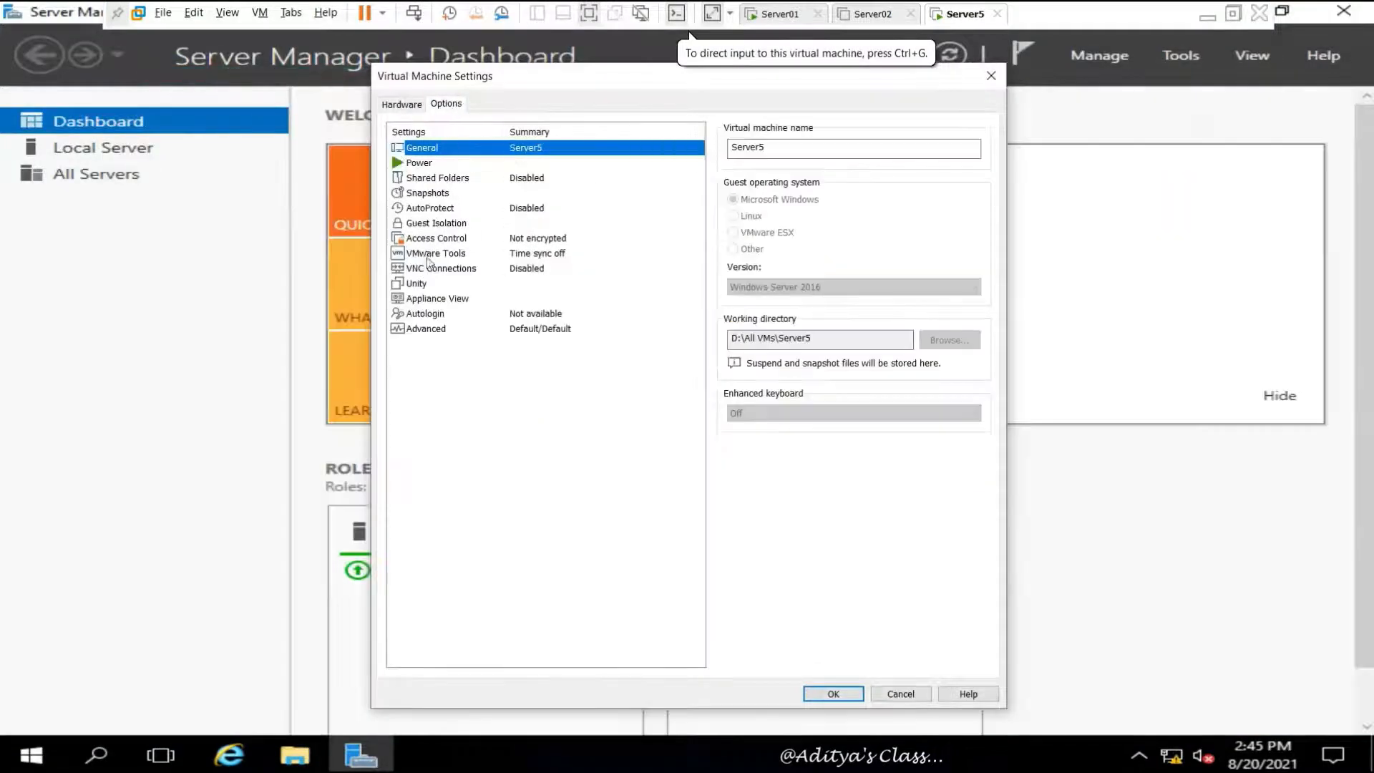
click(435, 253)
click(833, 694)
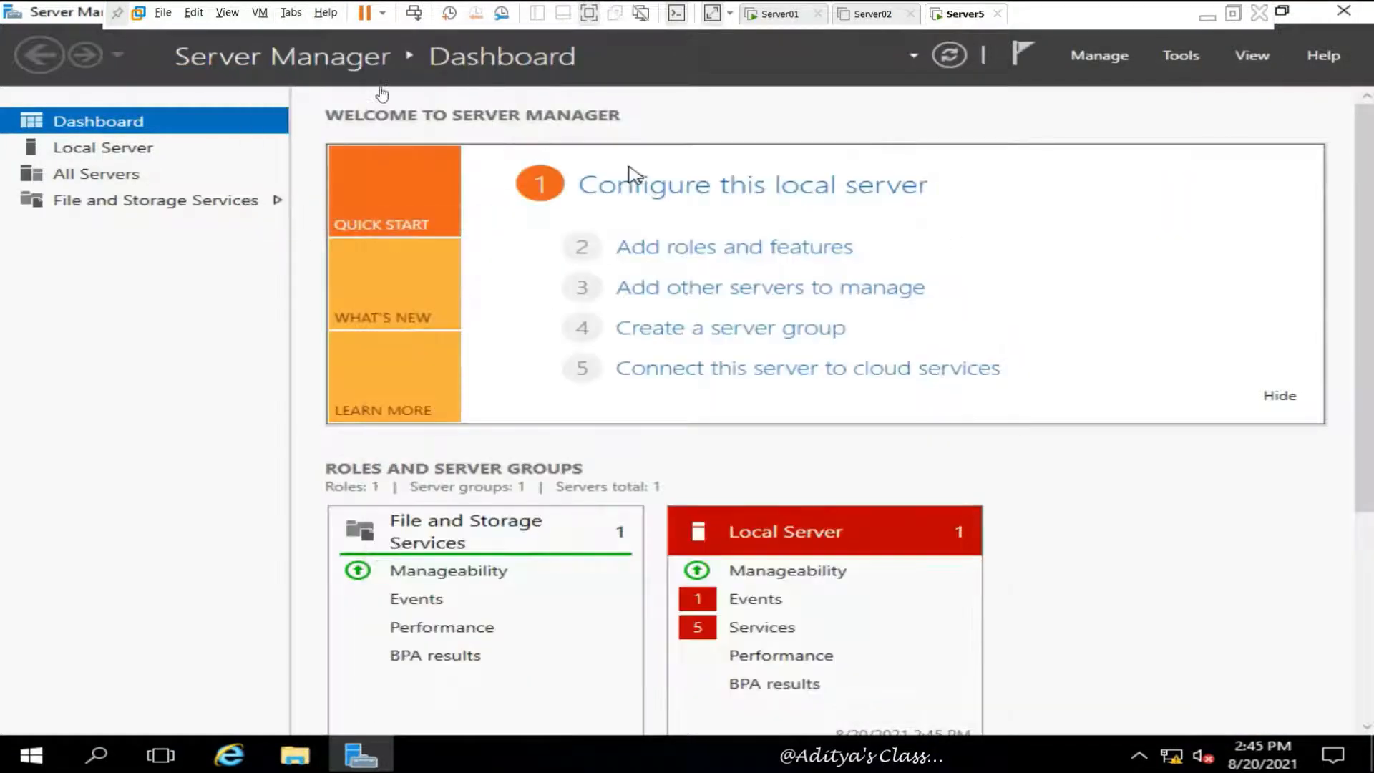
key(ctrl+d)
click(446, 105)
click(436, 254)
click(739, 221)
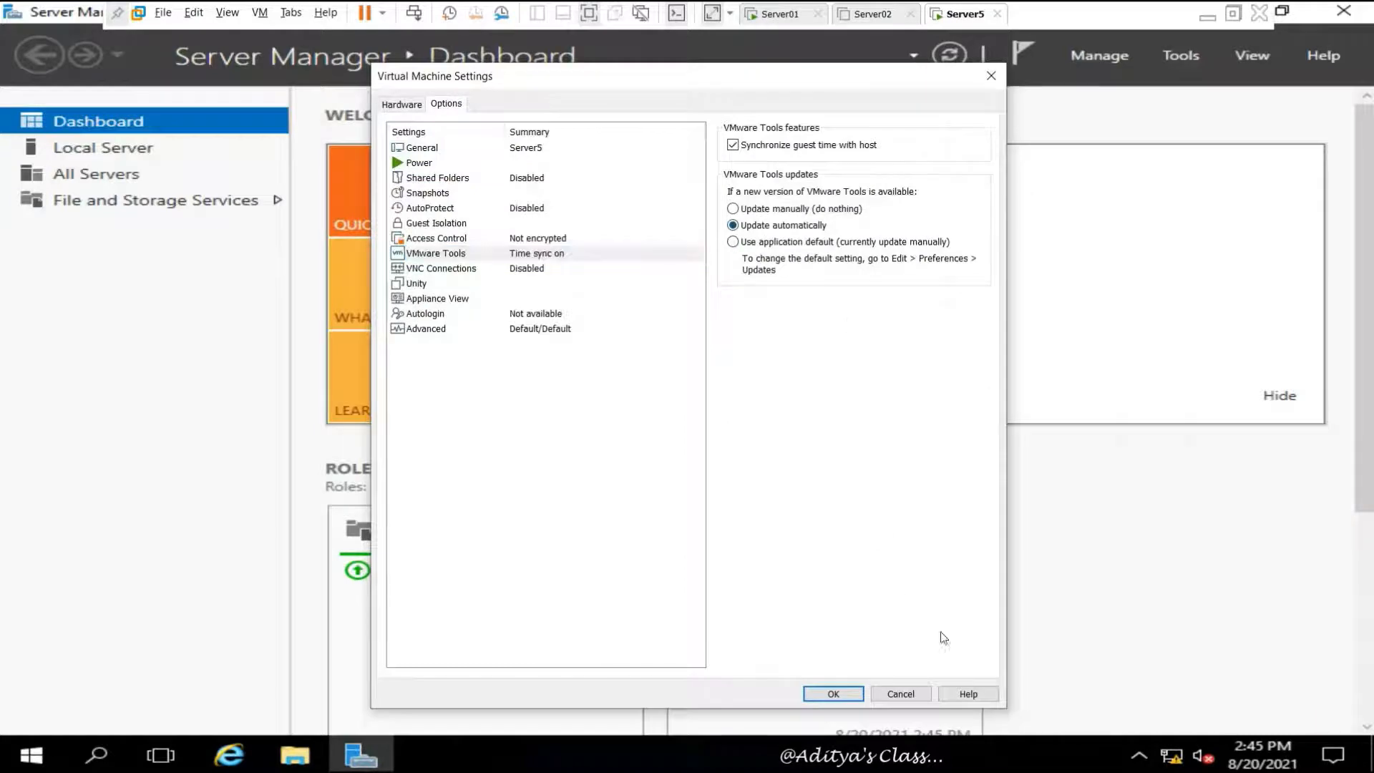
click(833, 693)
click(260, 12)
click(308, 195)
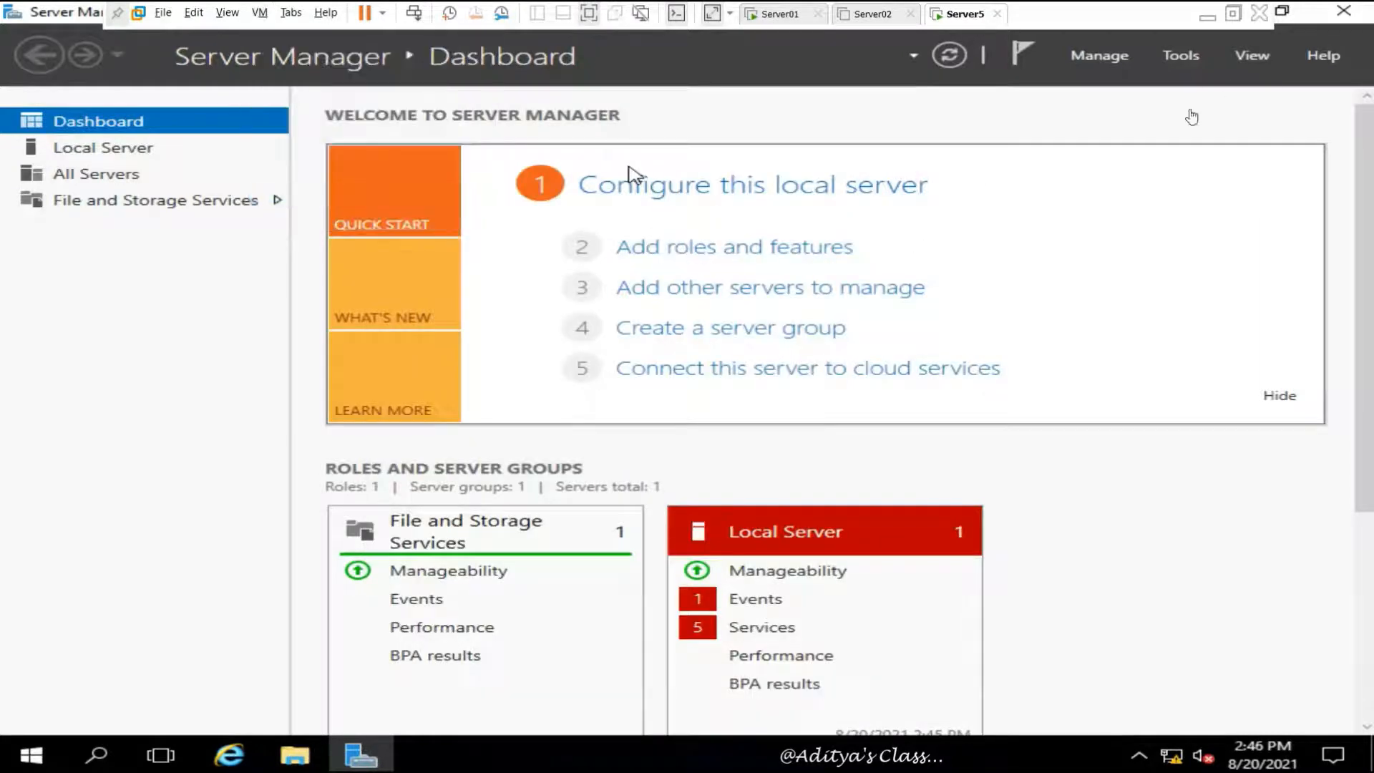
Run VMware Tools setup from the DVD drive in This PC, finish it, then open Local Server
key(super+d)
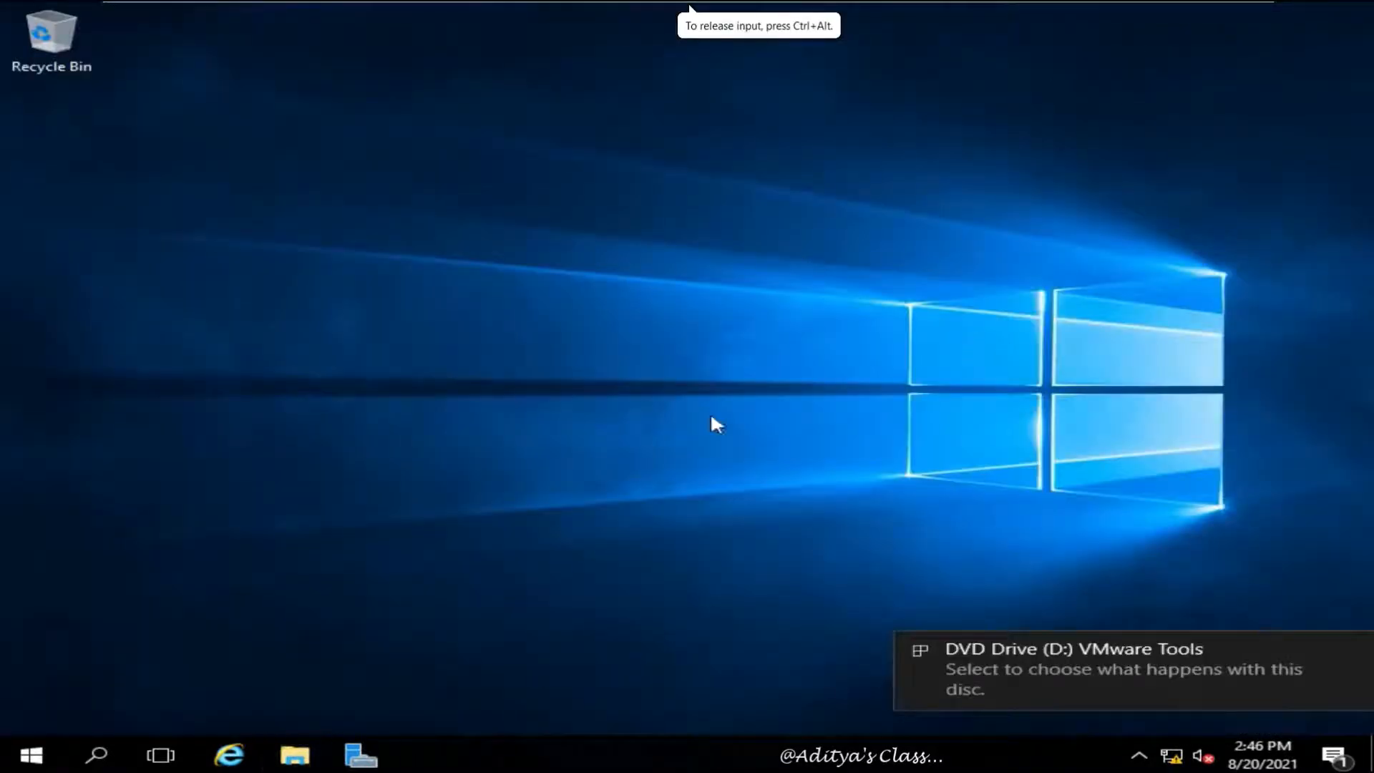
key(super+e)
click(254, 326)
click(788, 424)
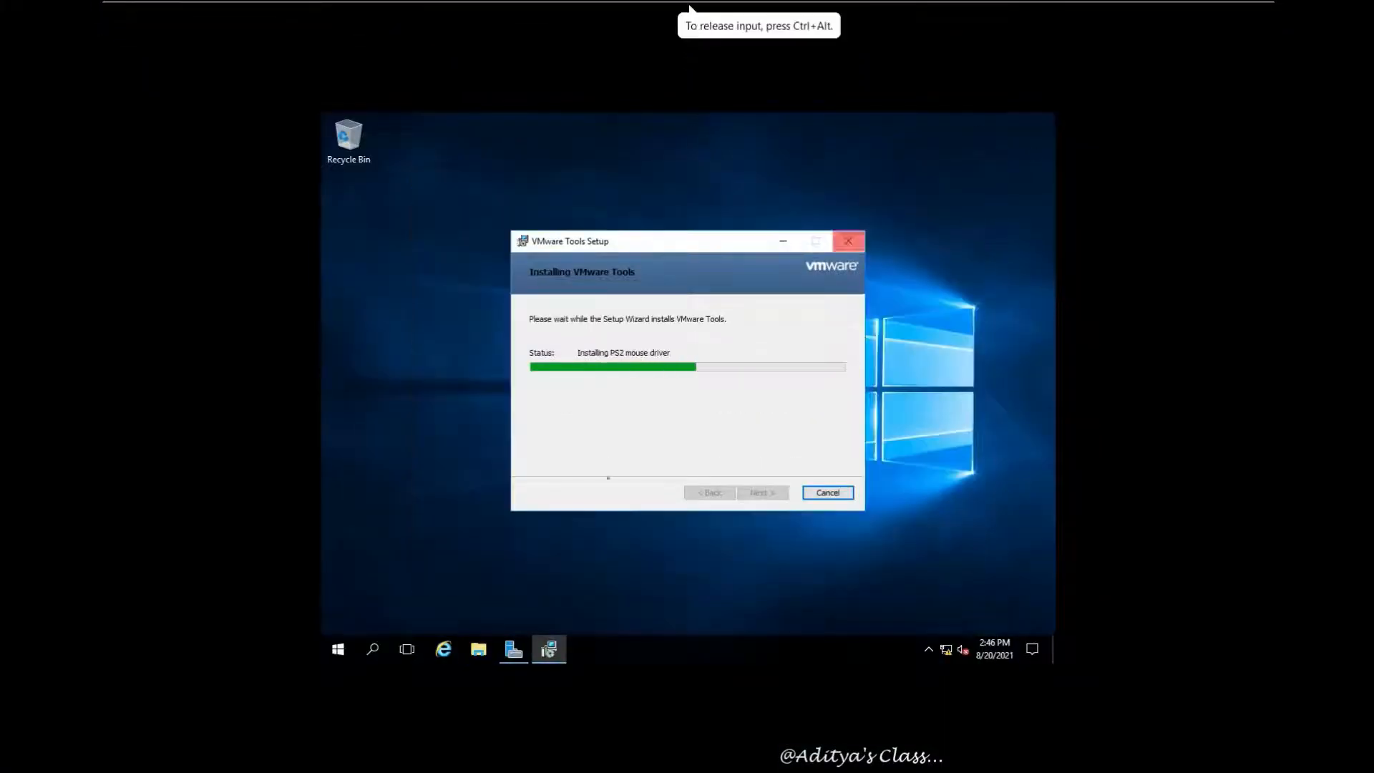
click(511, 655)
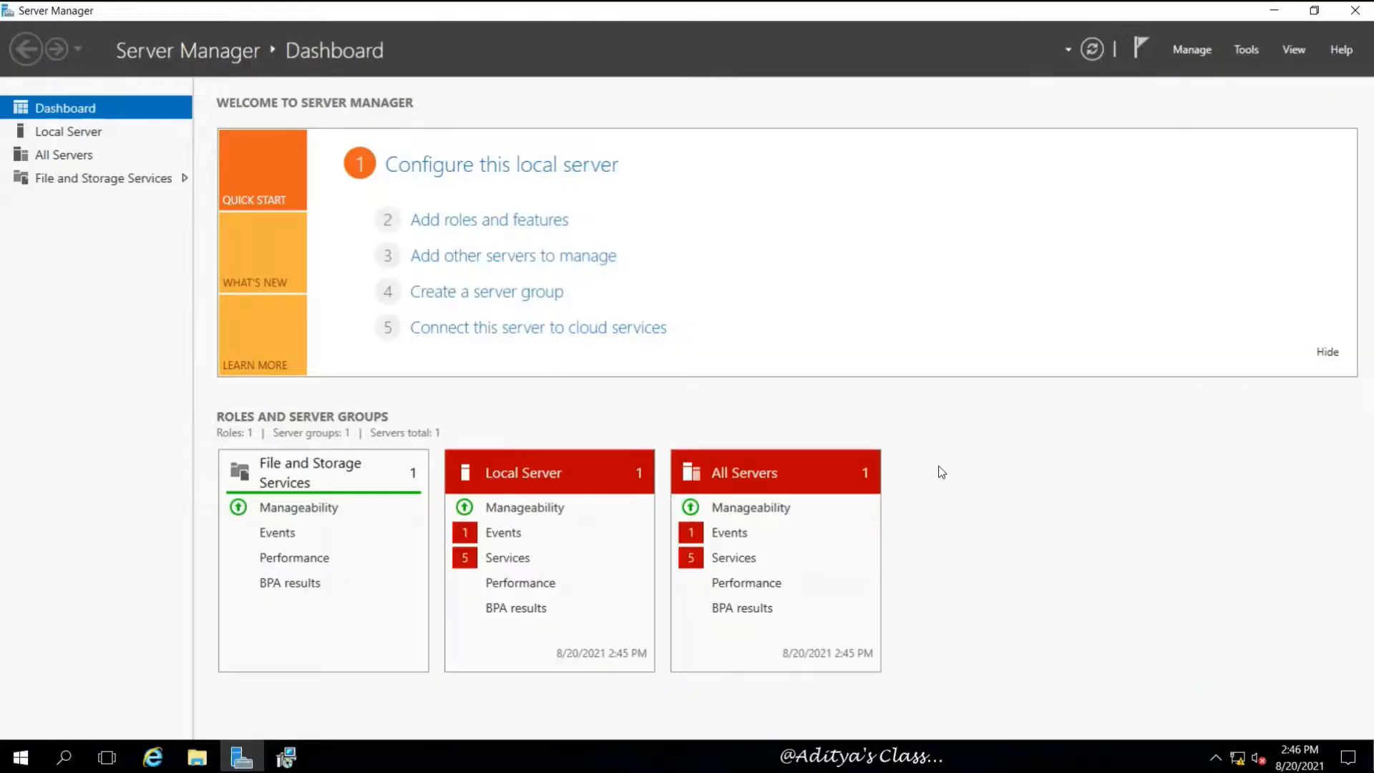
click(296, 765)
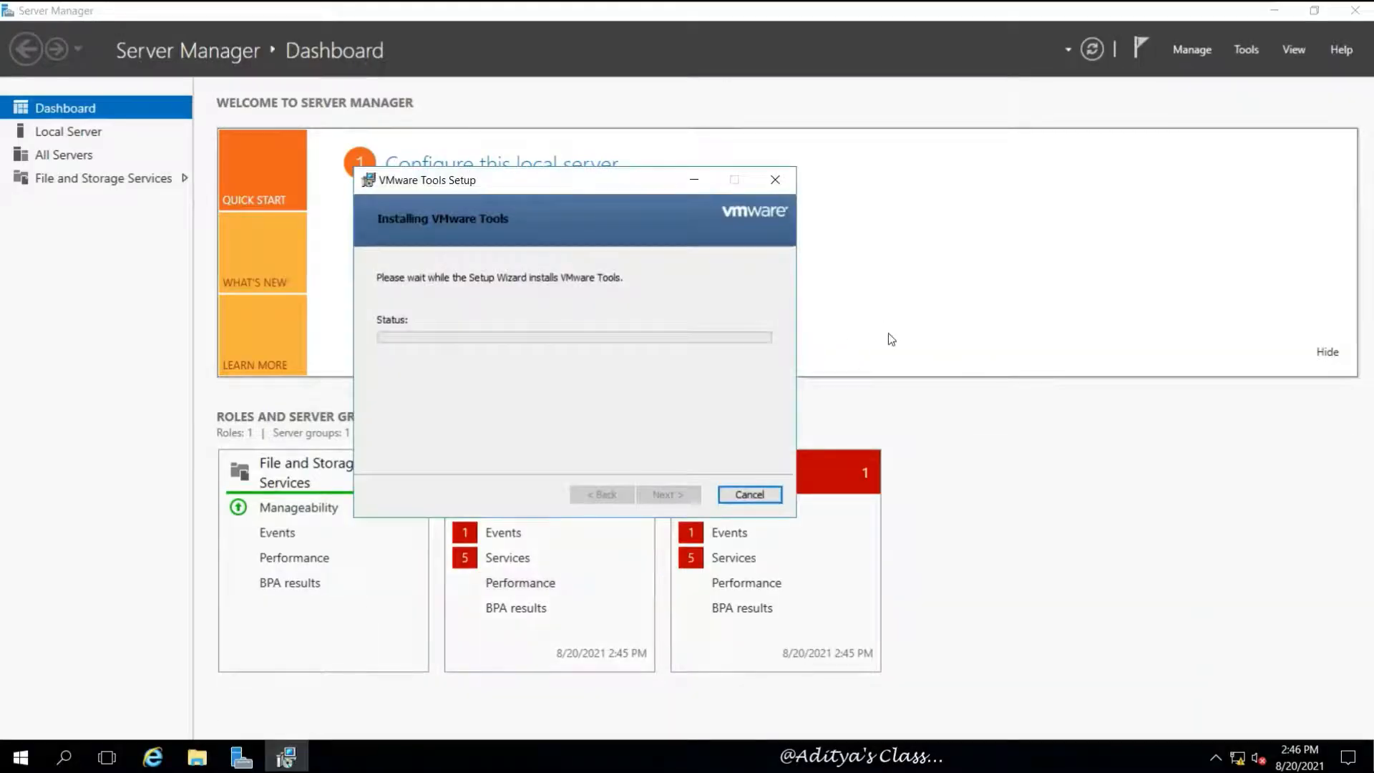
click(667, 495)
click(65, 131)
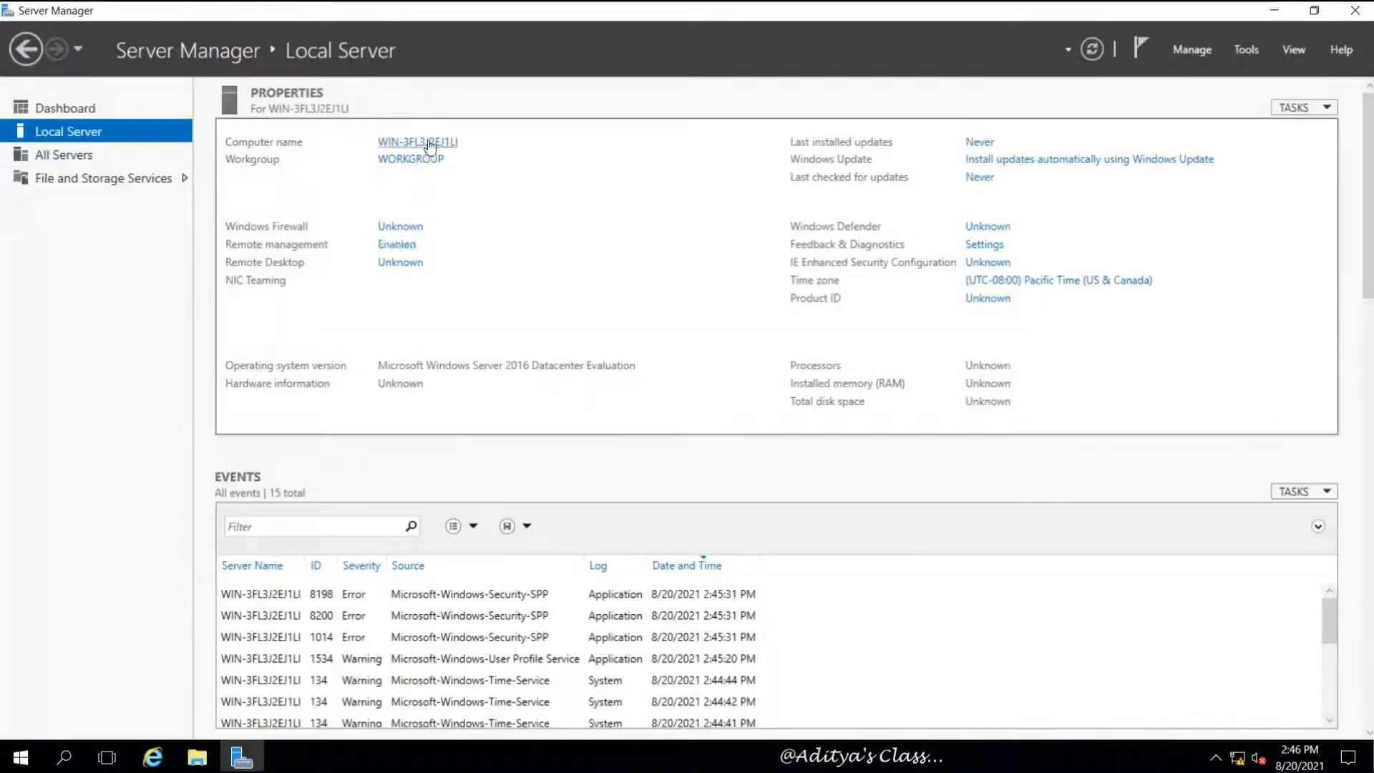
Rename the computer to Server5 and choose Restart Later
click(422, 141)
click(451, 360)
text(Server06)
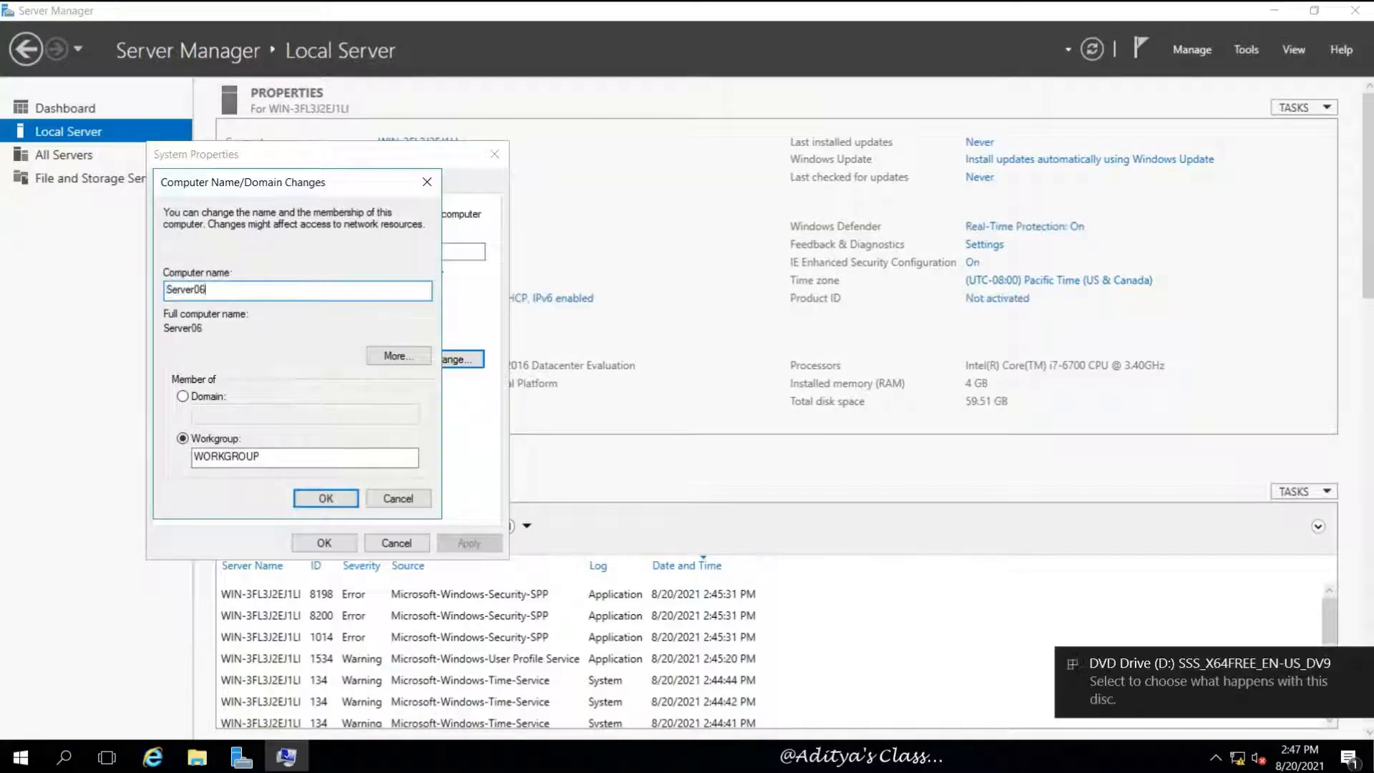
key(Left)
key(BackSpace)
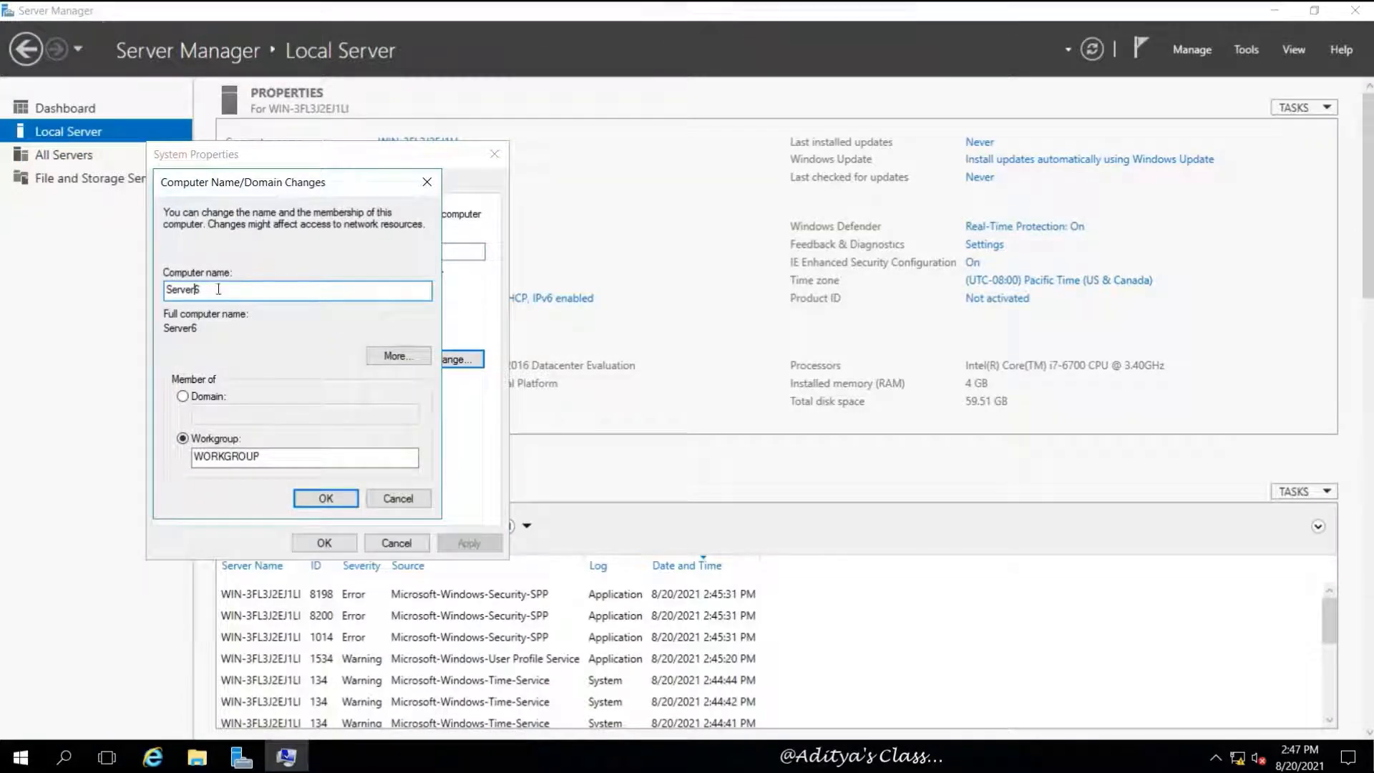
text(5)
click(326, 498)
key(Return)
click(324, 542)
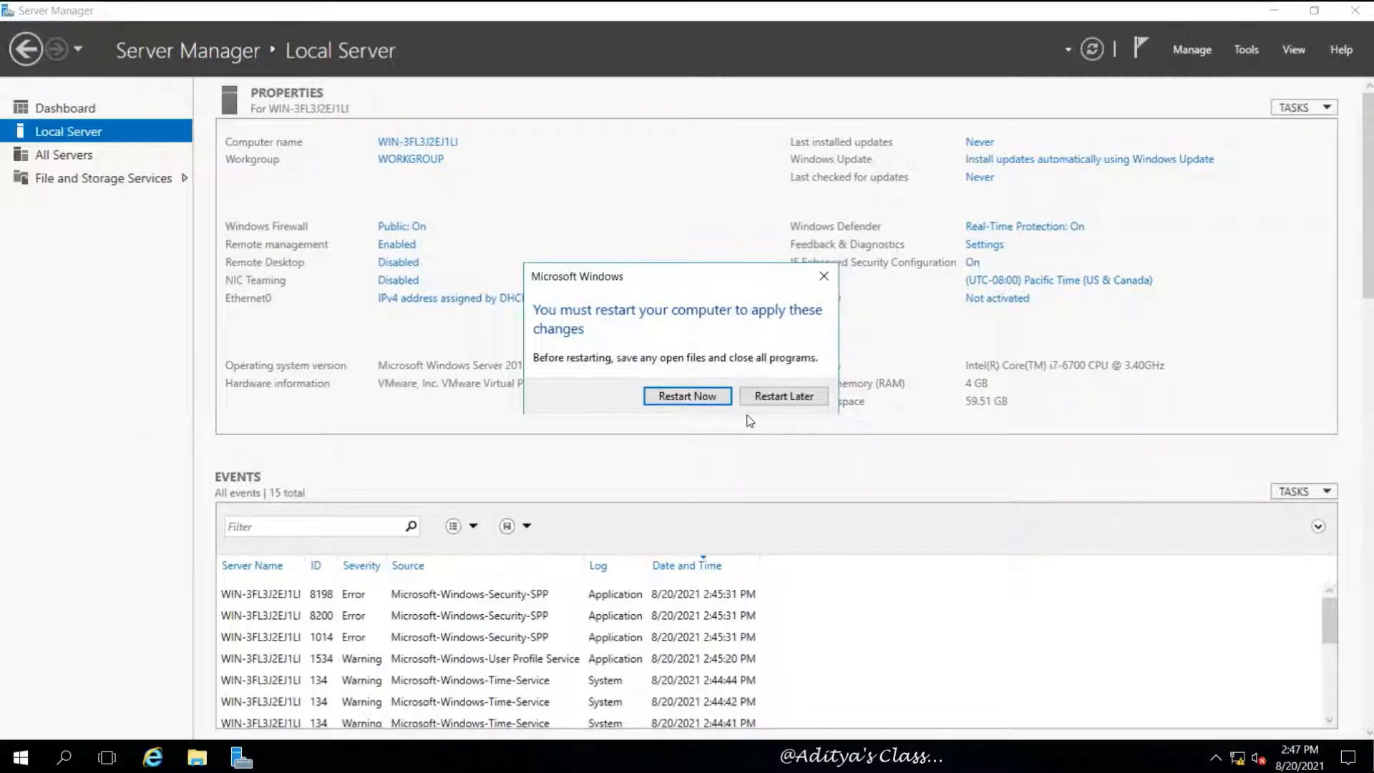
click(757, 399)
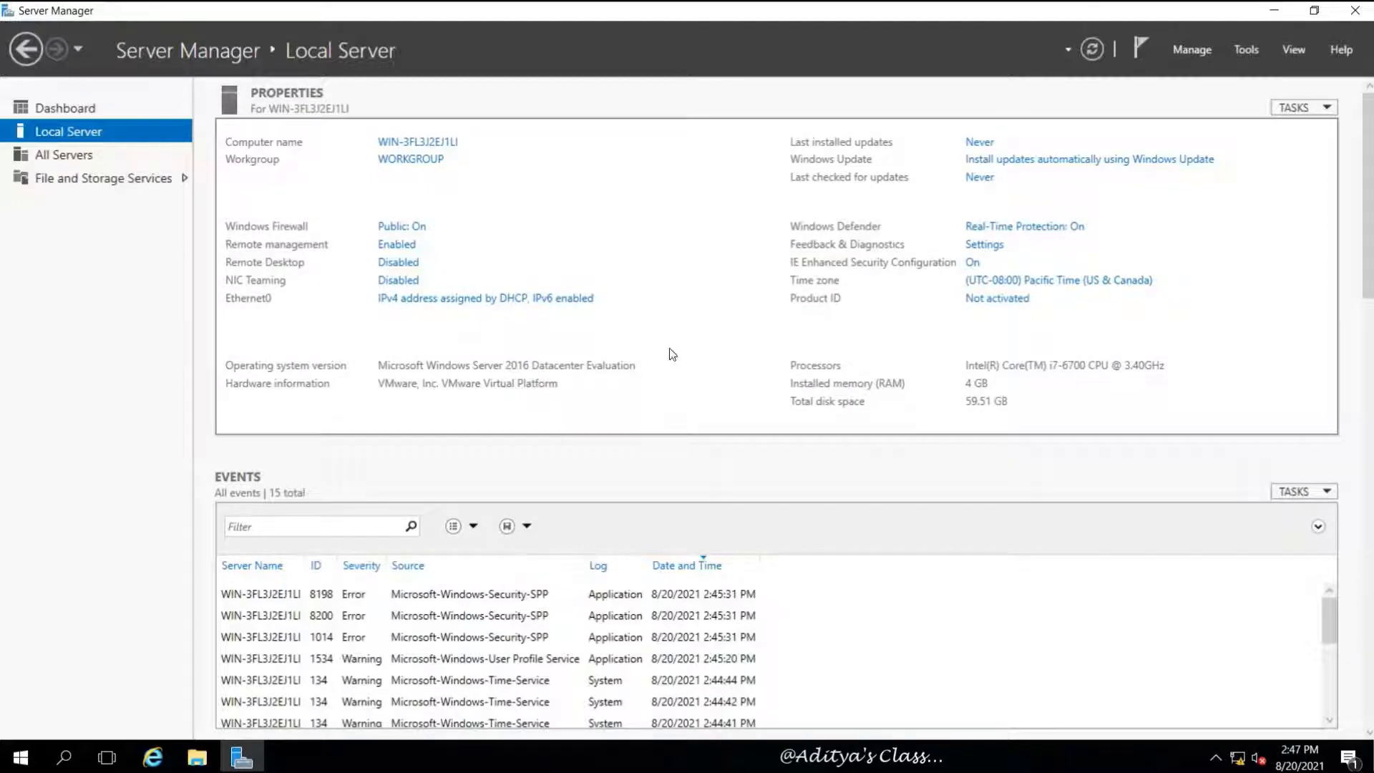
Change the time zone to (UTC+05:30) Chennai, Kolkata
click(1016, 279)
click(473, 423)
click(368, 284)
scroll(290, 650, down, 12)
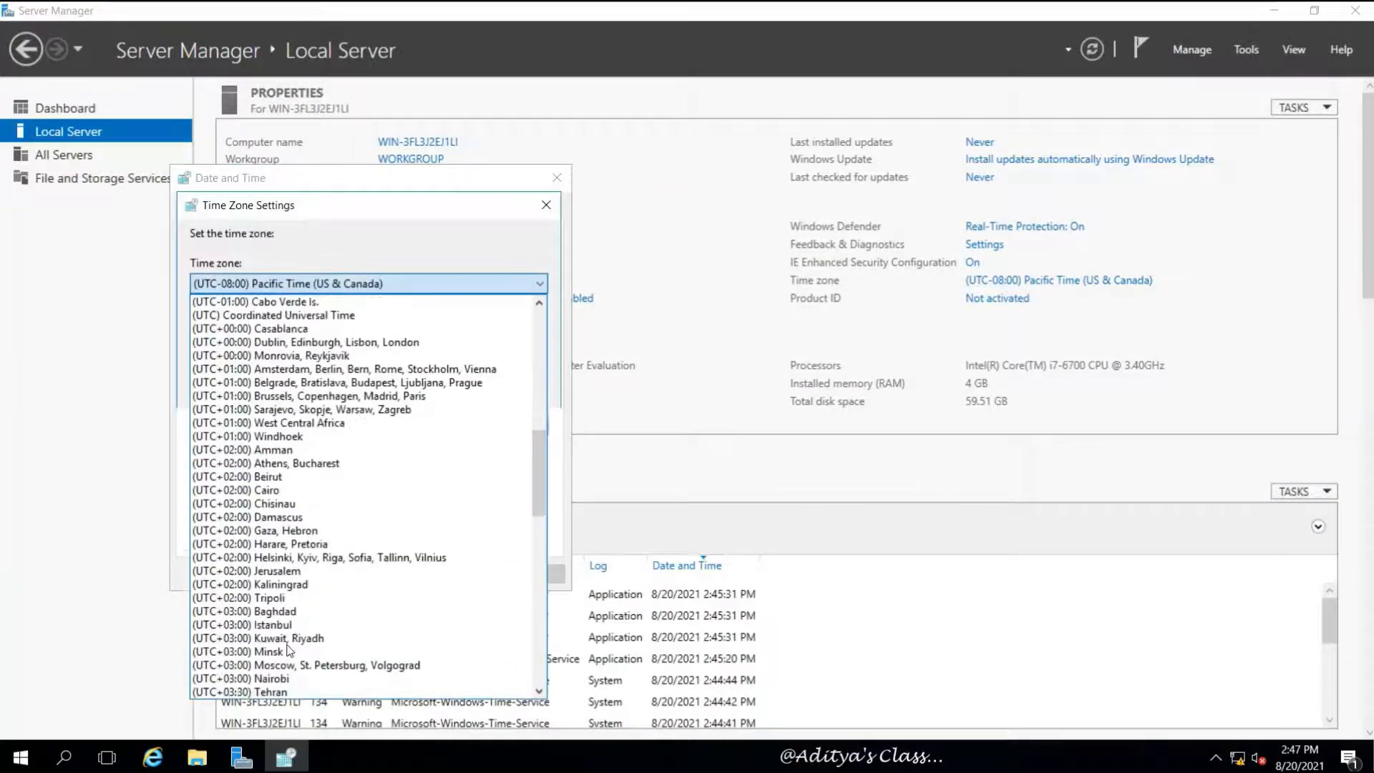
scroll(290, 650, down, 6)
click(287, 632)
click(451, 383)
click(396, 564)
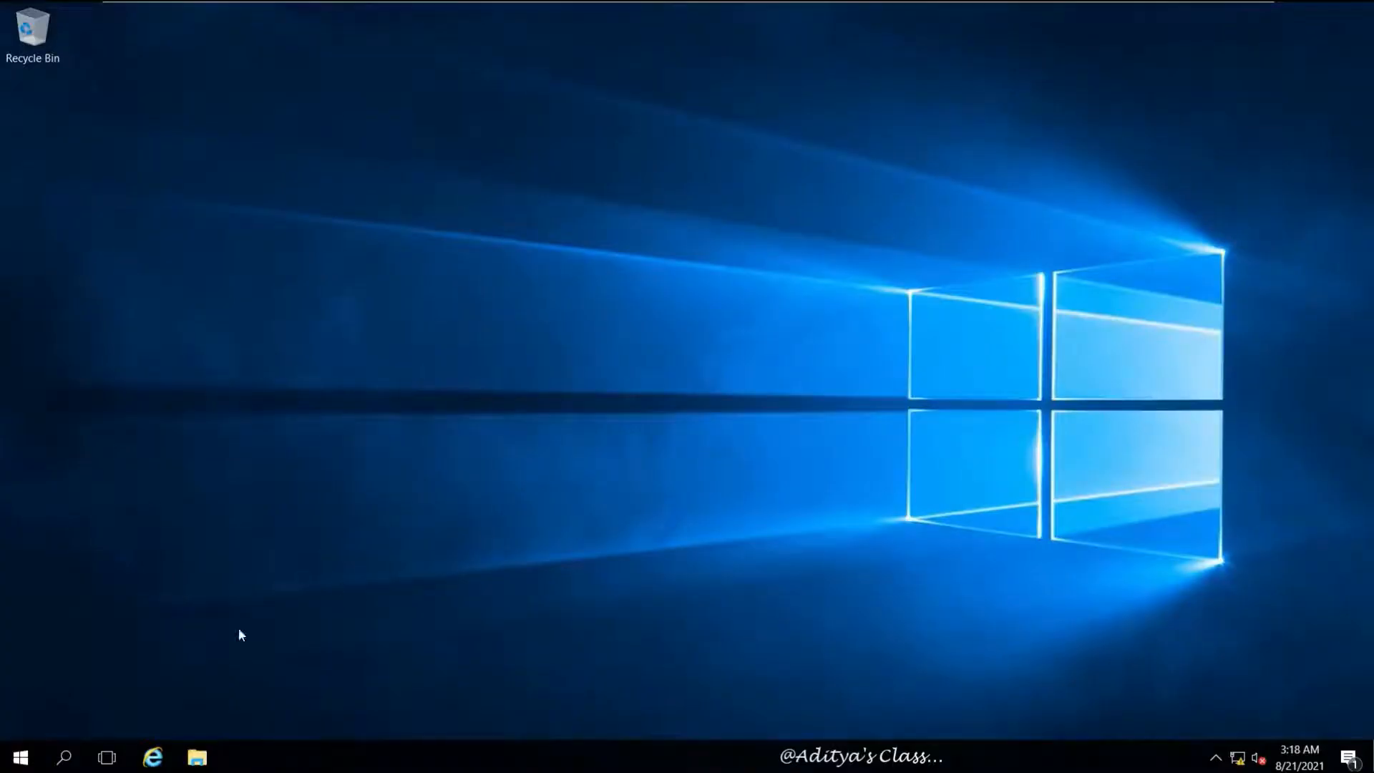
Begin shutting down the server from the Start menu's power options
click(20, 757)
click(21, 718)
click(220, 655)
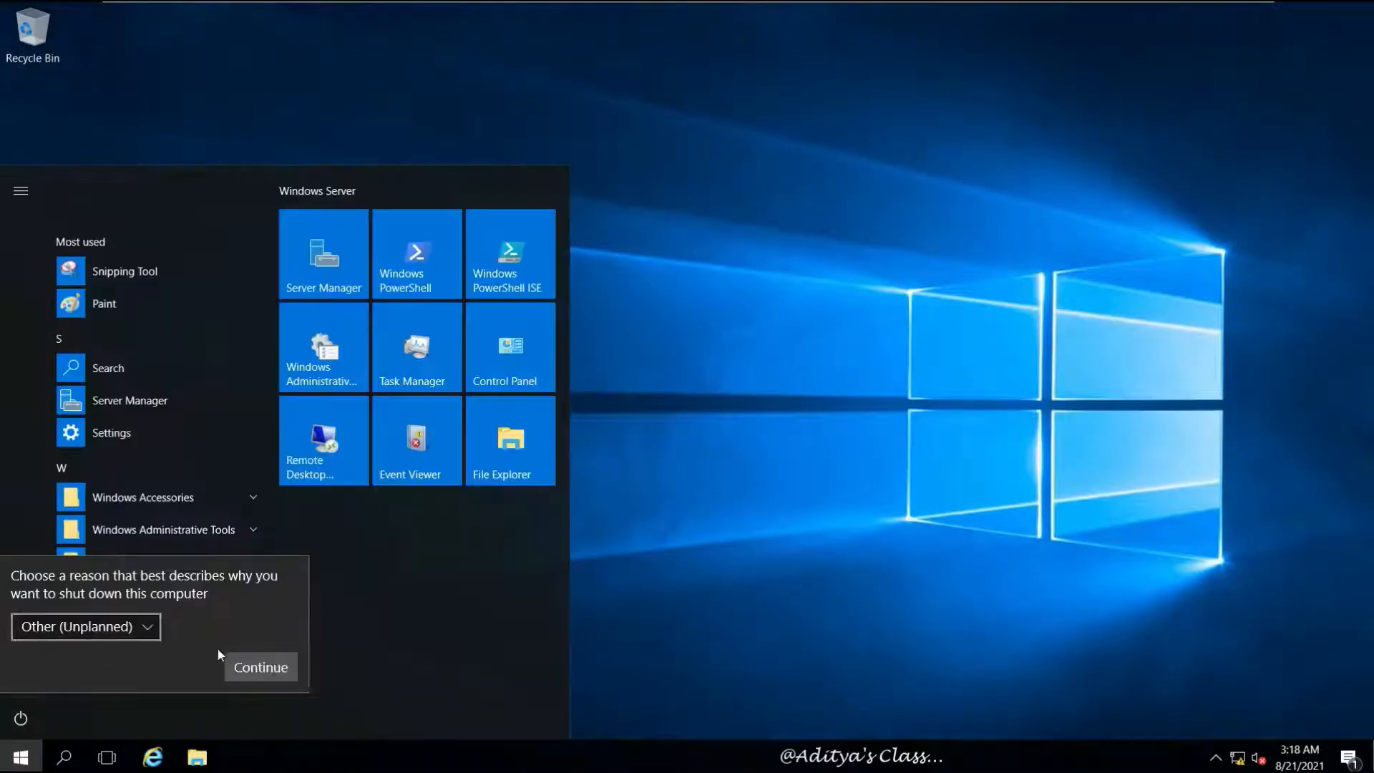
Finish shutting down Server01, then take a snapshot of Server5 and power it on
click(259, 666)
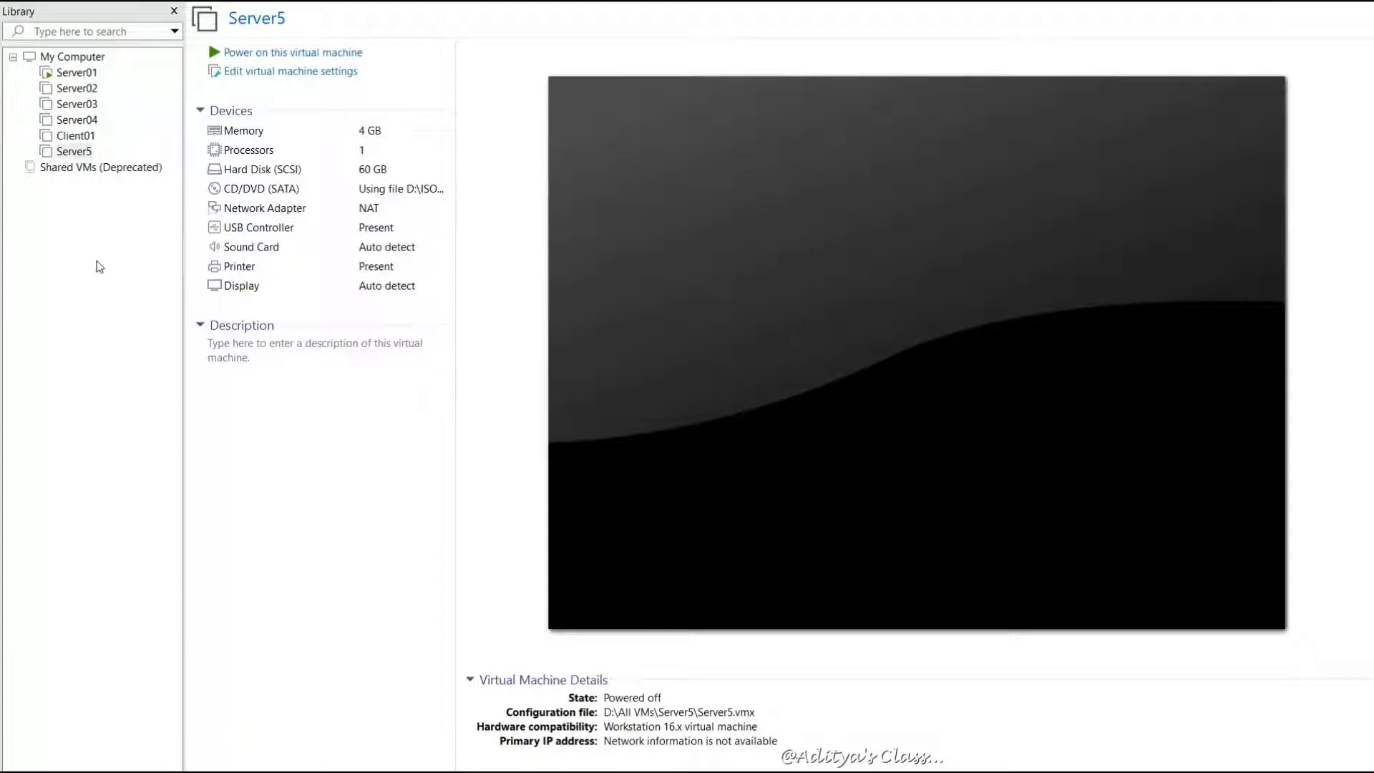
right_click(75, 151)
mouse_move(215, 363)
click(274, 370)
key(Return)
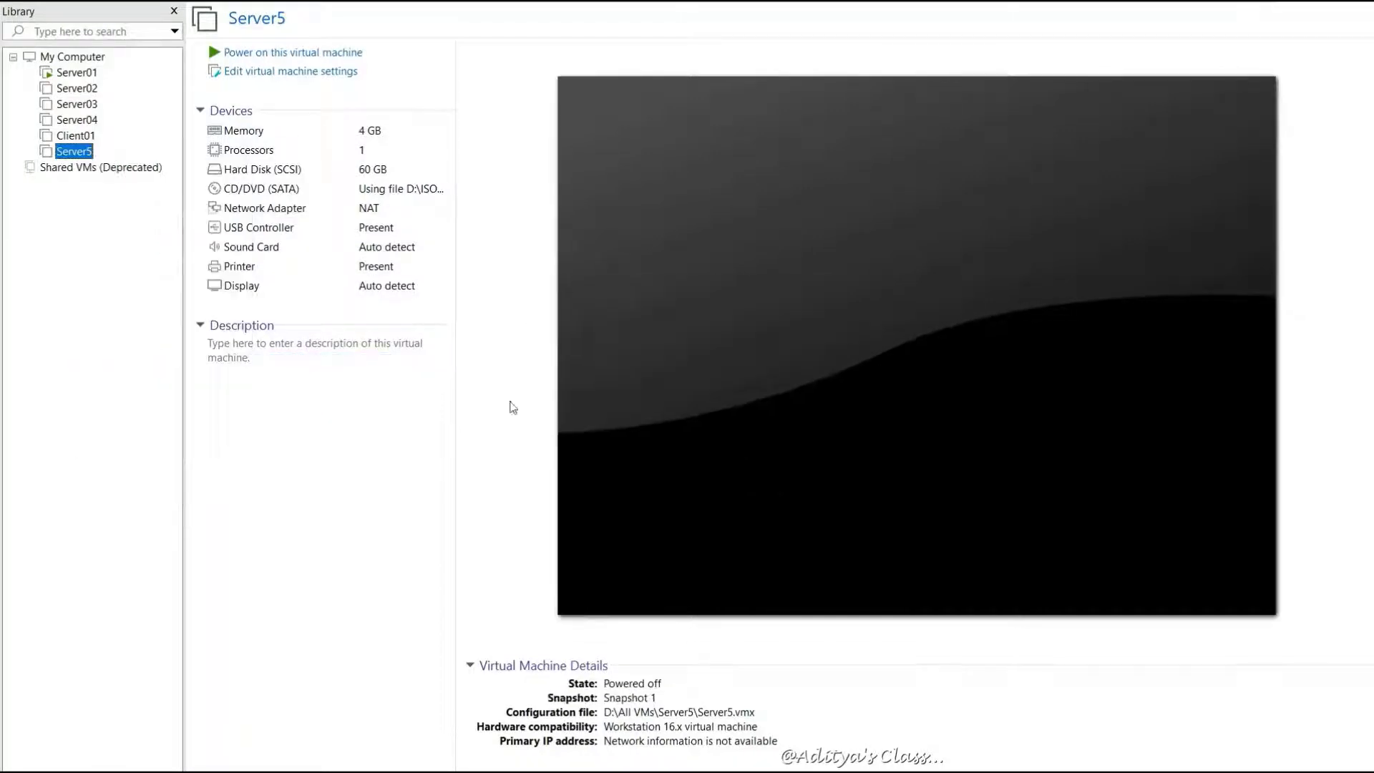
click(272, 53)
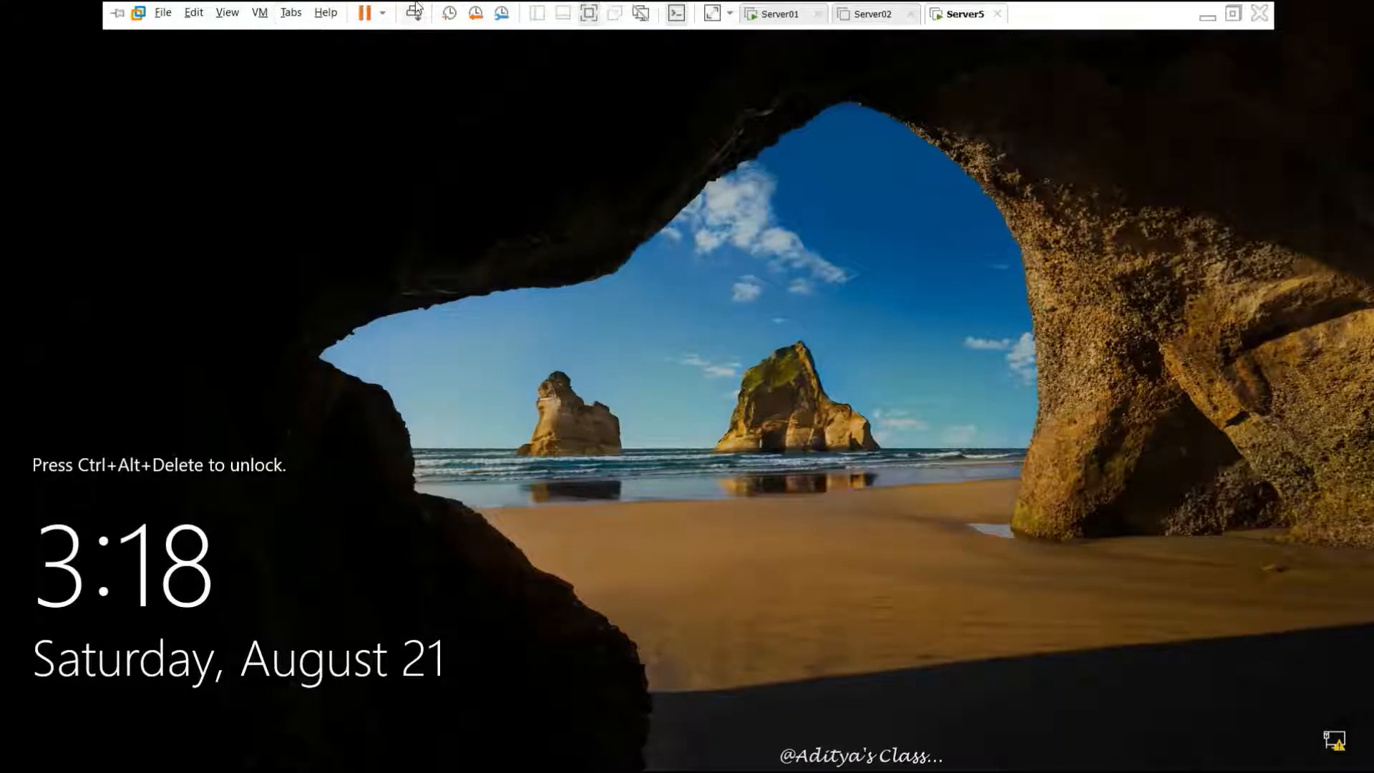
Sign in to Server5 as Administrator and open Ethernet0's network connections from Local Server
click(414, 12)
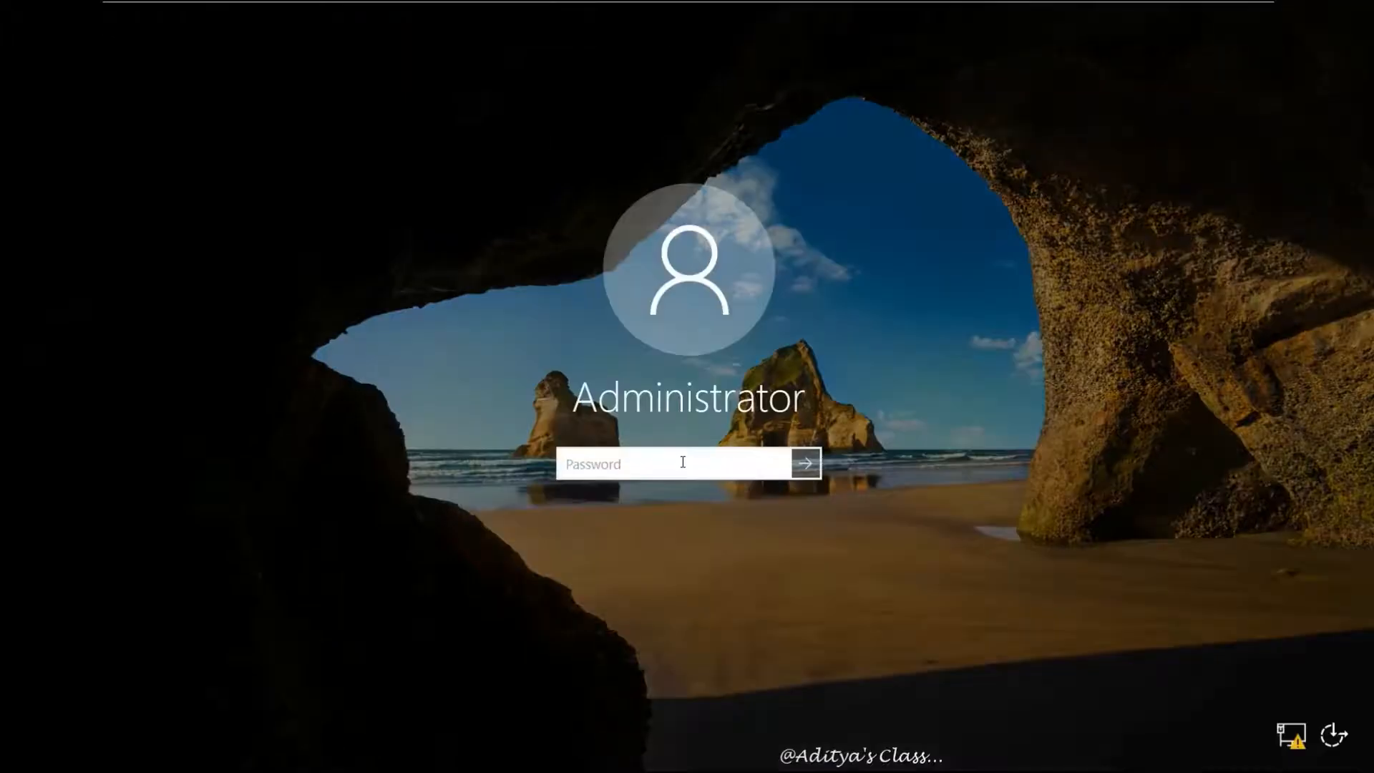
text(P@ssw0rd)
key(Return)
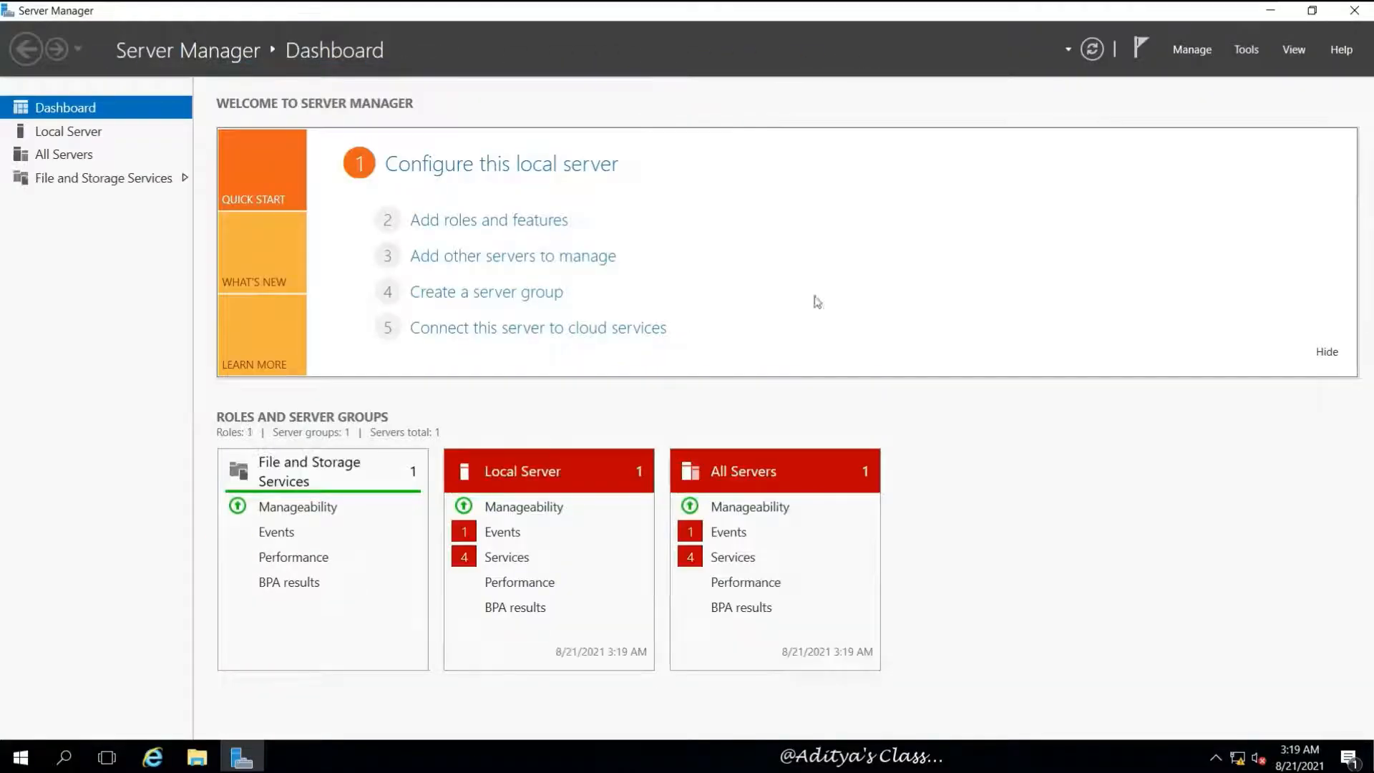
click(191, 134)
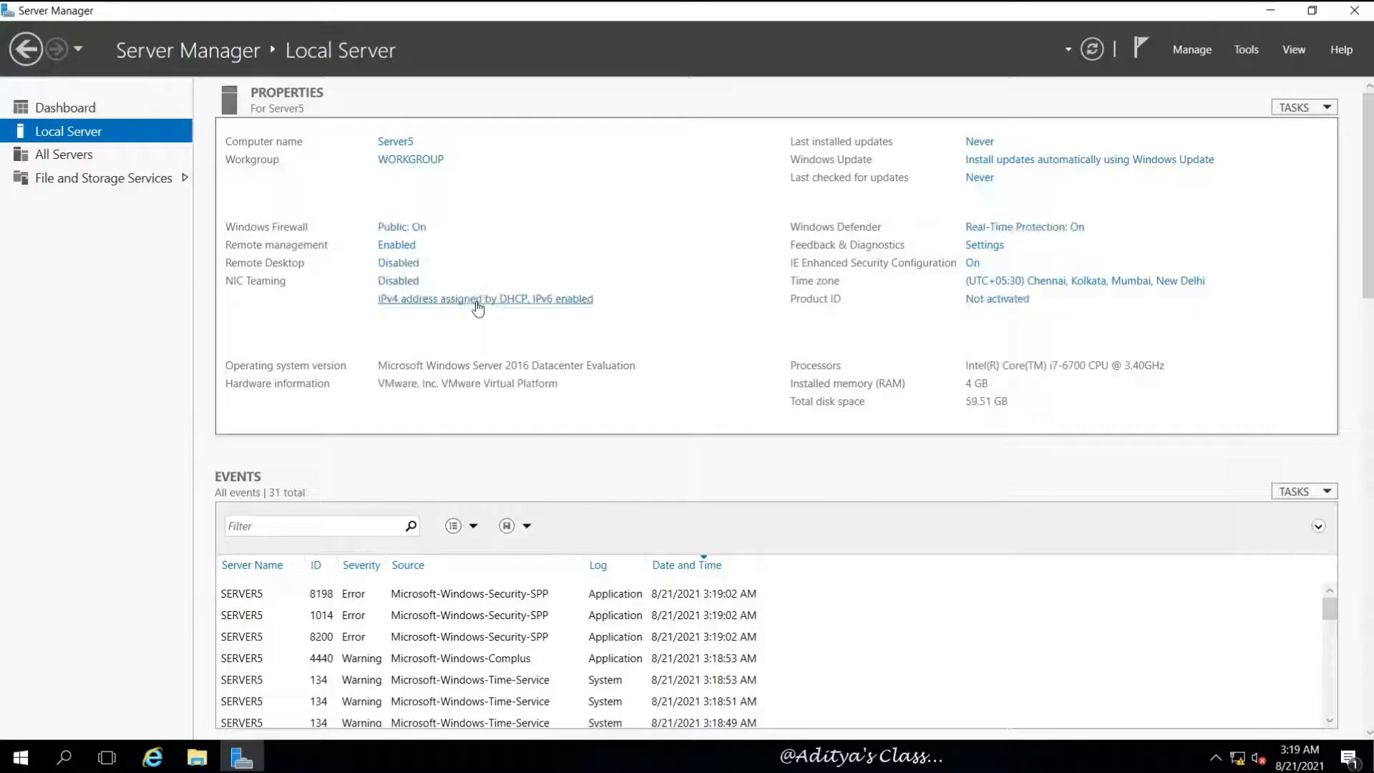
click(451, 300)
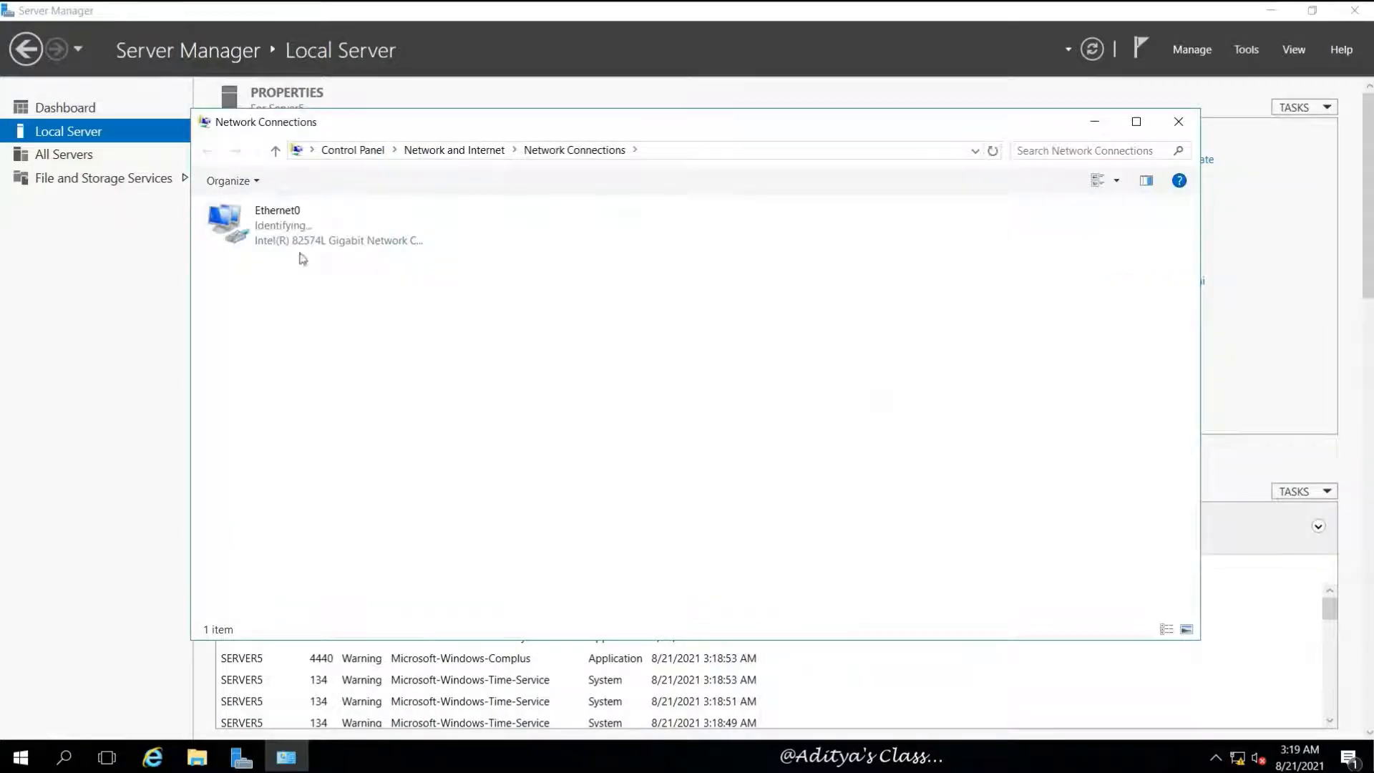
Disable IPv6 on the Ethernet0 adapter and open its IPv4 properties
right_click(260, 226)
click(330, 402)
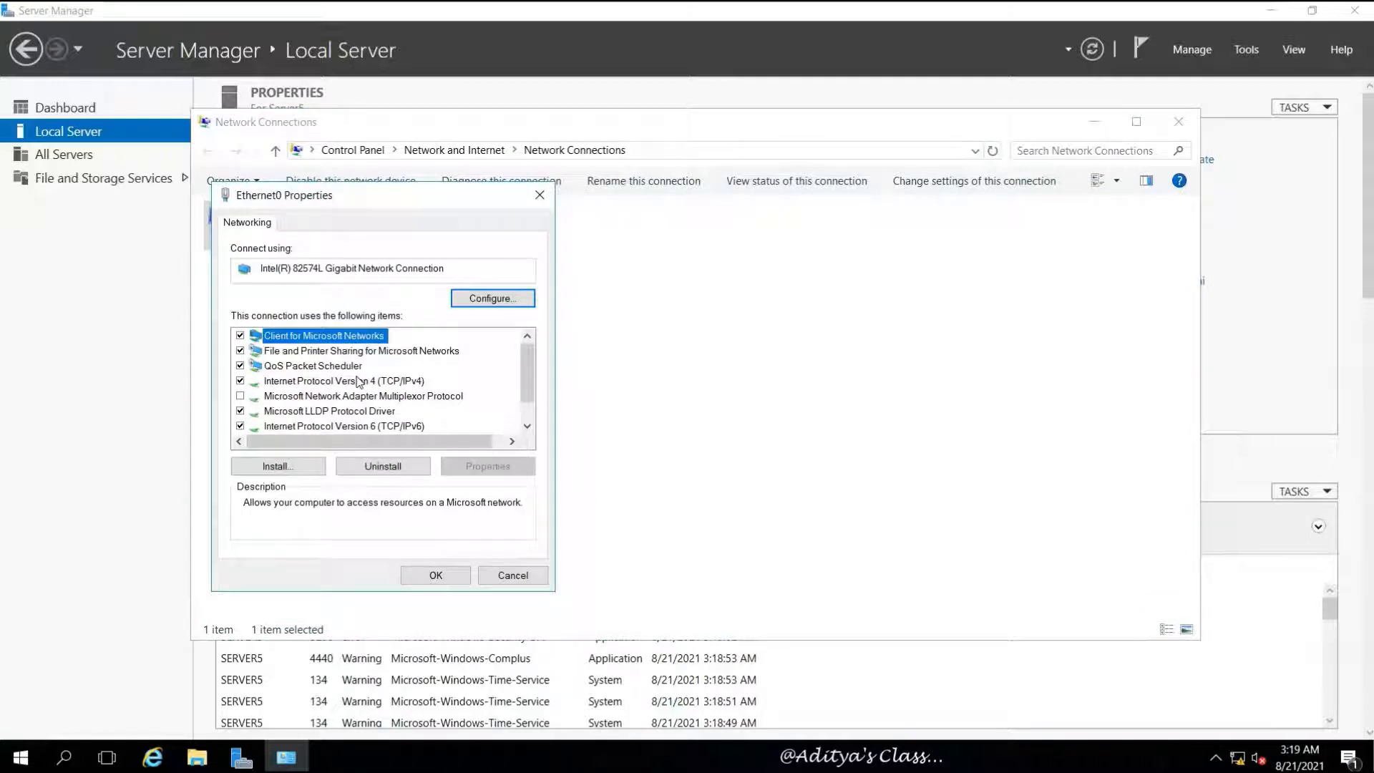
click(358, 381)
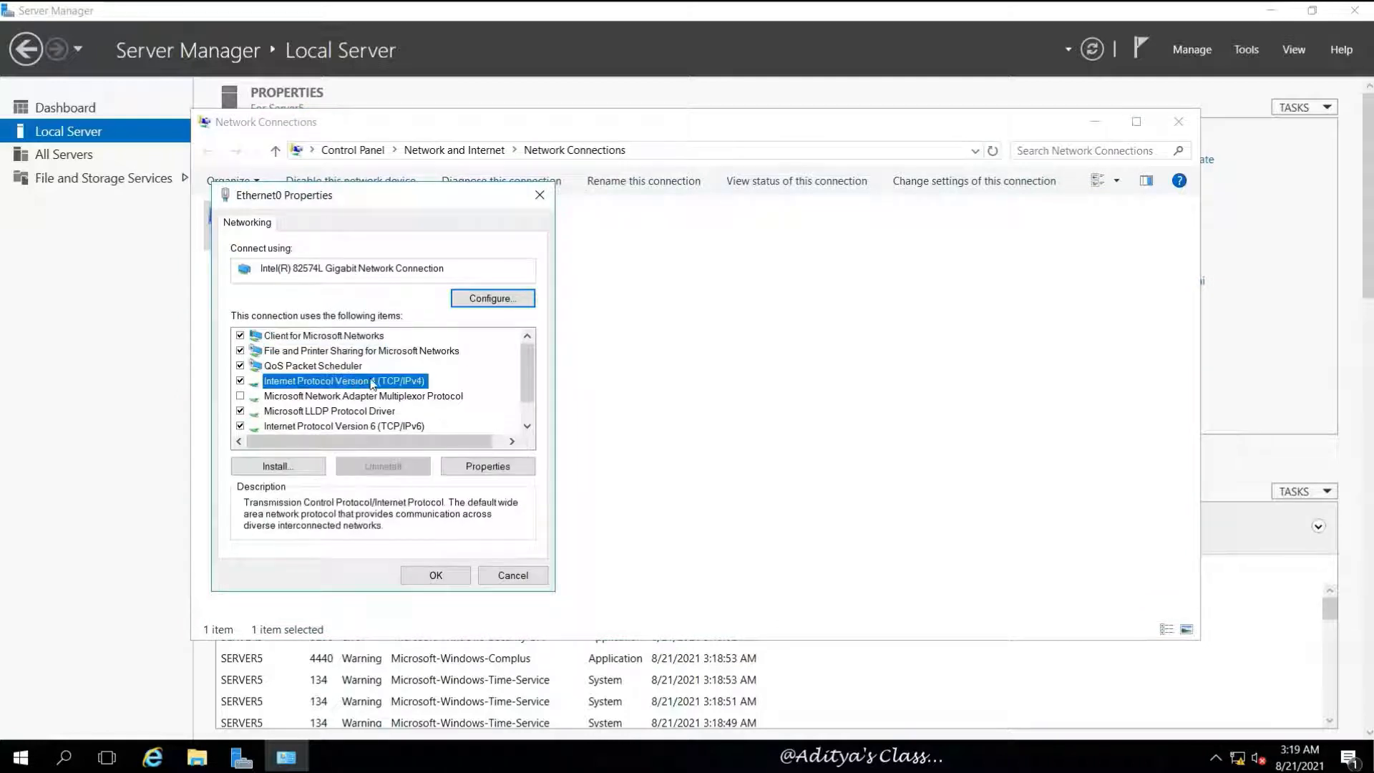
click(241, 426)
click(372, 384)
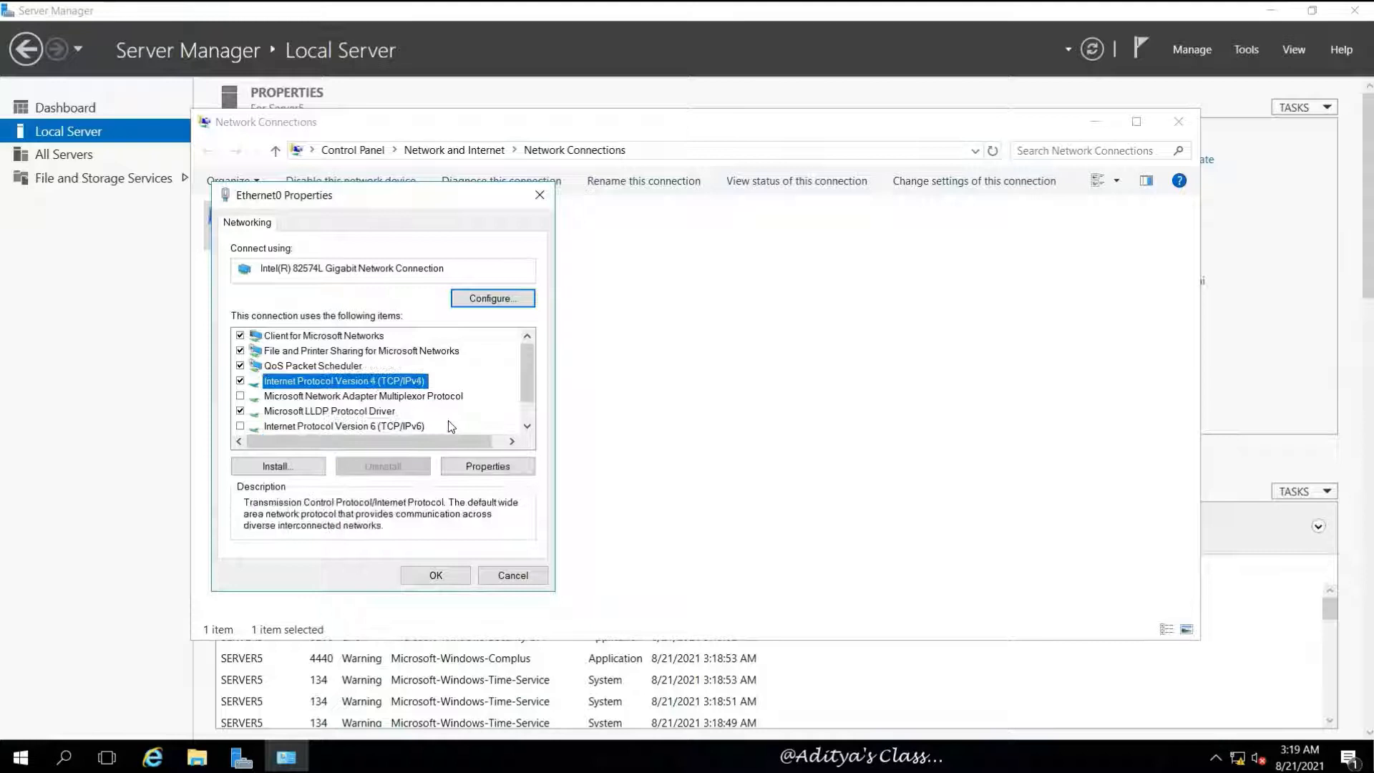
click(488, 465)
Set static IP 192.168.10.6, mask 255.255.255.0, DNS 192.168.10.1 and 192.168.10.3
click(300, 387)
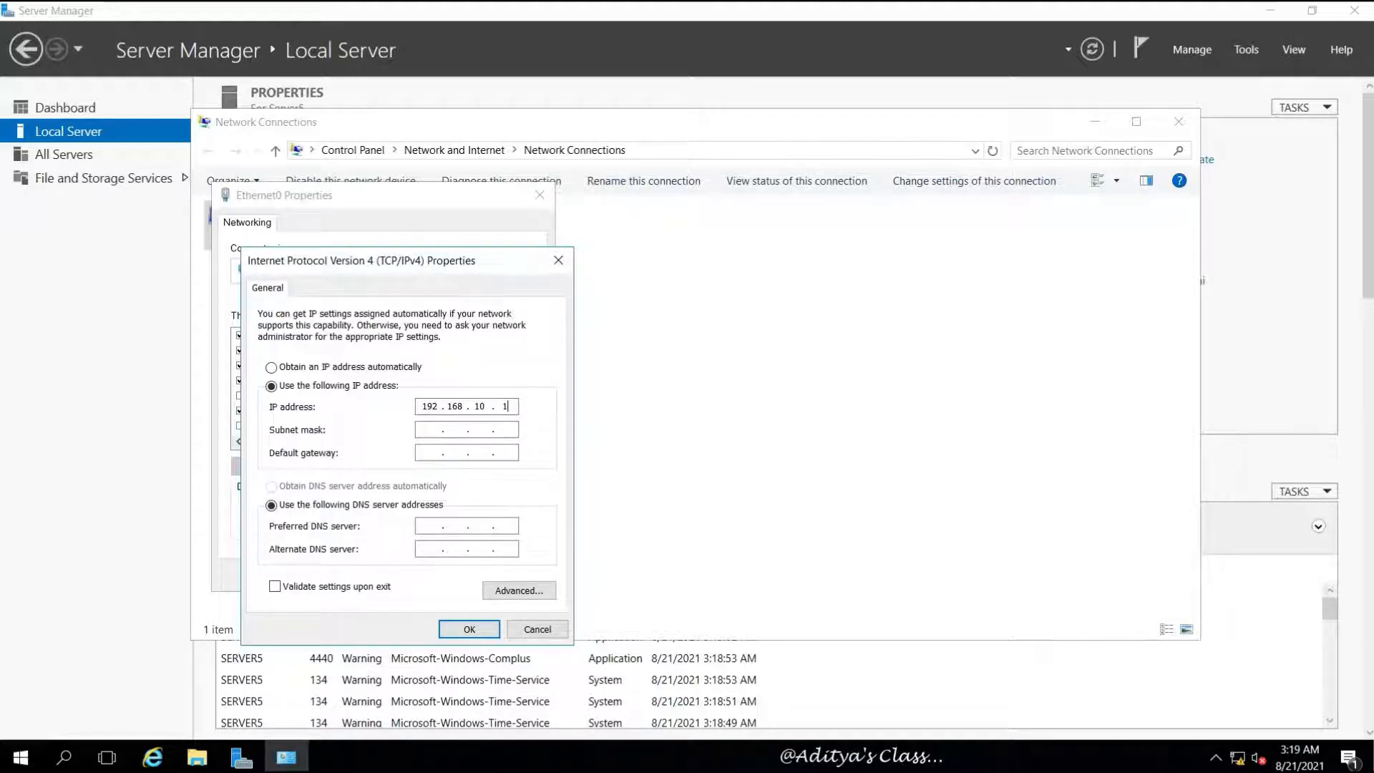
click(429, 428)
click(506, 406)
click(426, 525)
click(430, 552)
text(192 . 168 . 10 . 1)
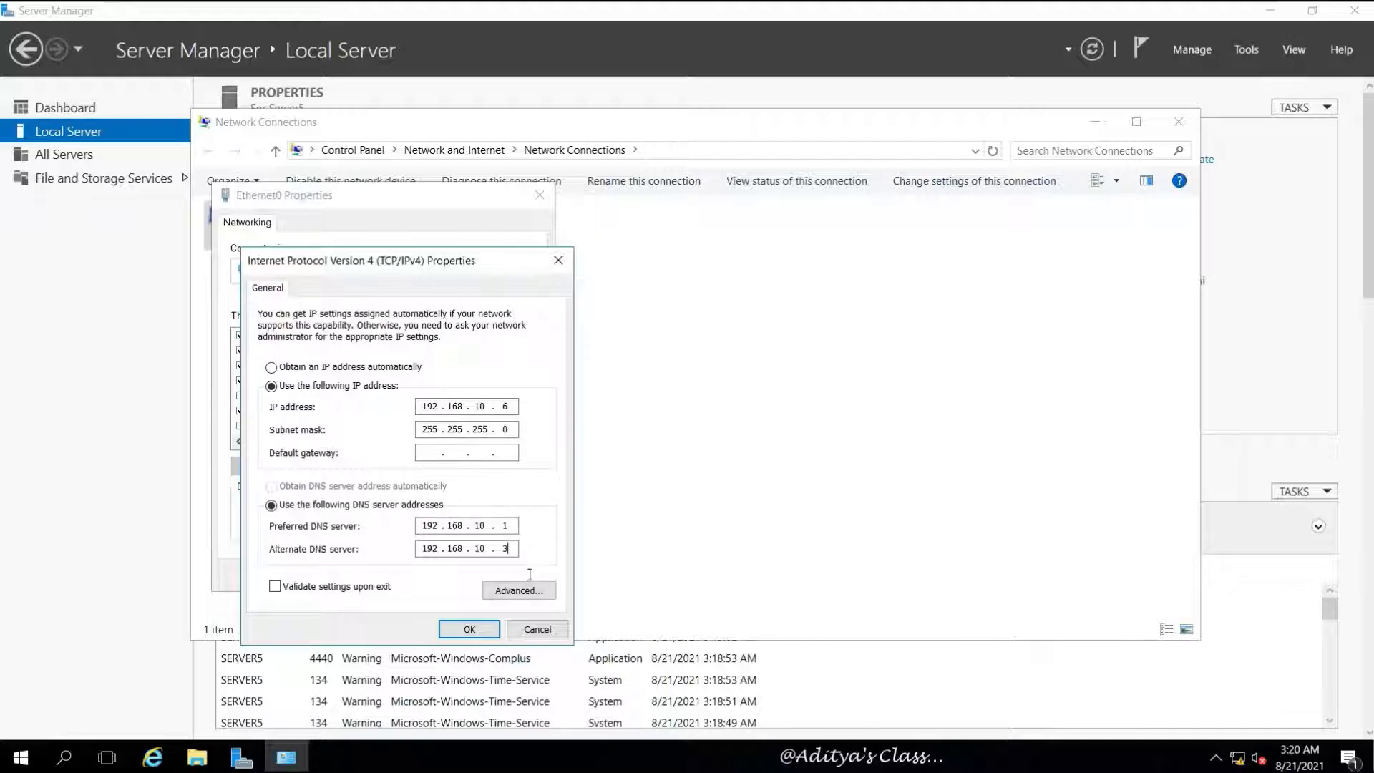
click(469, 628)
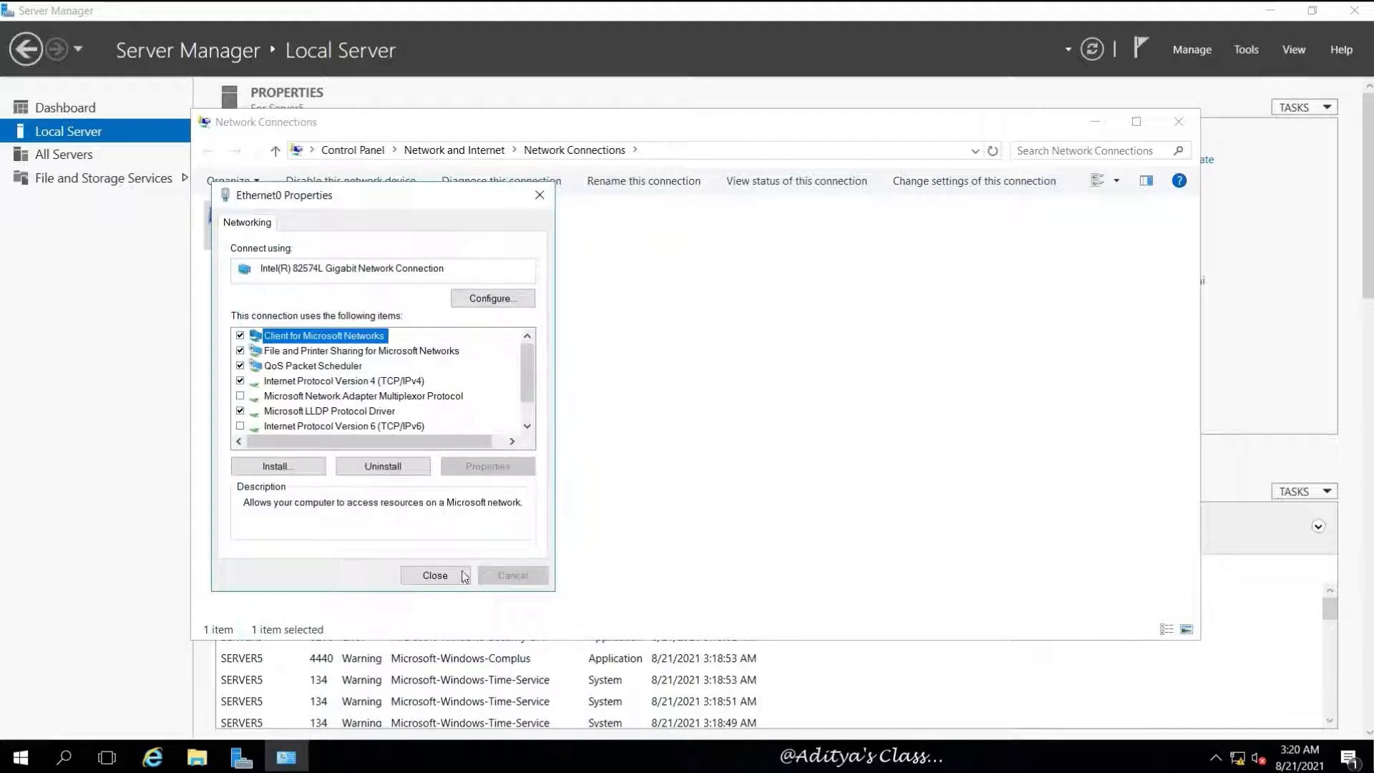
click(465, 577)
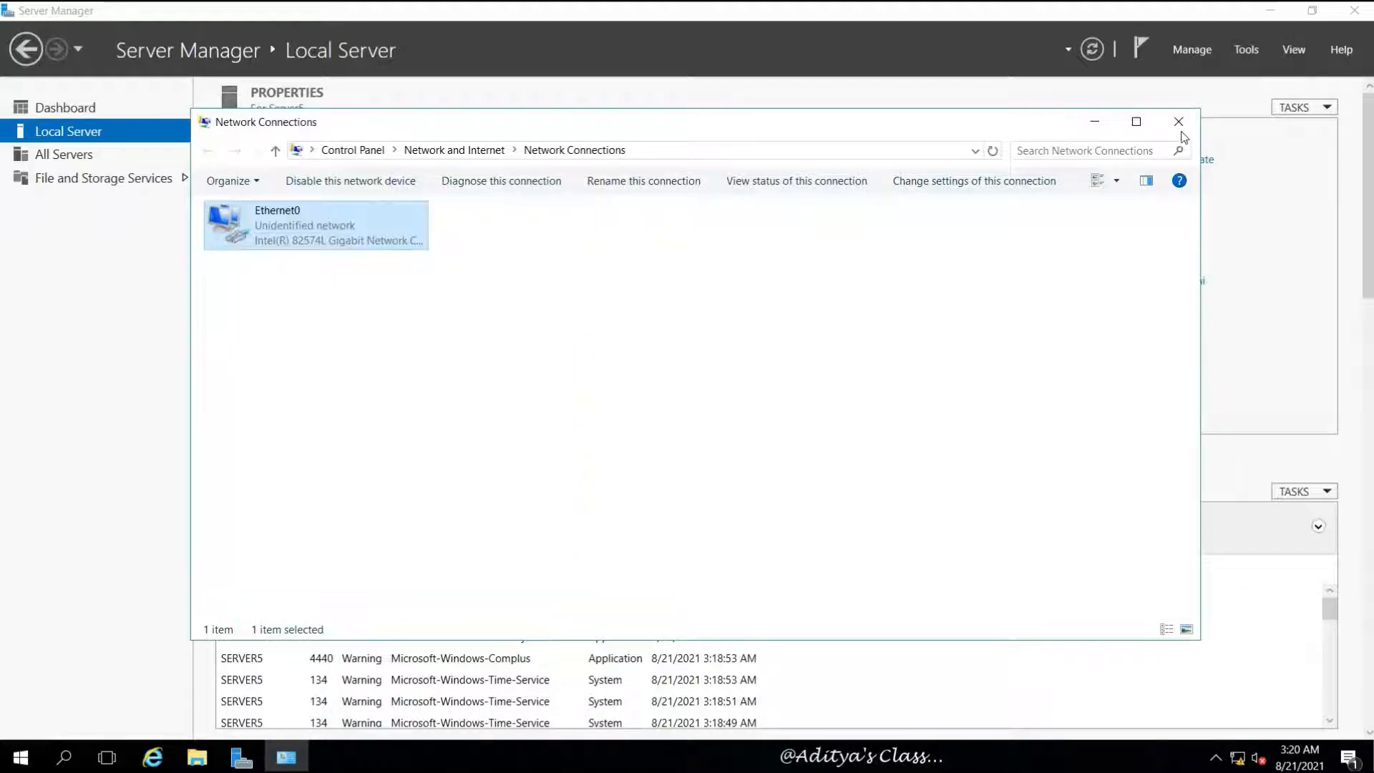
click(1179, 122)
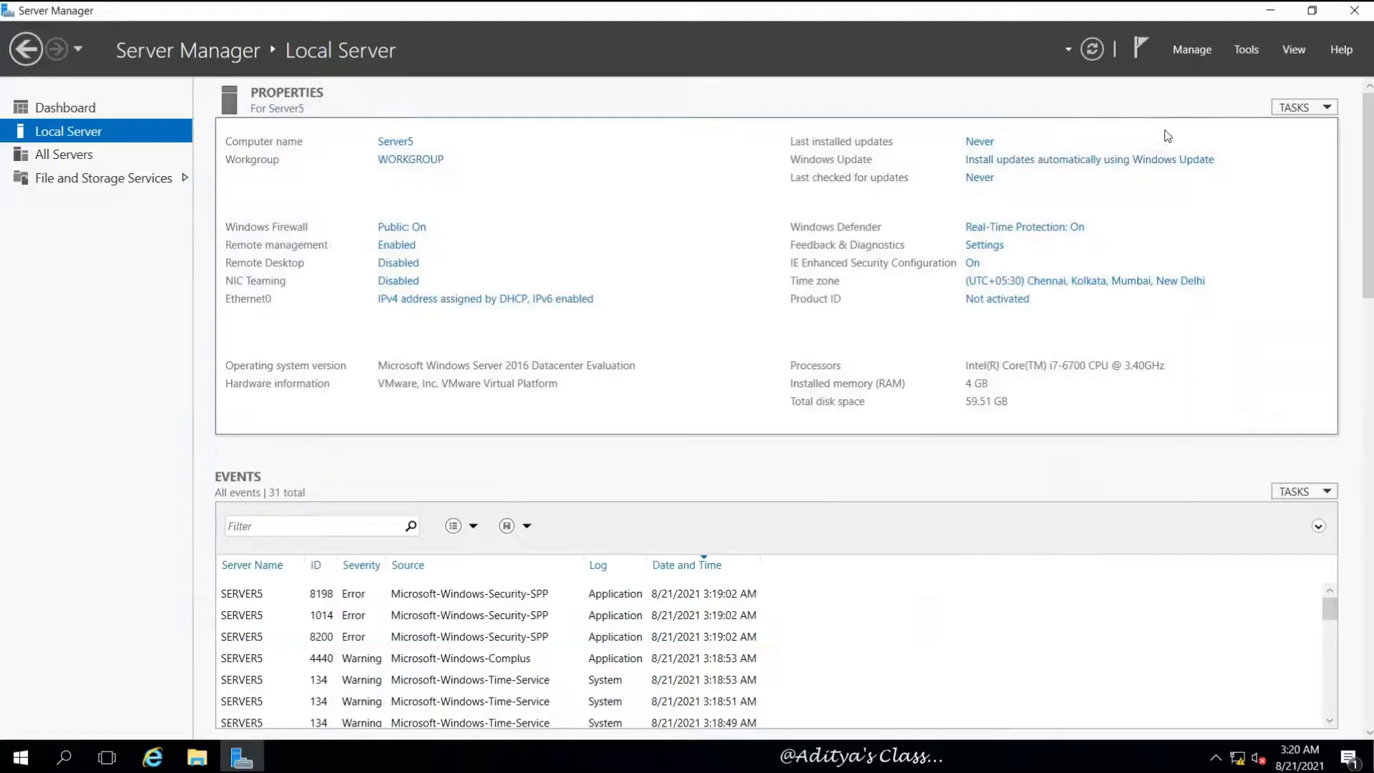
Check Ethernet0's connection details, then disable and re-enable the adapter
click(1093, 50)
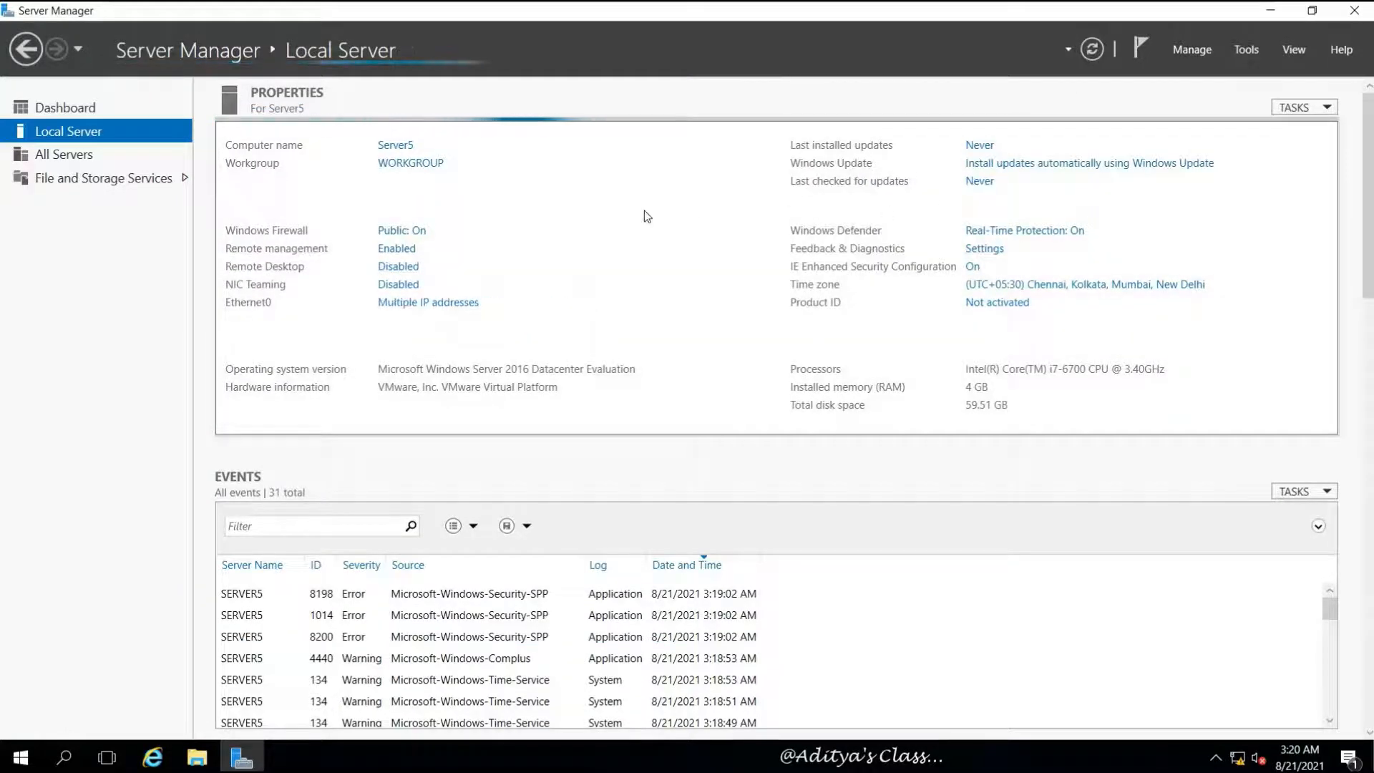
click(453, 306)
right_click(288, 215)
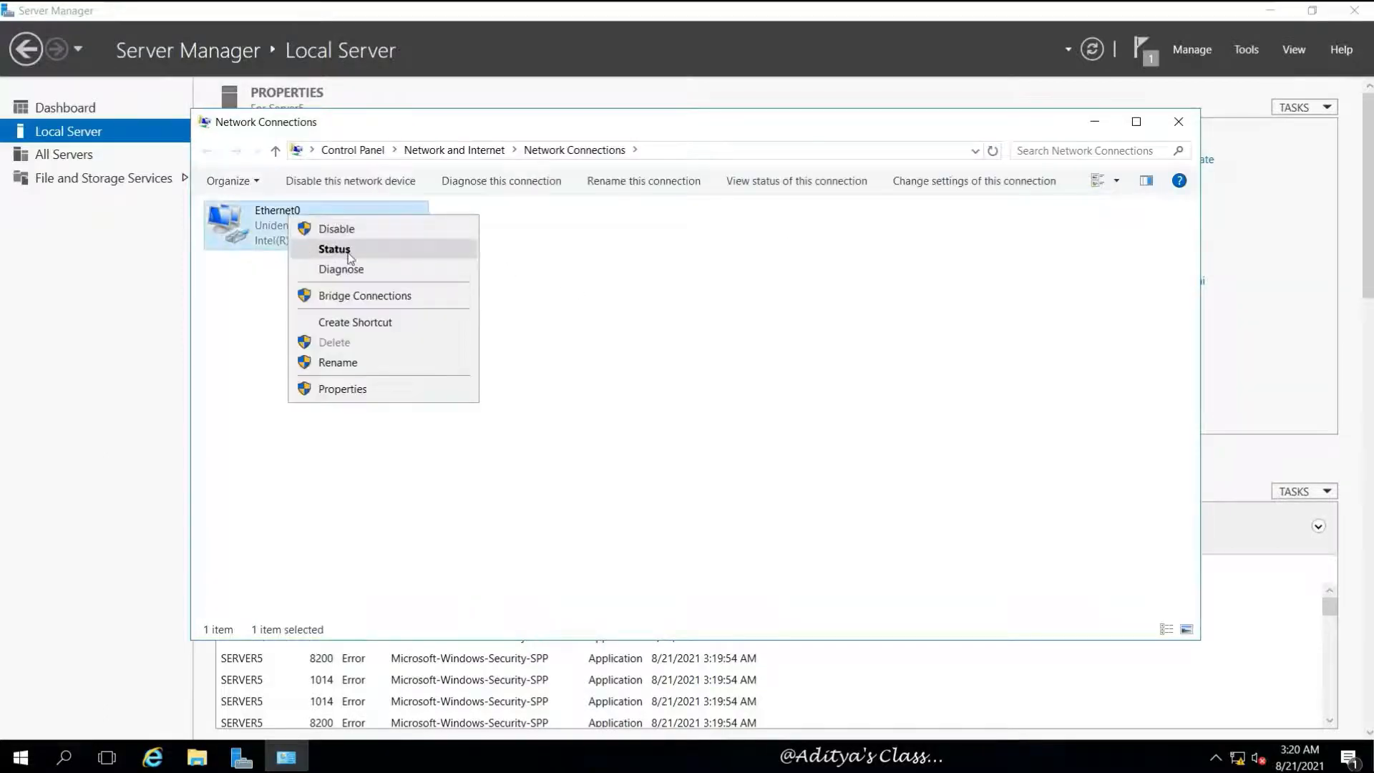
click(350, 257)
click(608, 368)
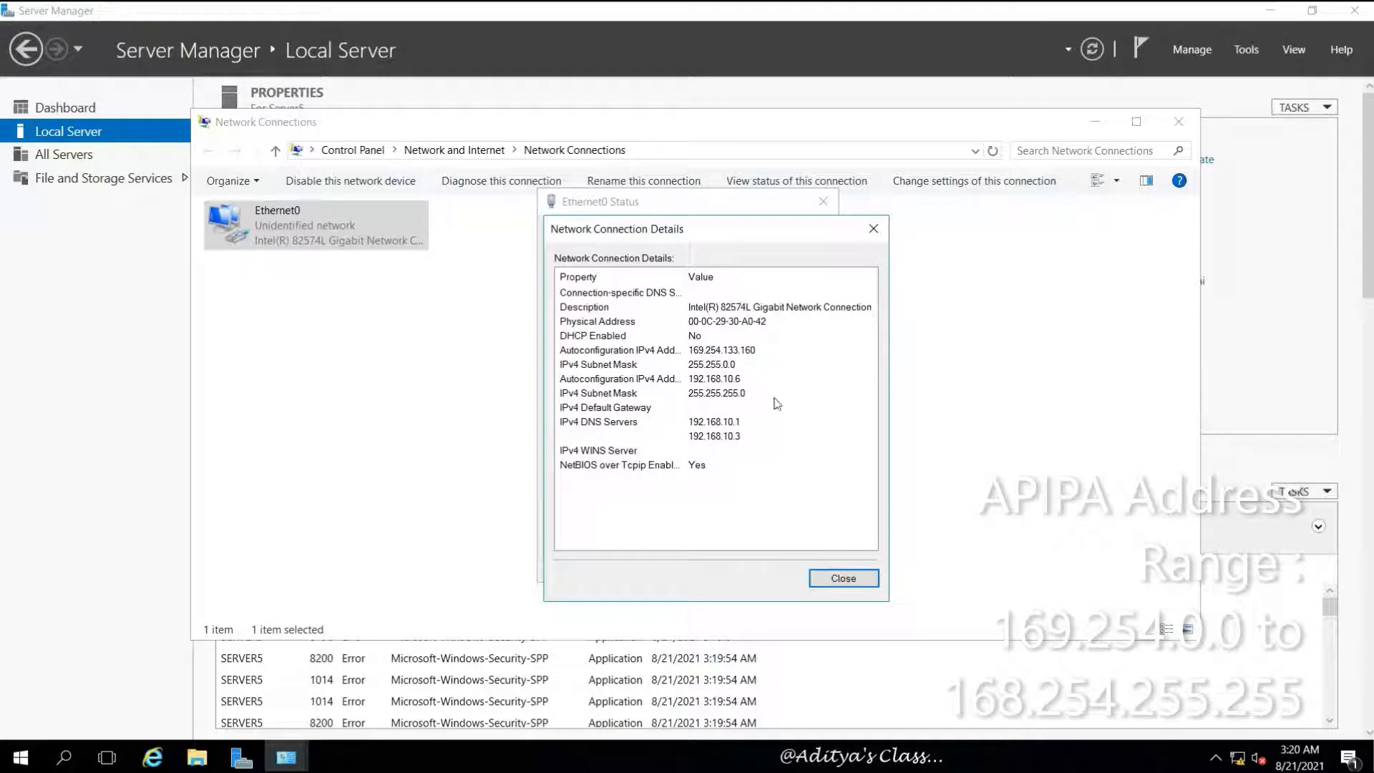
click(839, 577)
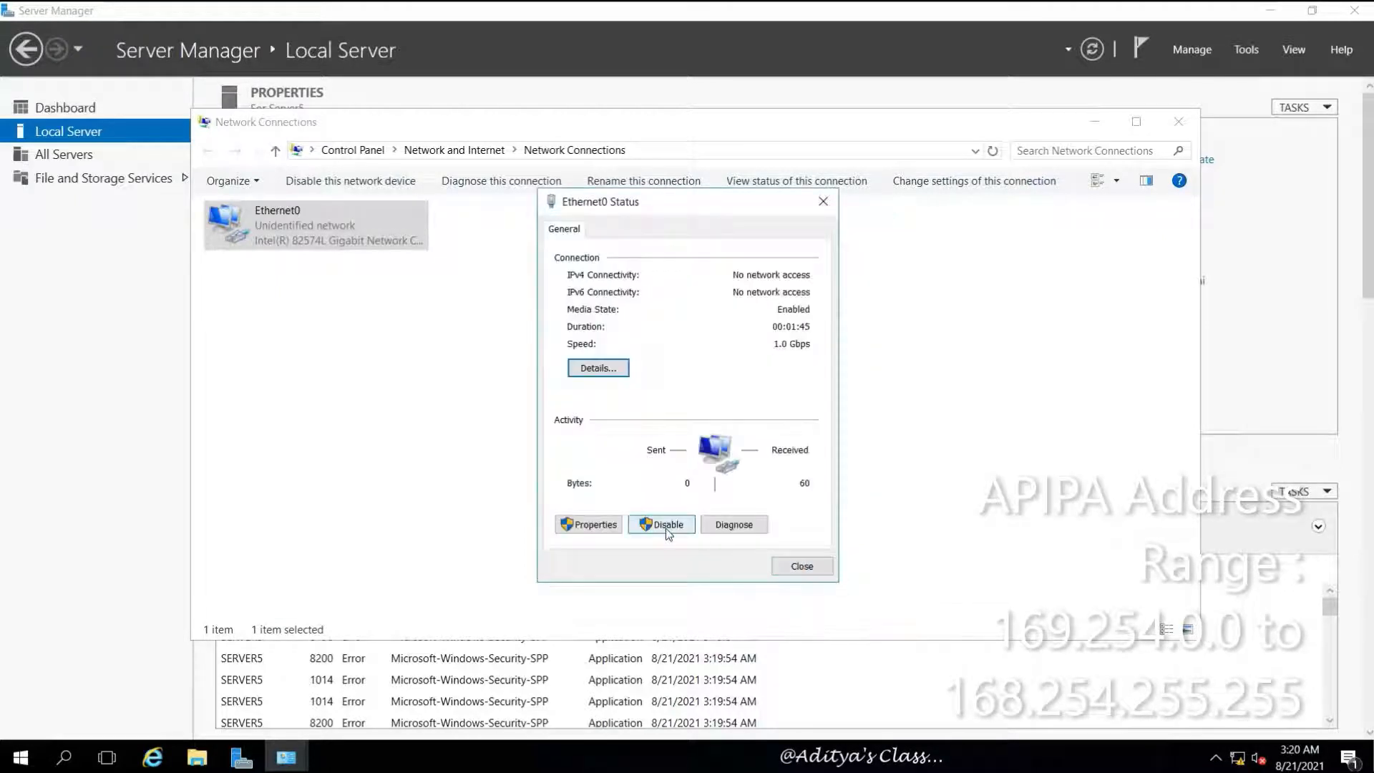
click(666, 528)
right_click(247, 224)
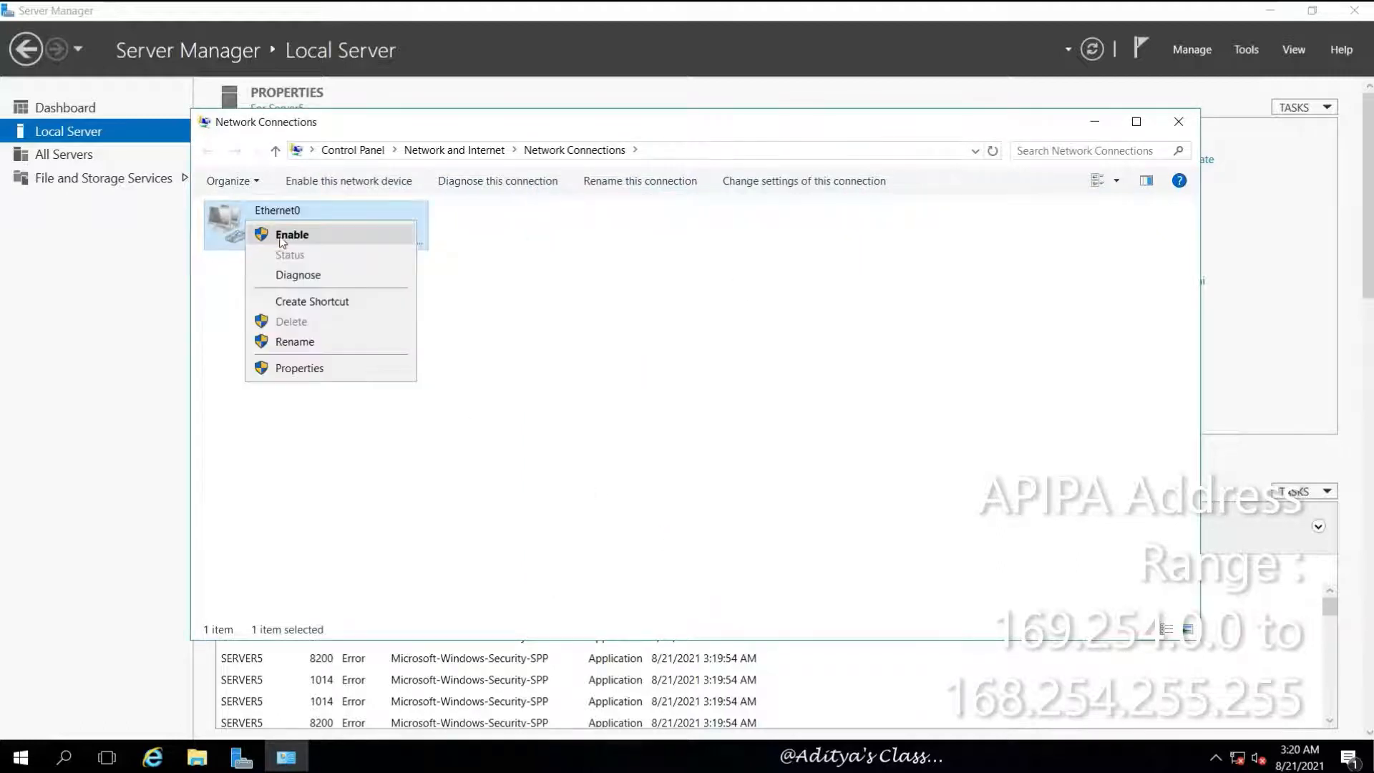
click(283, 232)
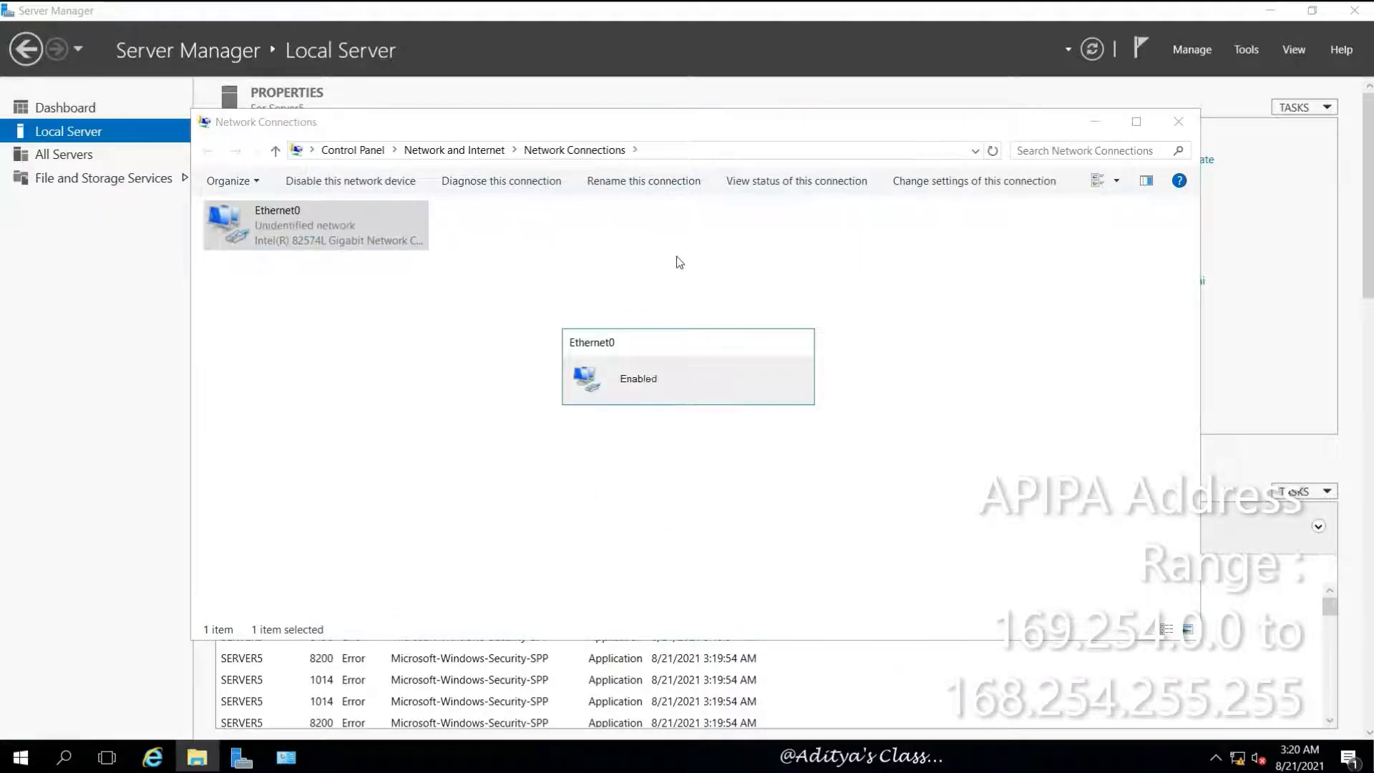
Recheck Ethernet0's details, close the windows, refresh Server Manager and reopen Network Connections
right_click(288, 231)
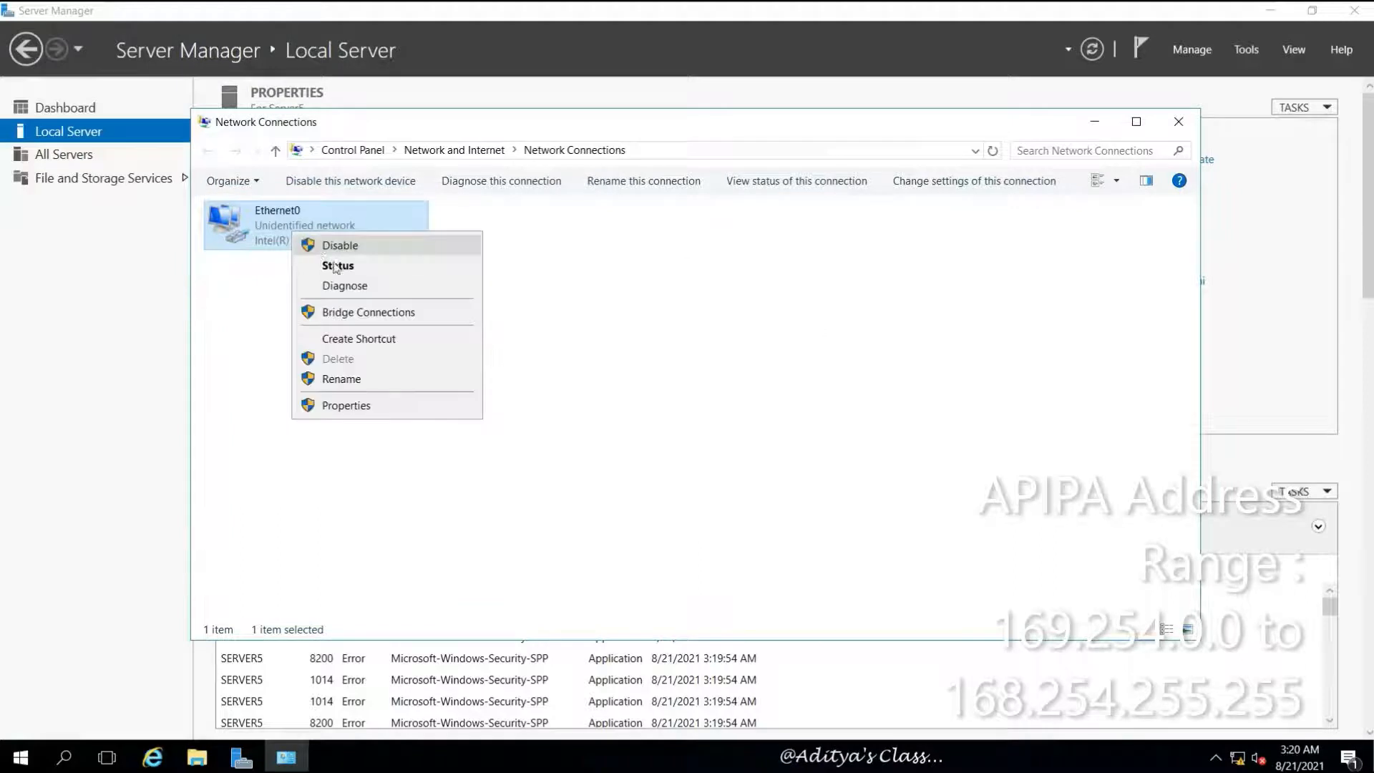
click(377, 277)
click(599, 368)
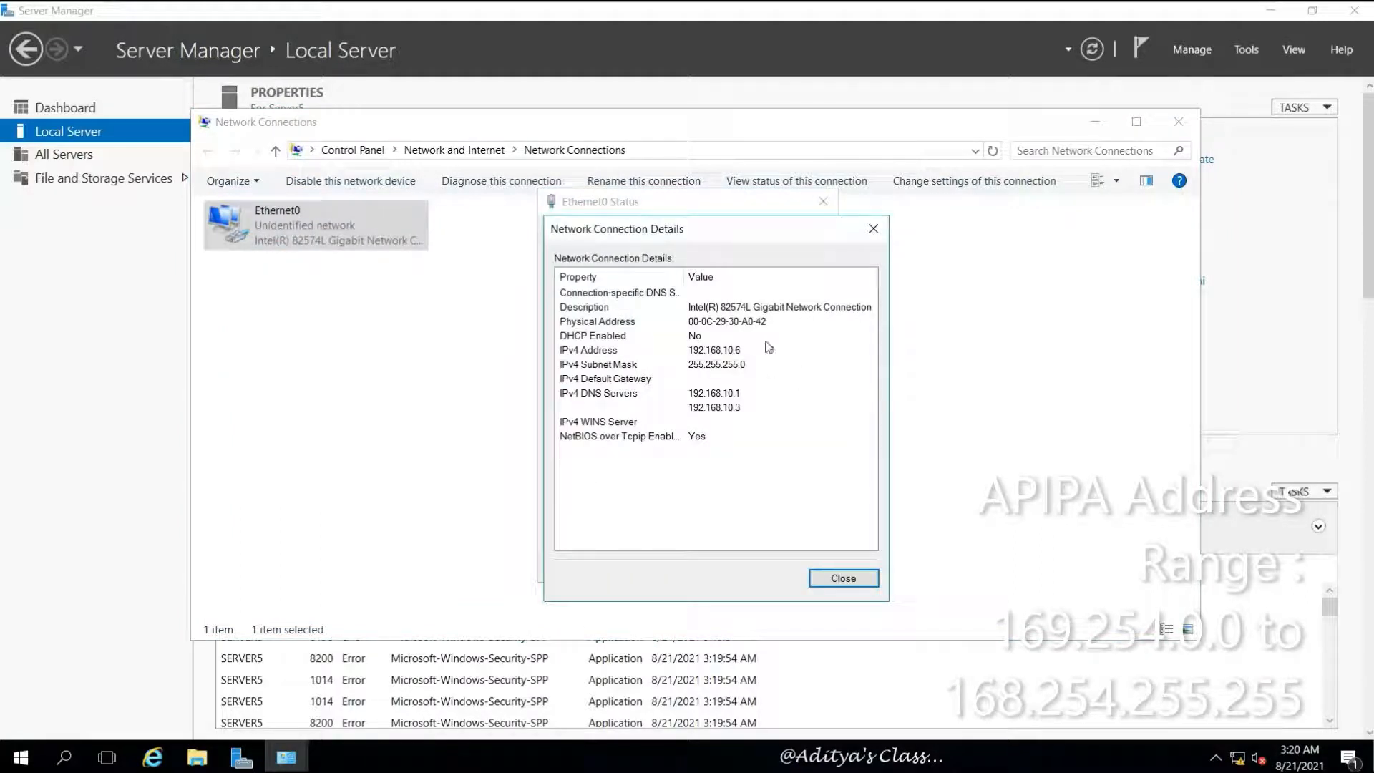
click(847, 580)
click(813, 569)
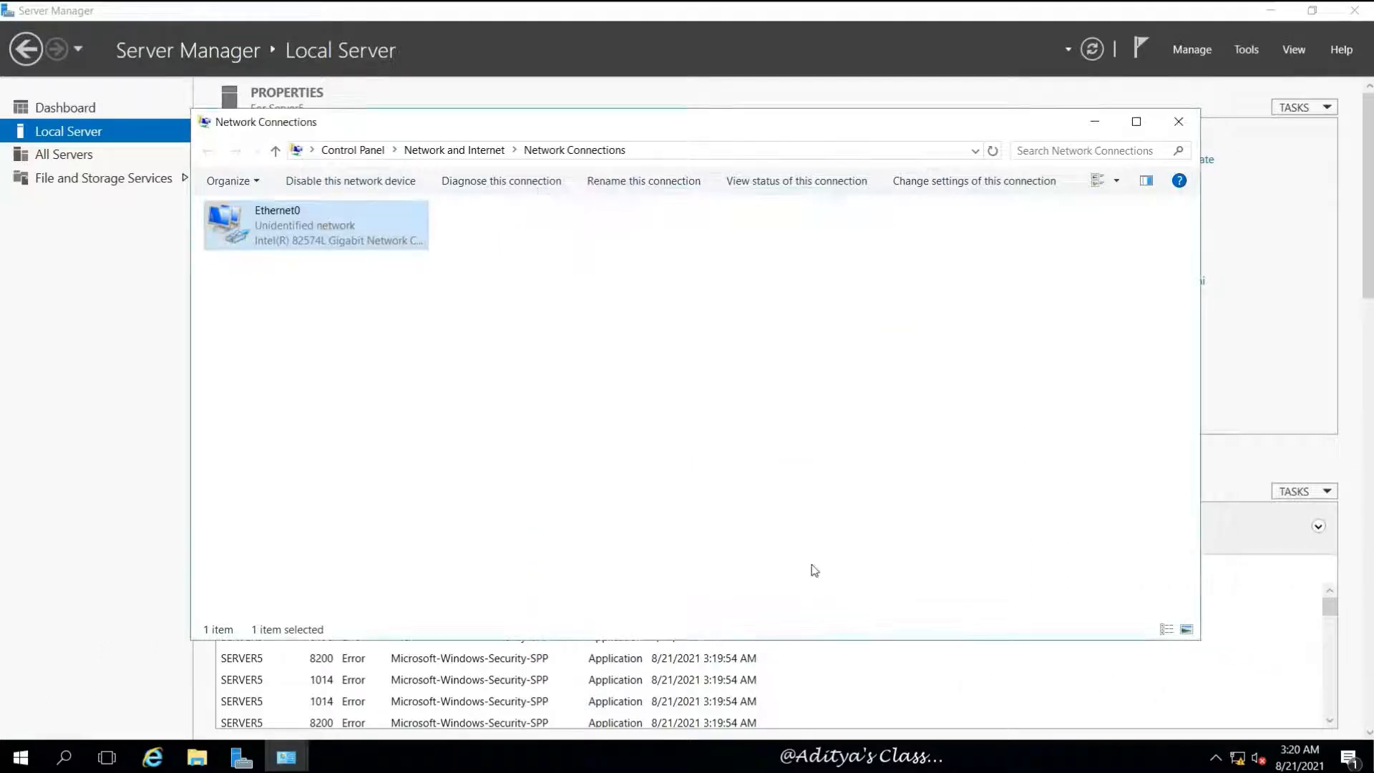
click(790, 413)
click(1190, 121)
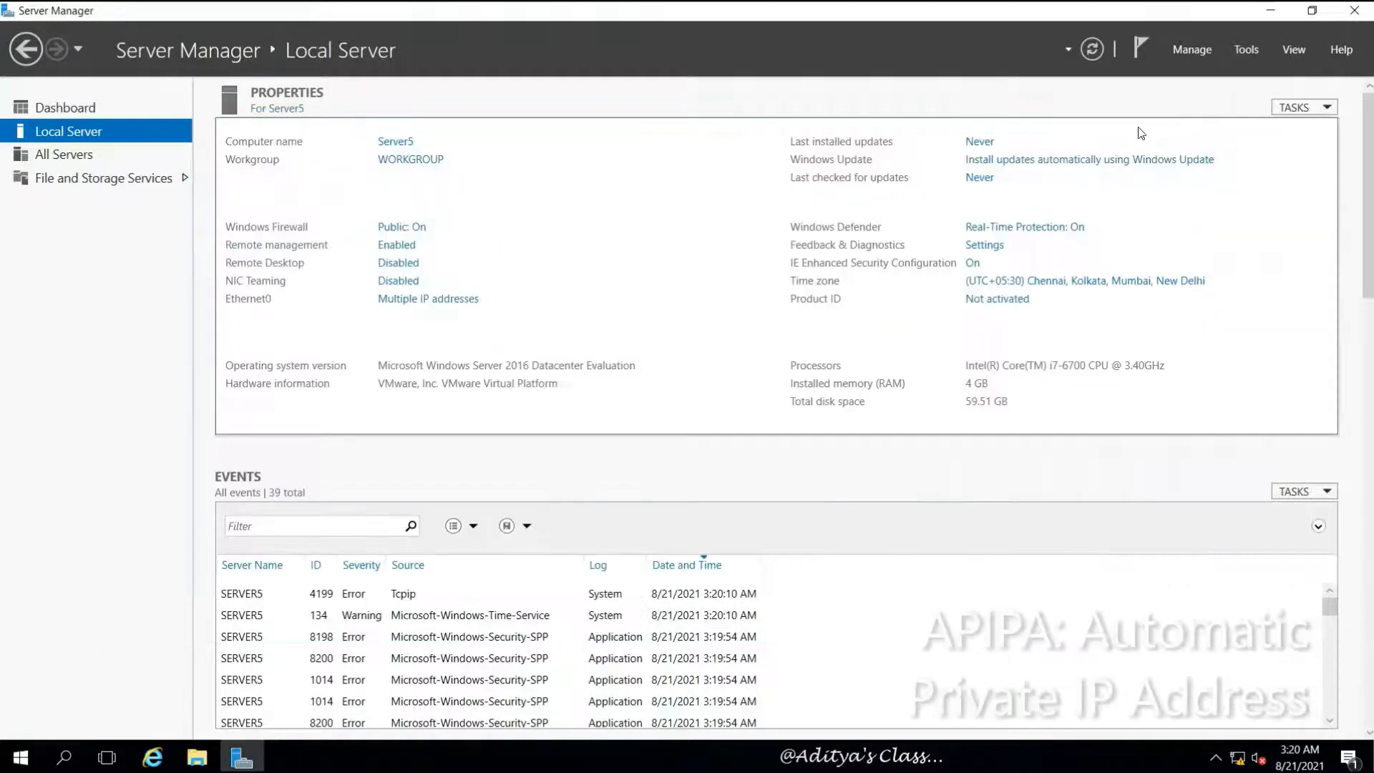
click(1093, 50)
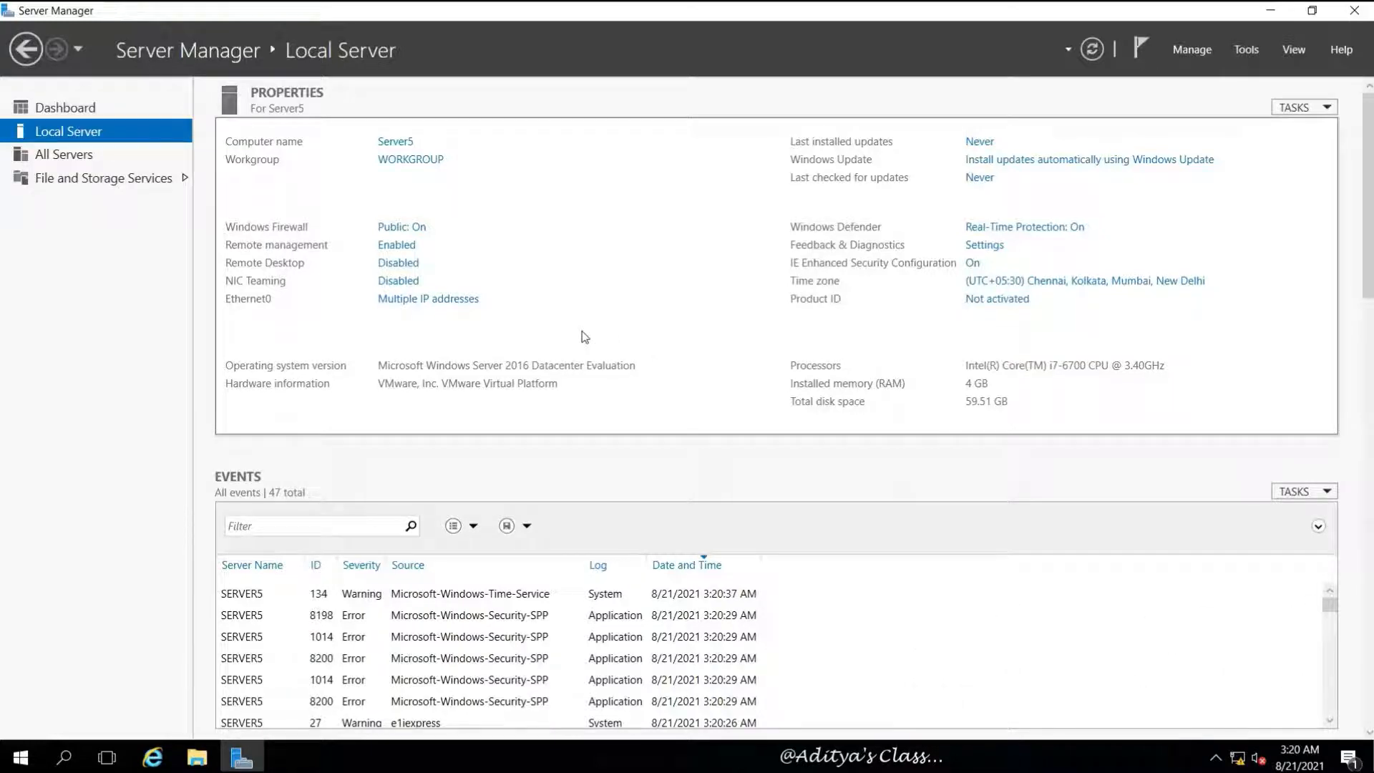
click(437, 298)
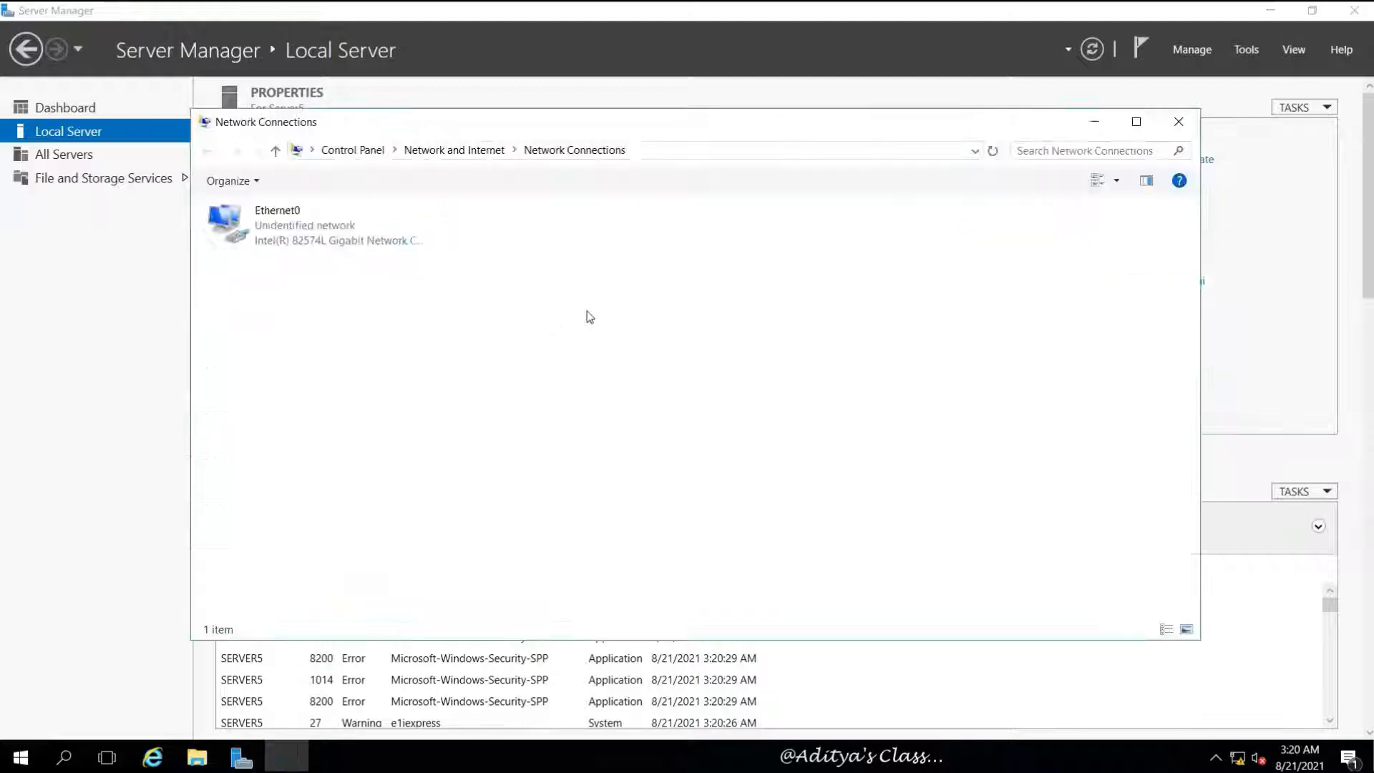
Change Ethernet0's IPv4 address last octet to 7 (192.168.10.7) and save
click(361, 249)
right_click(262, 229)
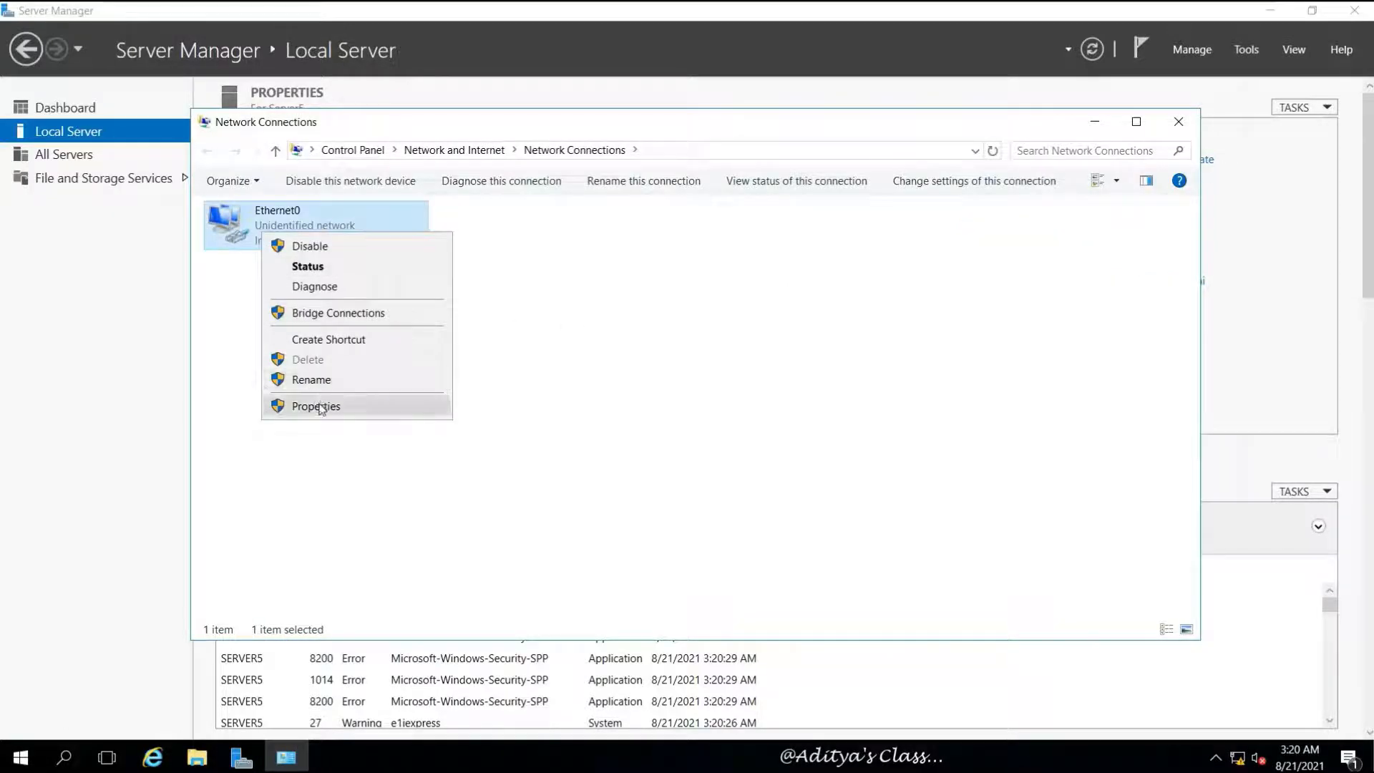
click(315, 402)
click(402, 381)
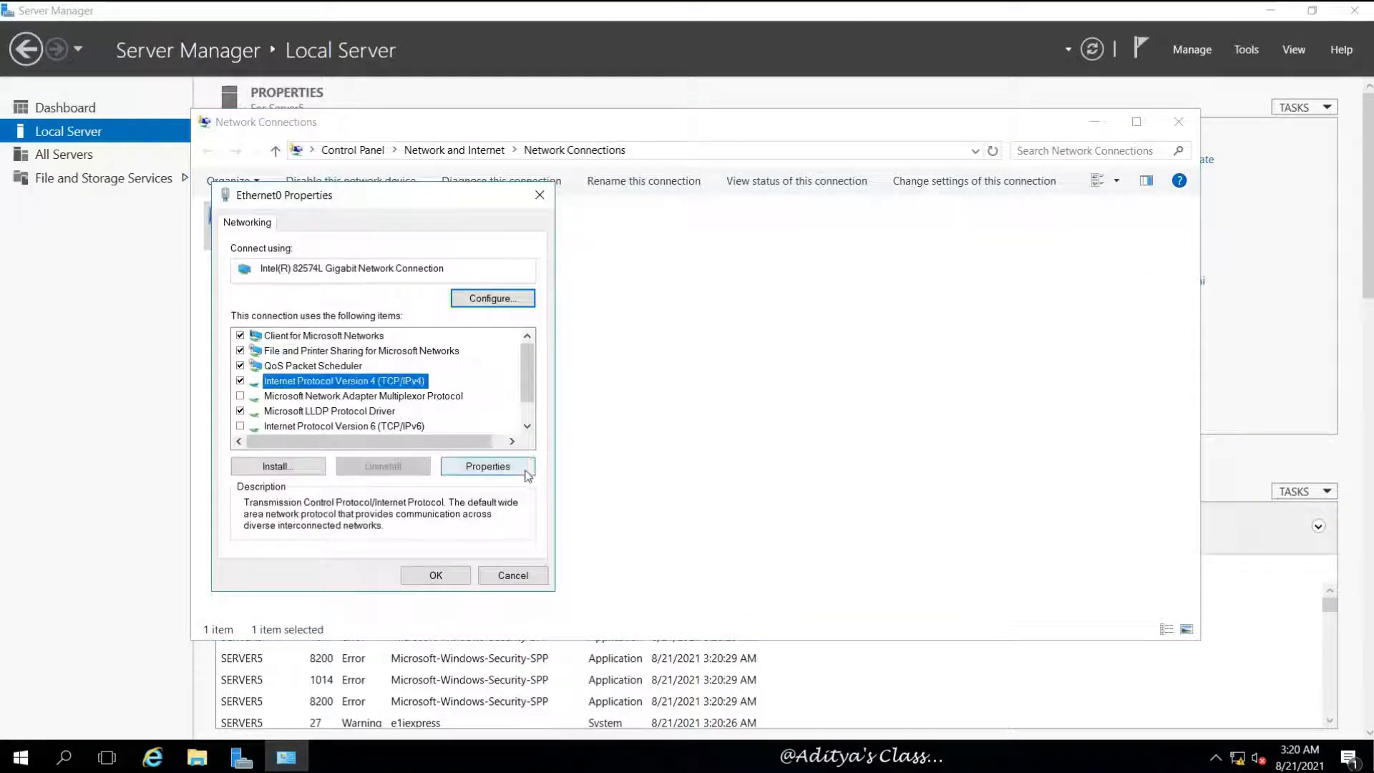
click(523, 469)
double_click(506, 407)
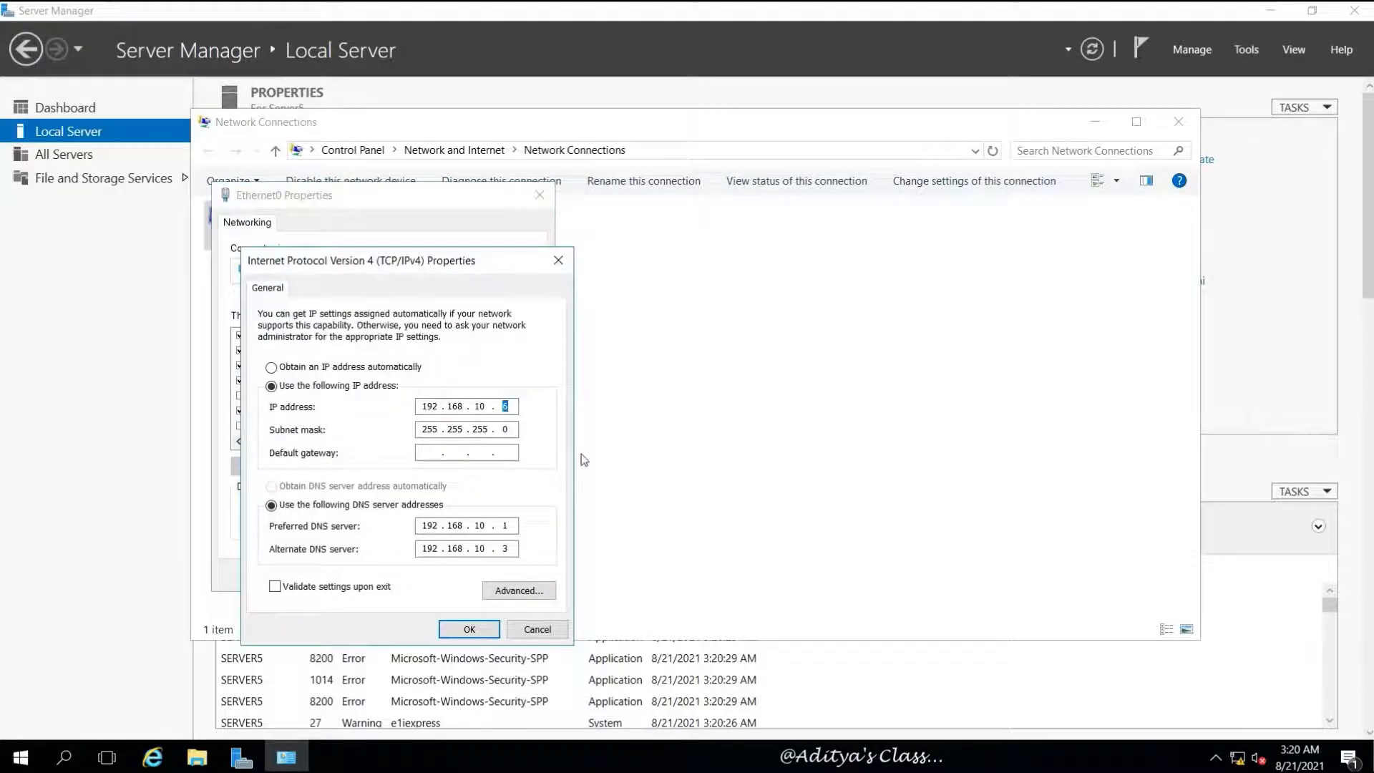
text(7)
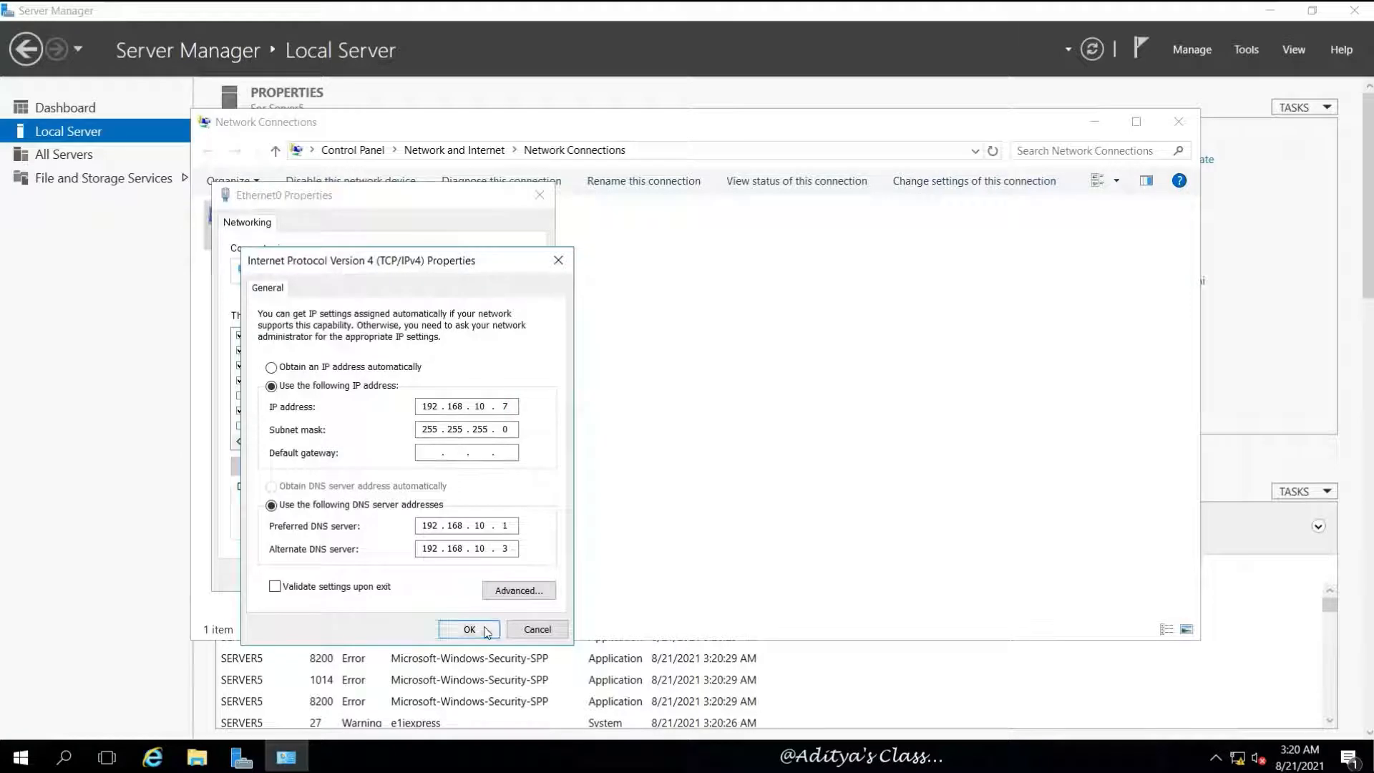
click(469, 629)
click(431, 577)
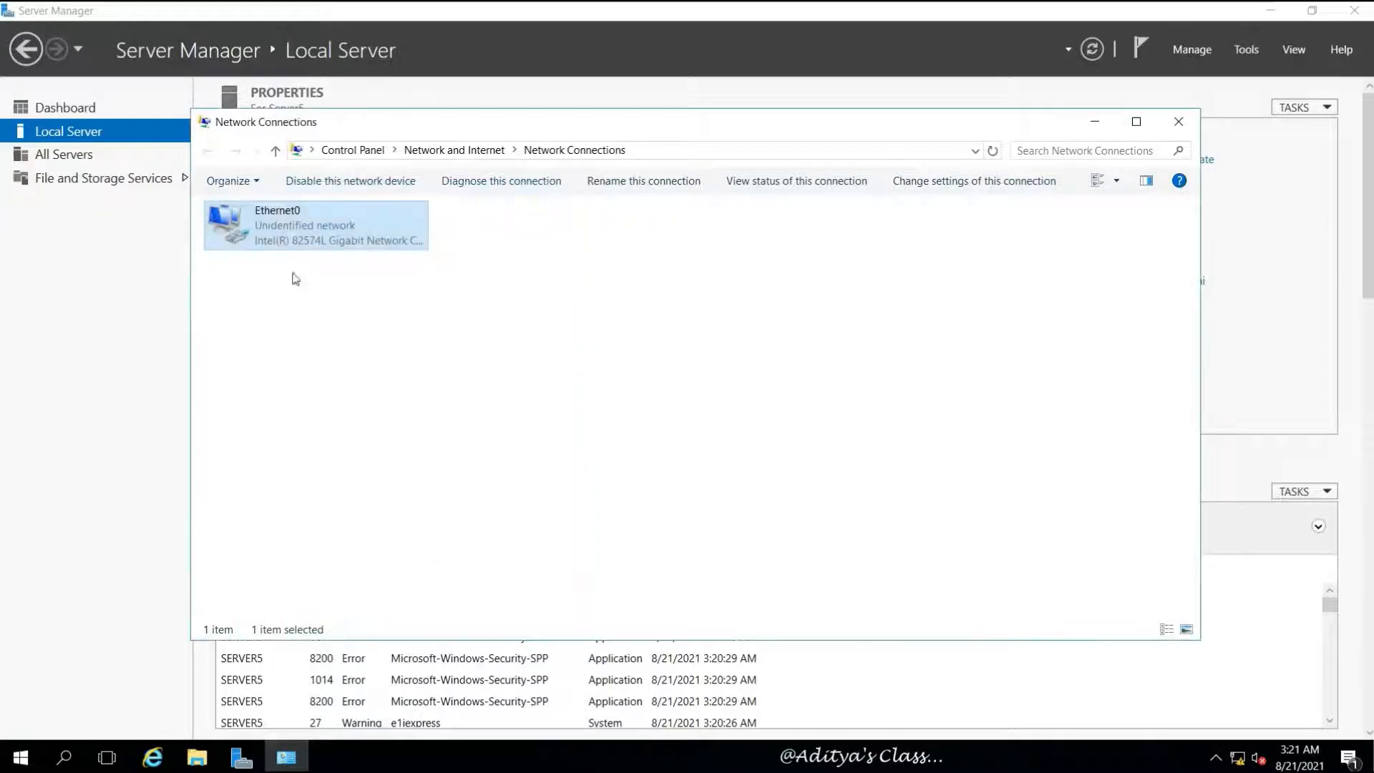
Disable and re-enable Ethernet0, then close the Network Connections window
right_click(265, 231)
click(322, 252)
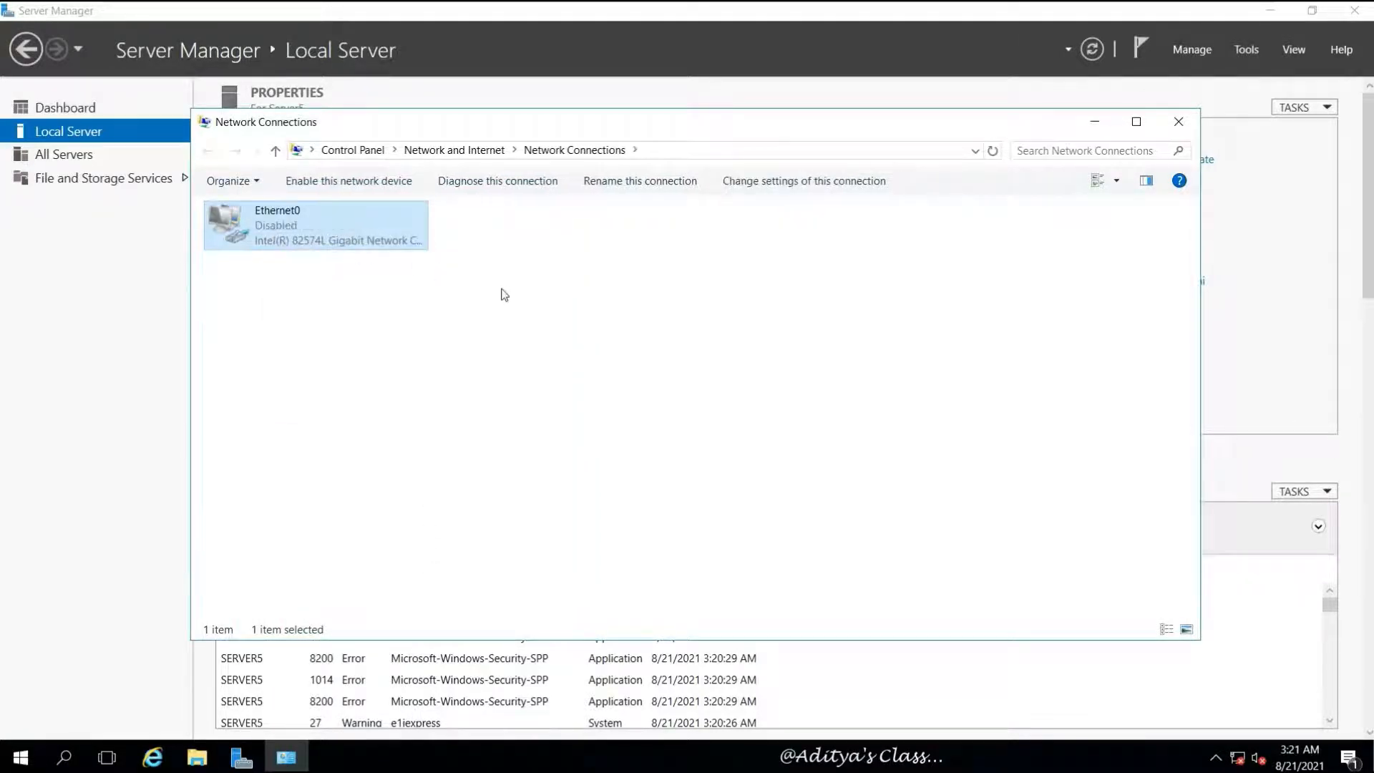
right_click(274, 218)
click(320, 236)
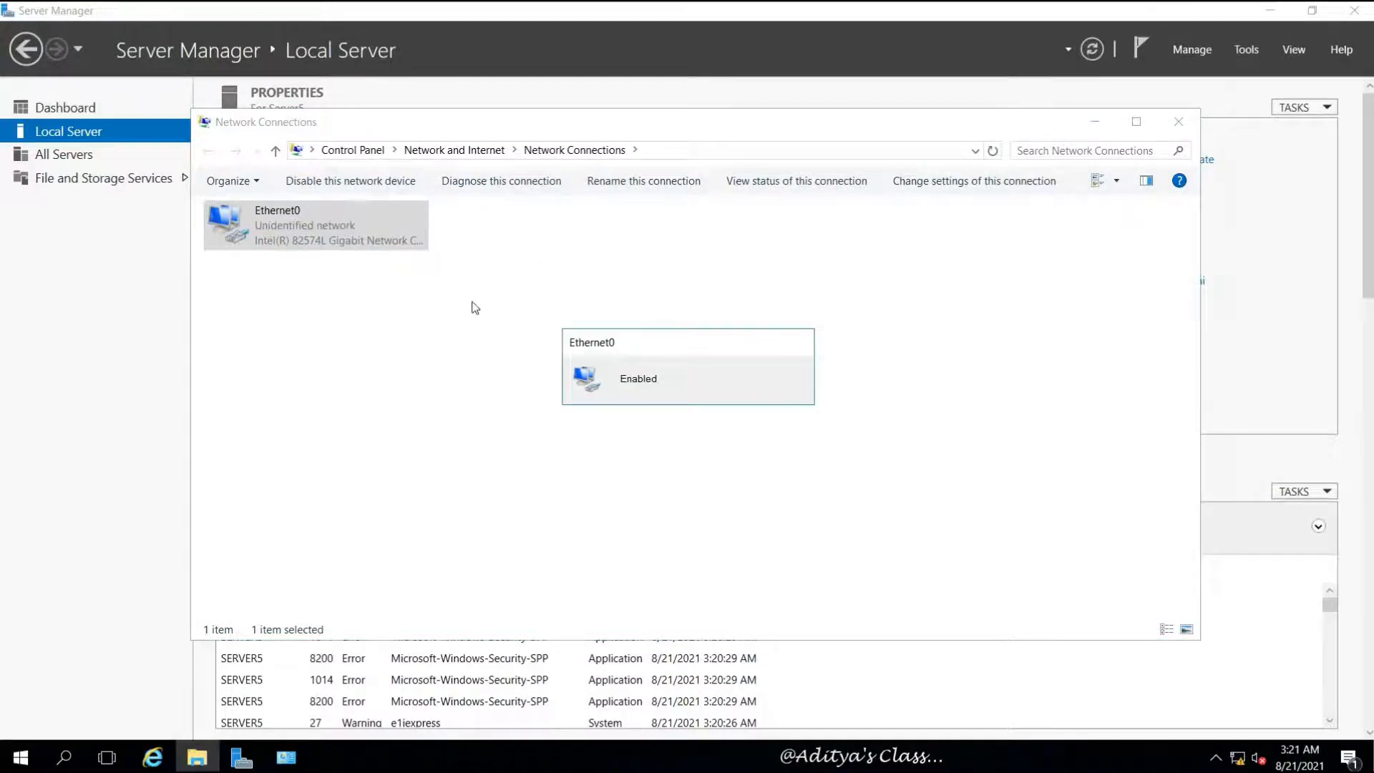
click(387, 277)
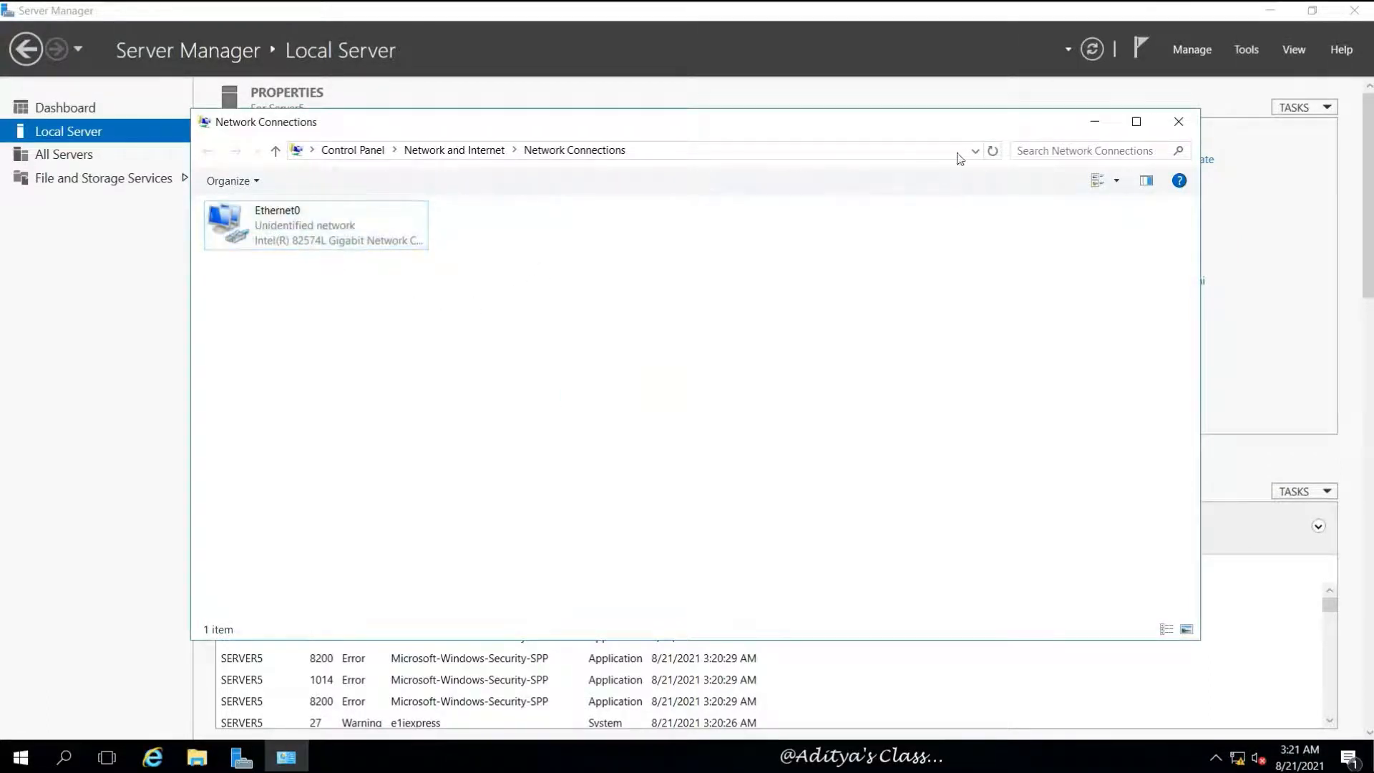
click(1179, 122)
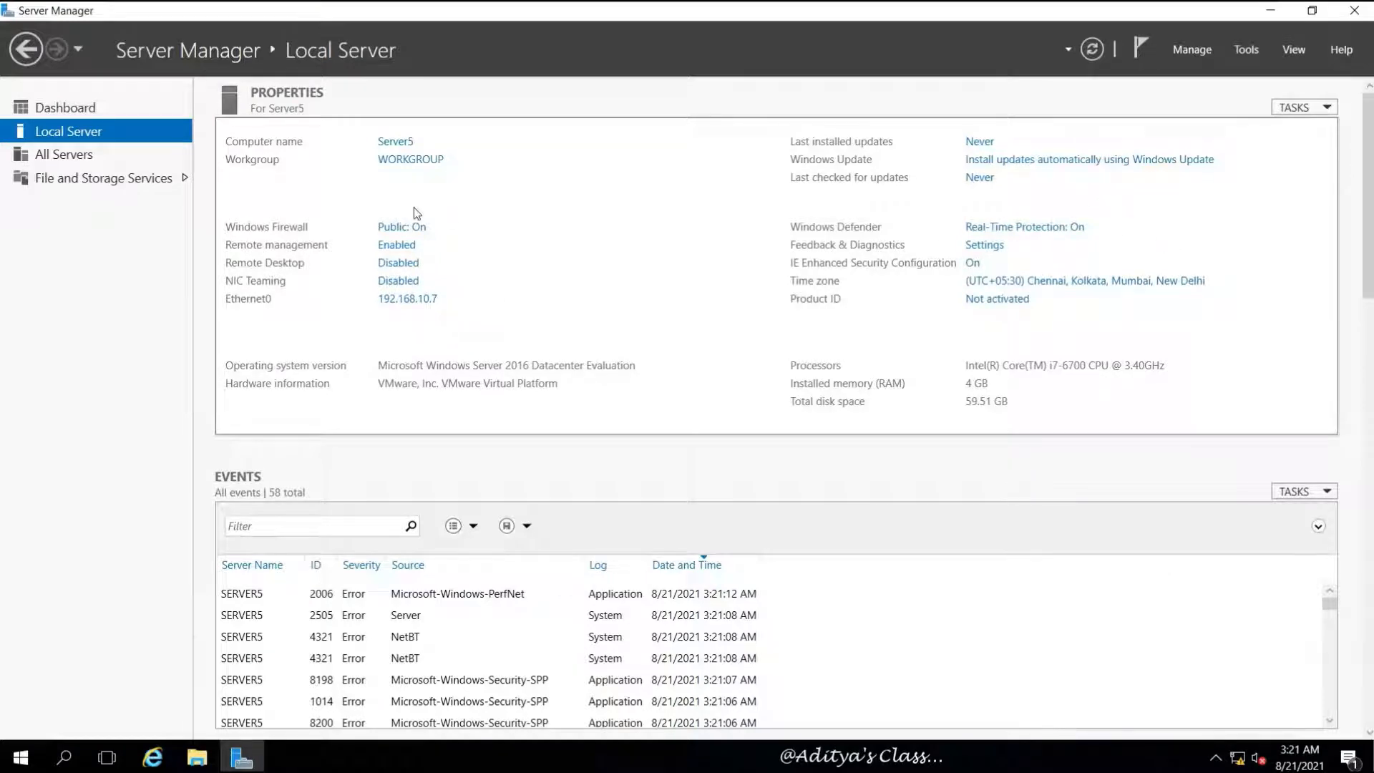
Set Server5's membership to the India.com domain in Computer Name/Domain Changes
click(398, 159)
drag(358, 107, 846, 116)
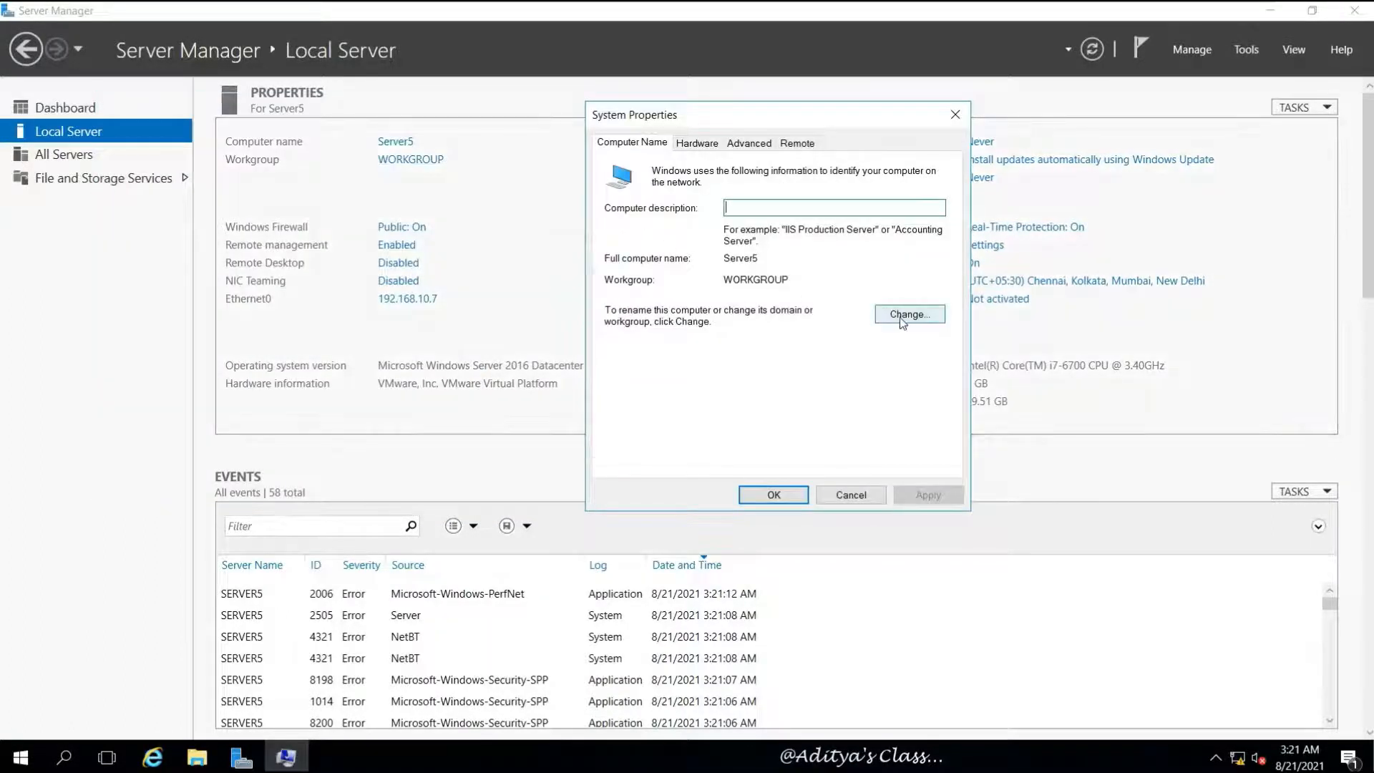
click(903, 315)
click(622, 352)
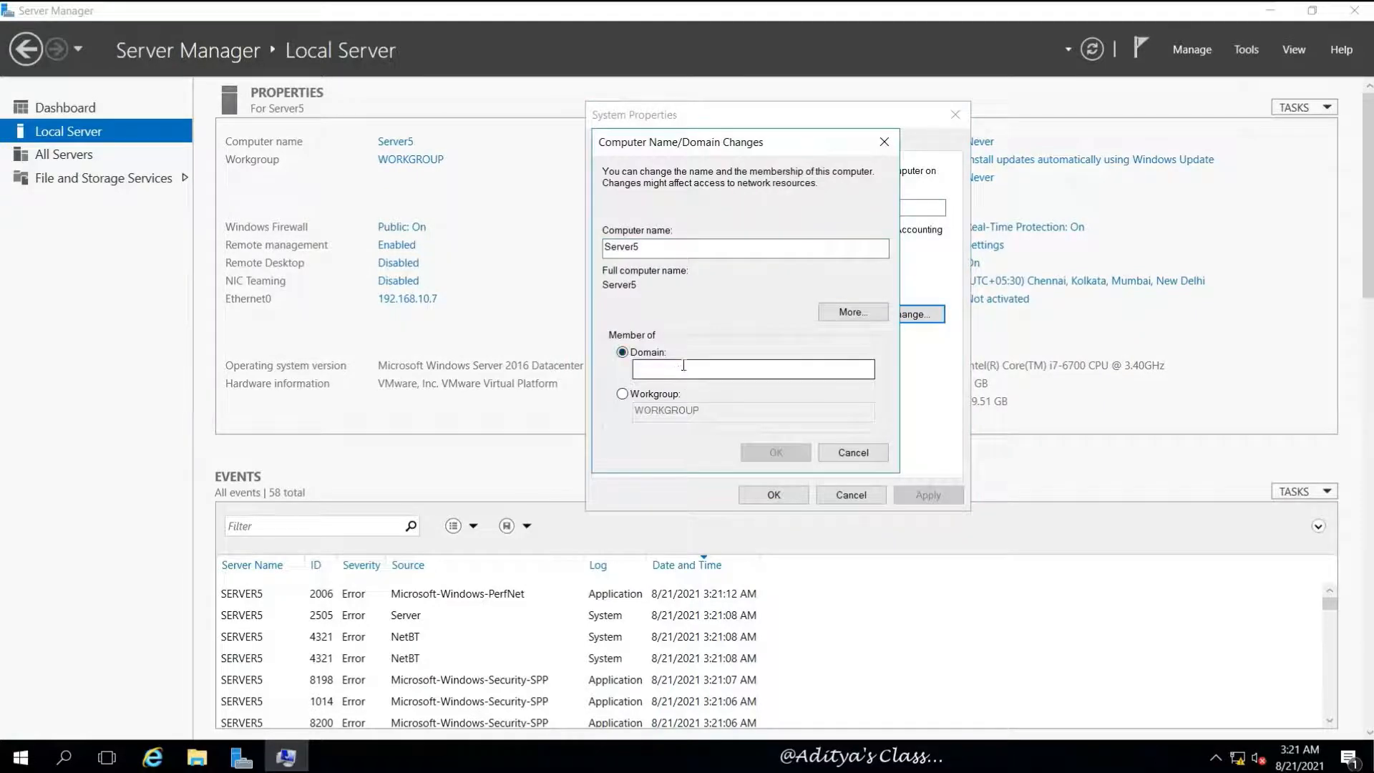
click(676, 370)
text(l)
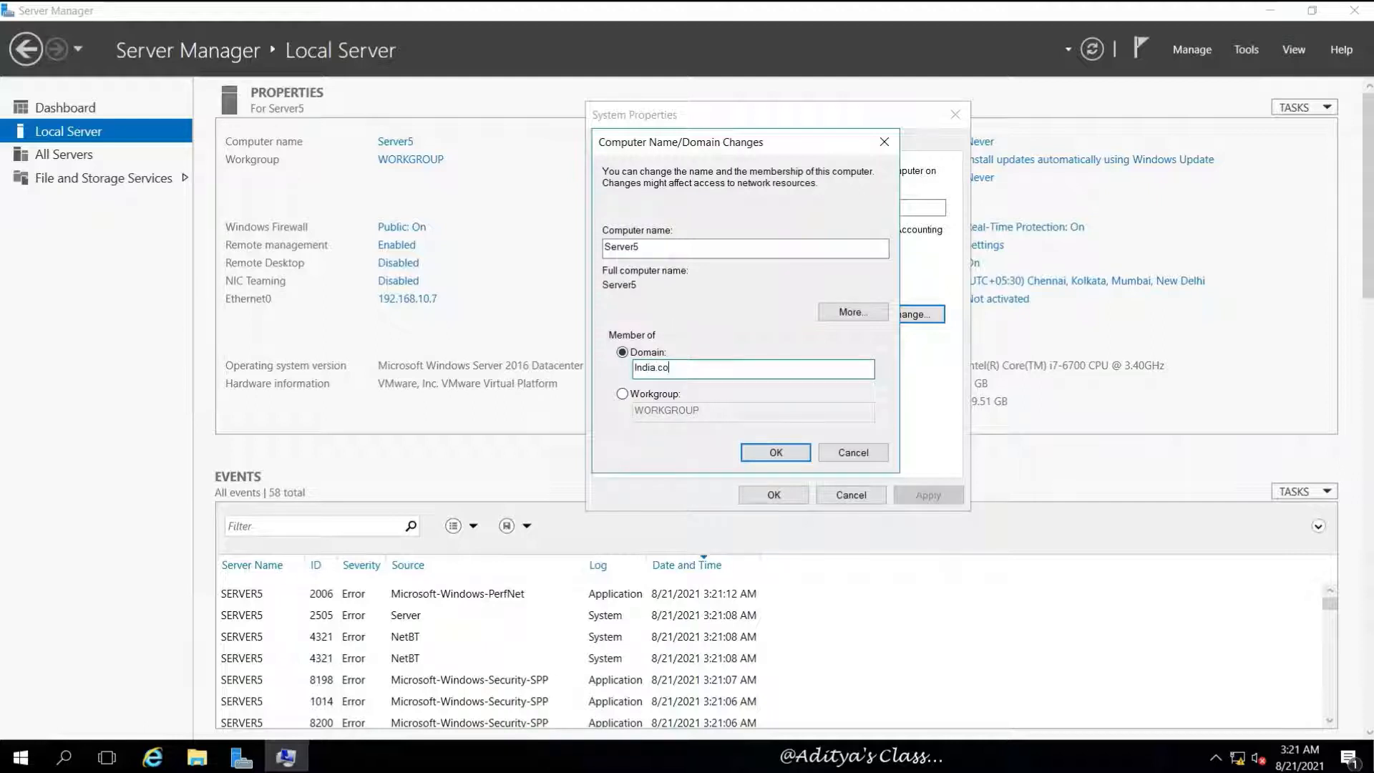
click(776, 453)
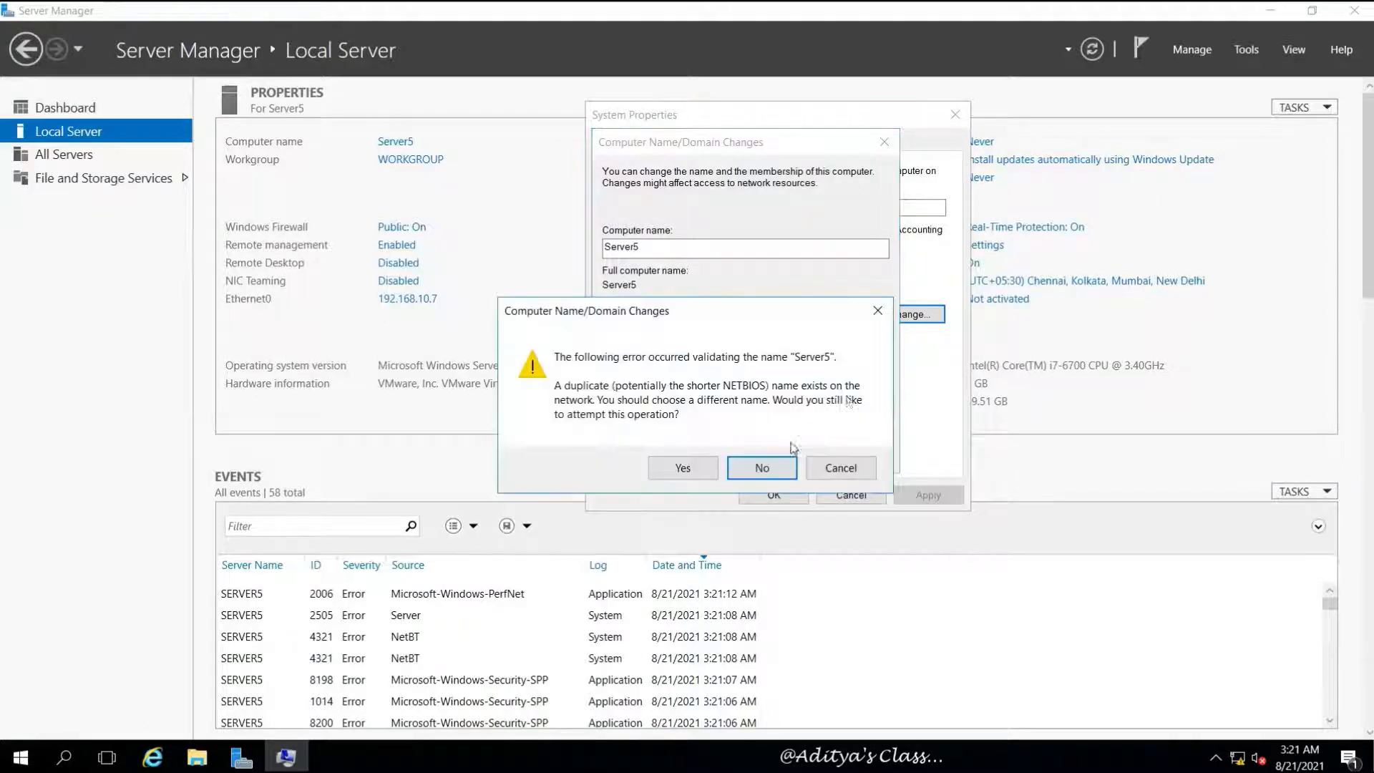
Work through the duplicate-name warning and domain-controller-unreachable error, retrying the India.com join
click(673, 468)
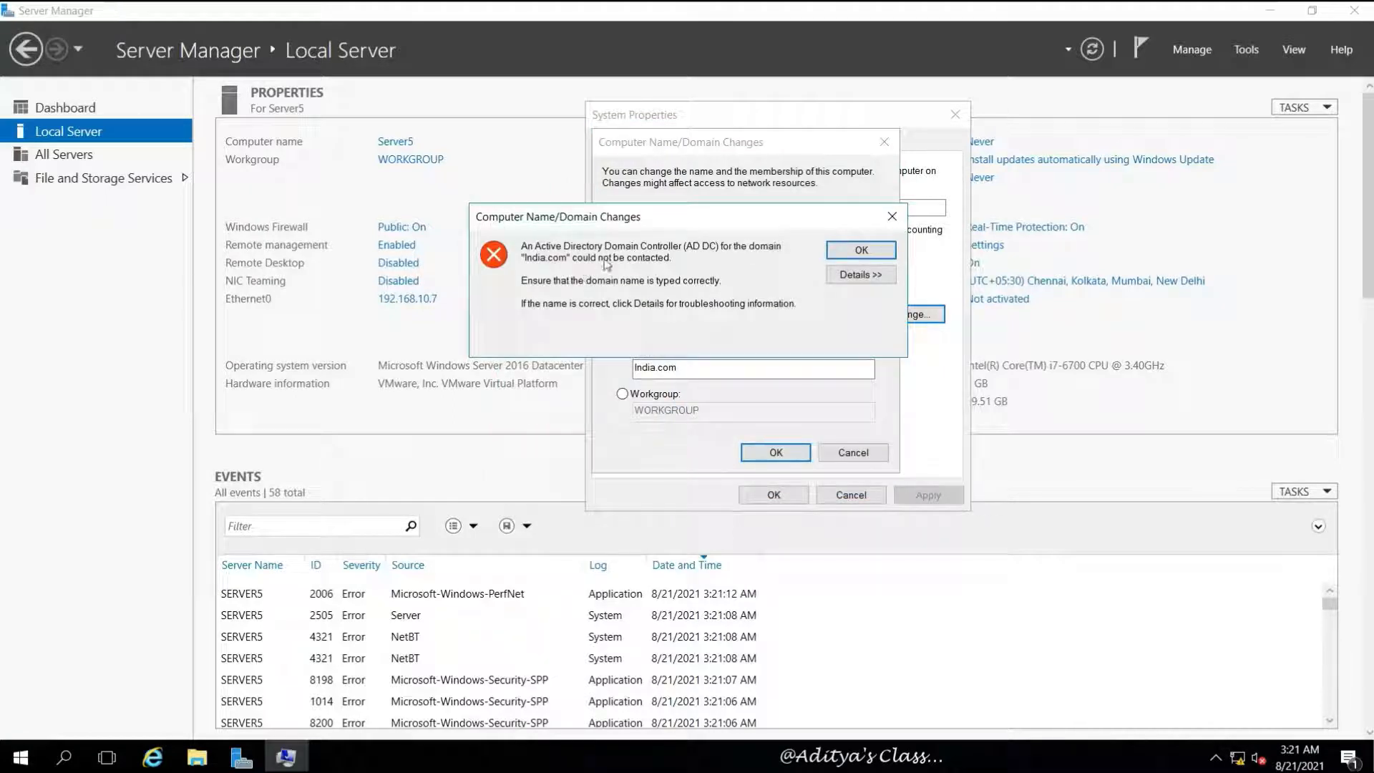
click(846, 251)
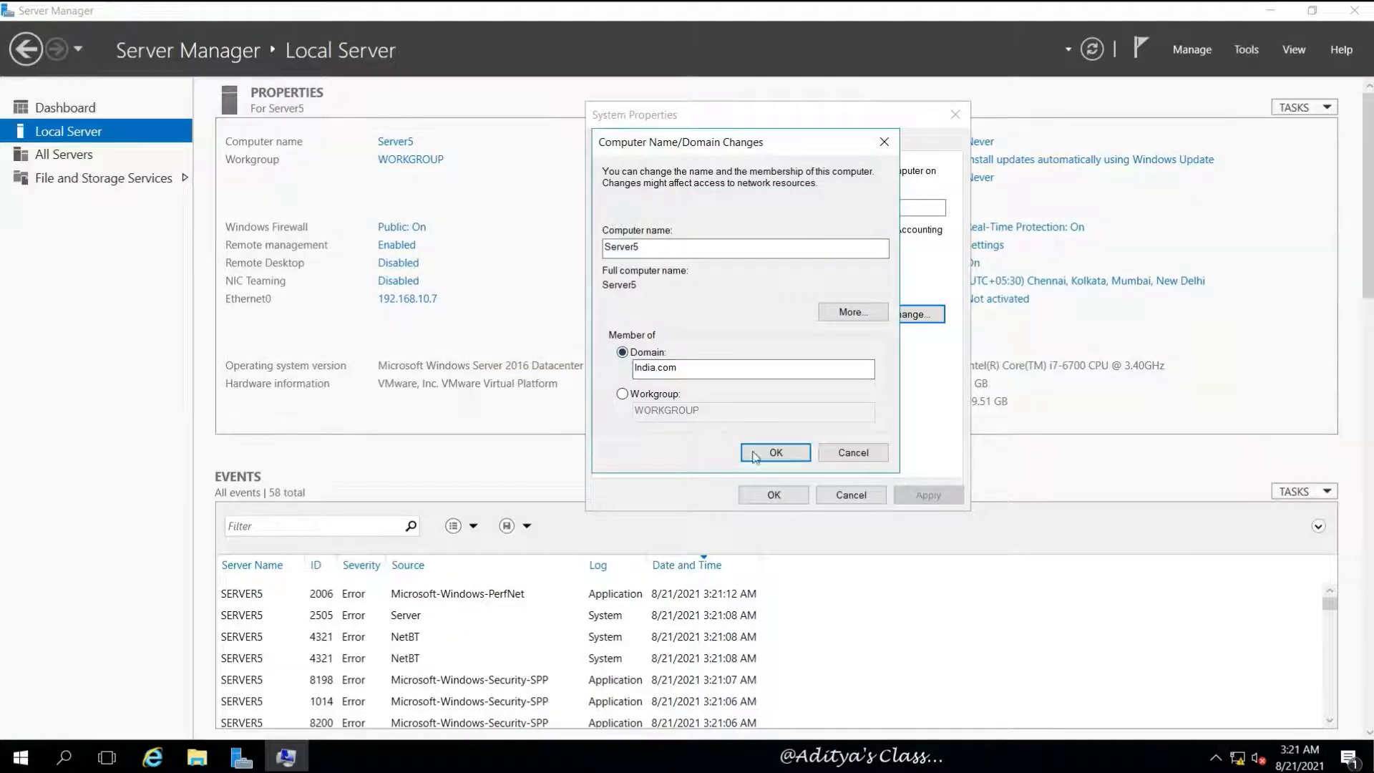
click(778, 458)
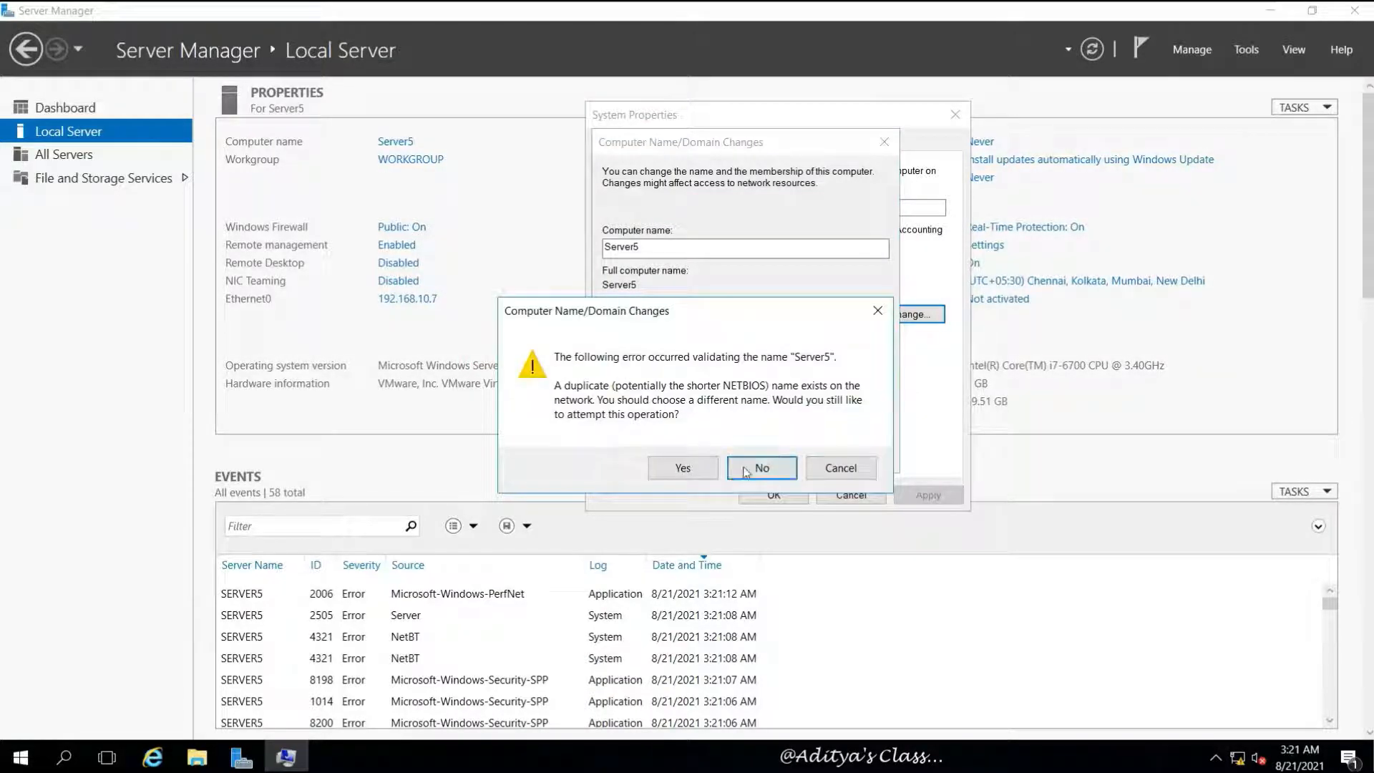
click(840, 468)
Unlock and sign in to Server01 with its password, refresh its desktop, then return to Server5
mouse_move(327, 8)
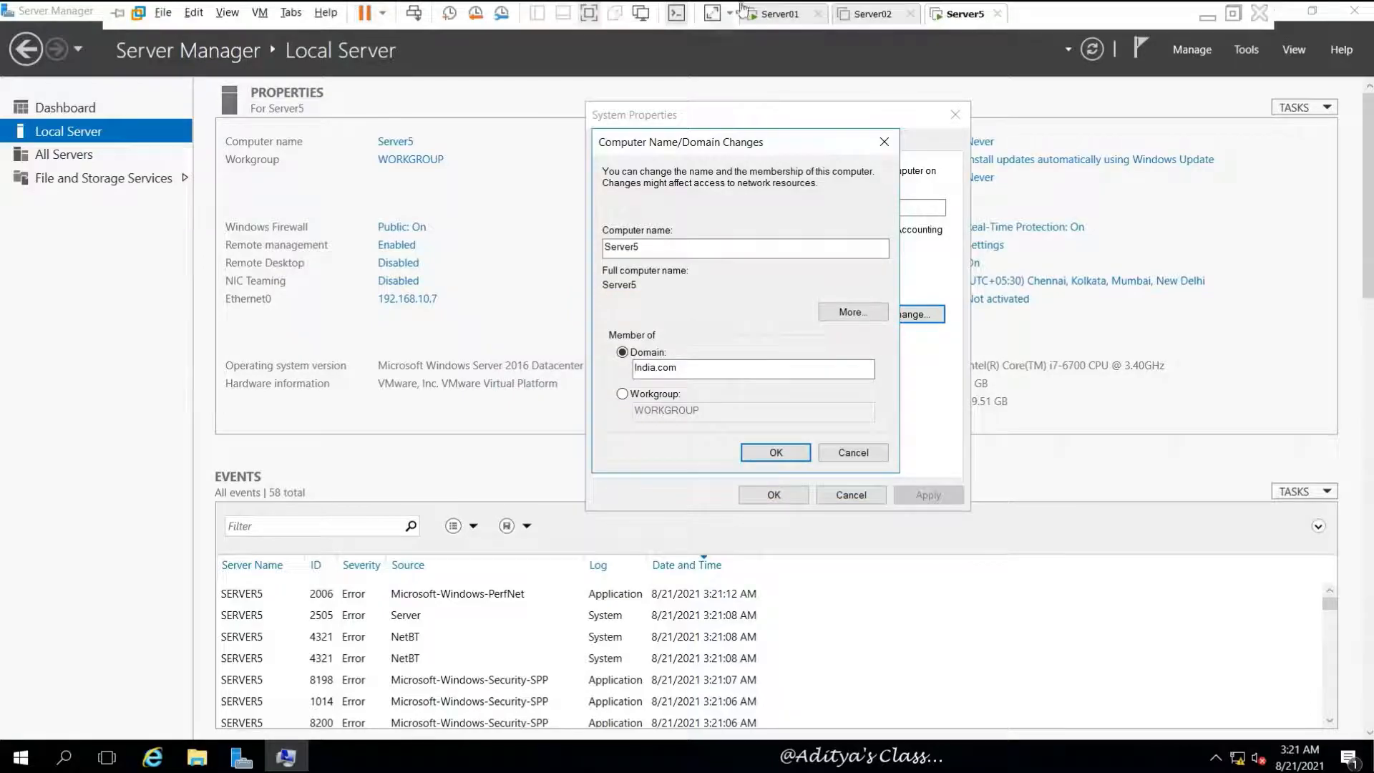
click(778, 14)
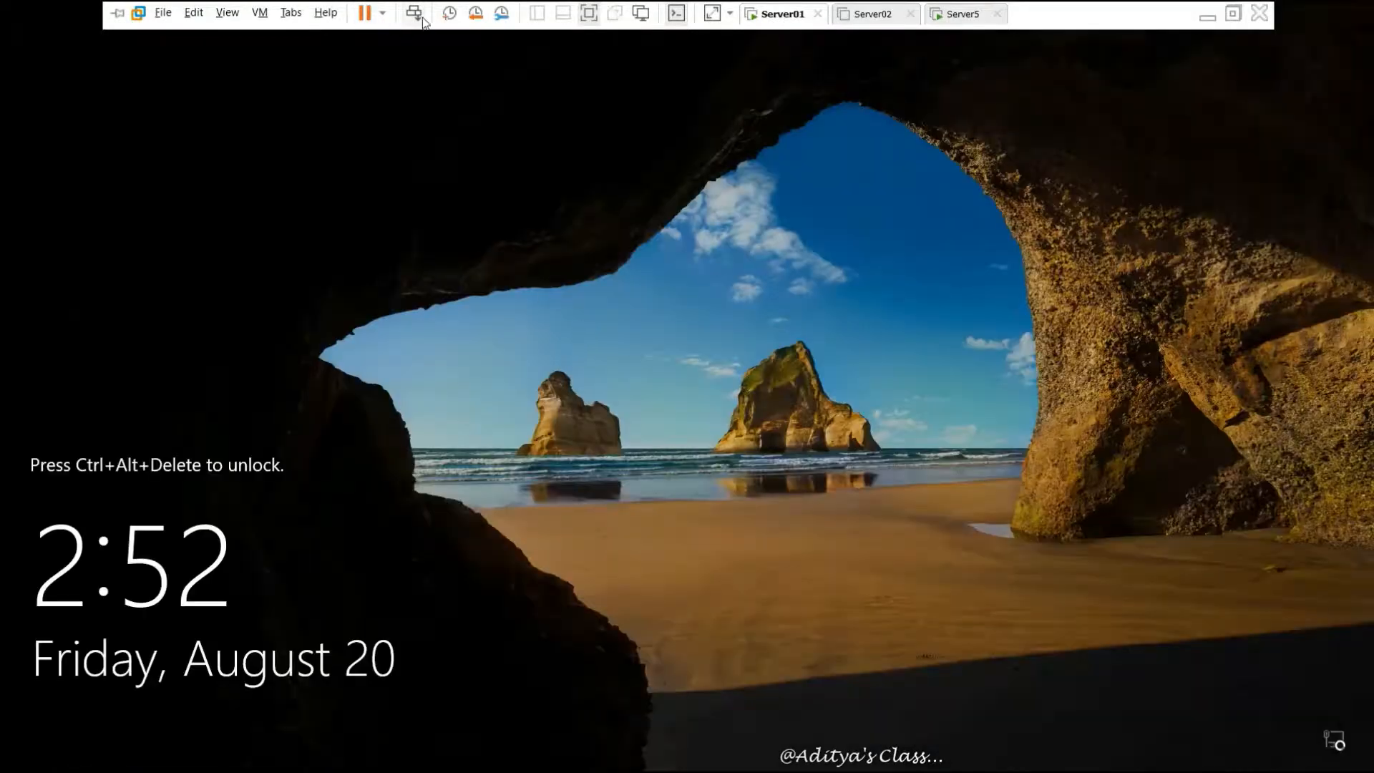
key(ctrl+alt+Insert)
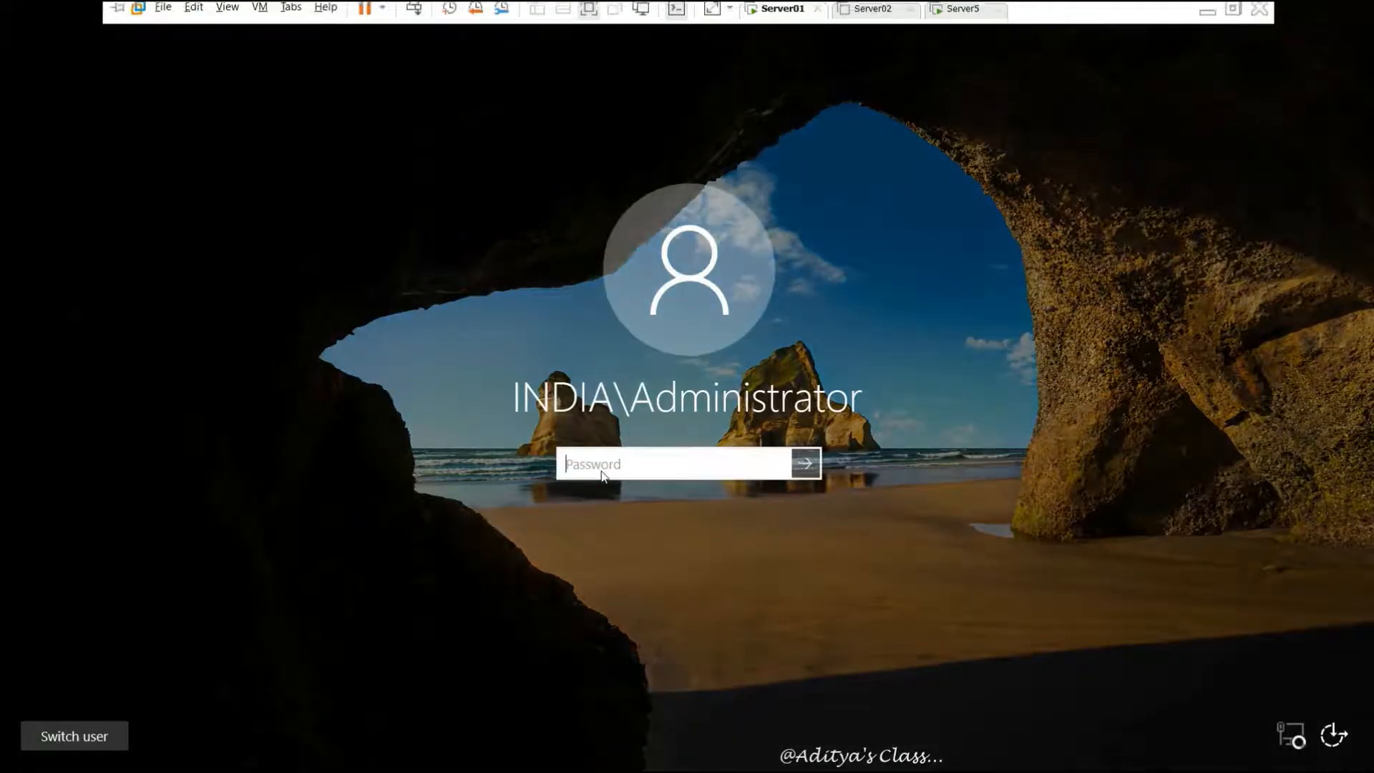
text(******)
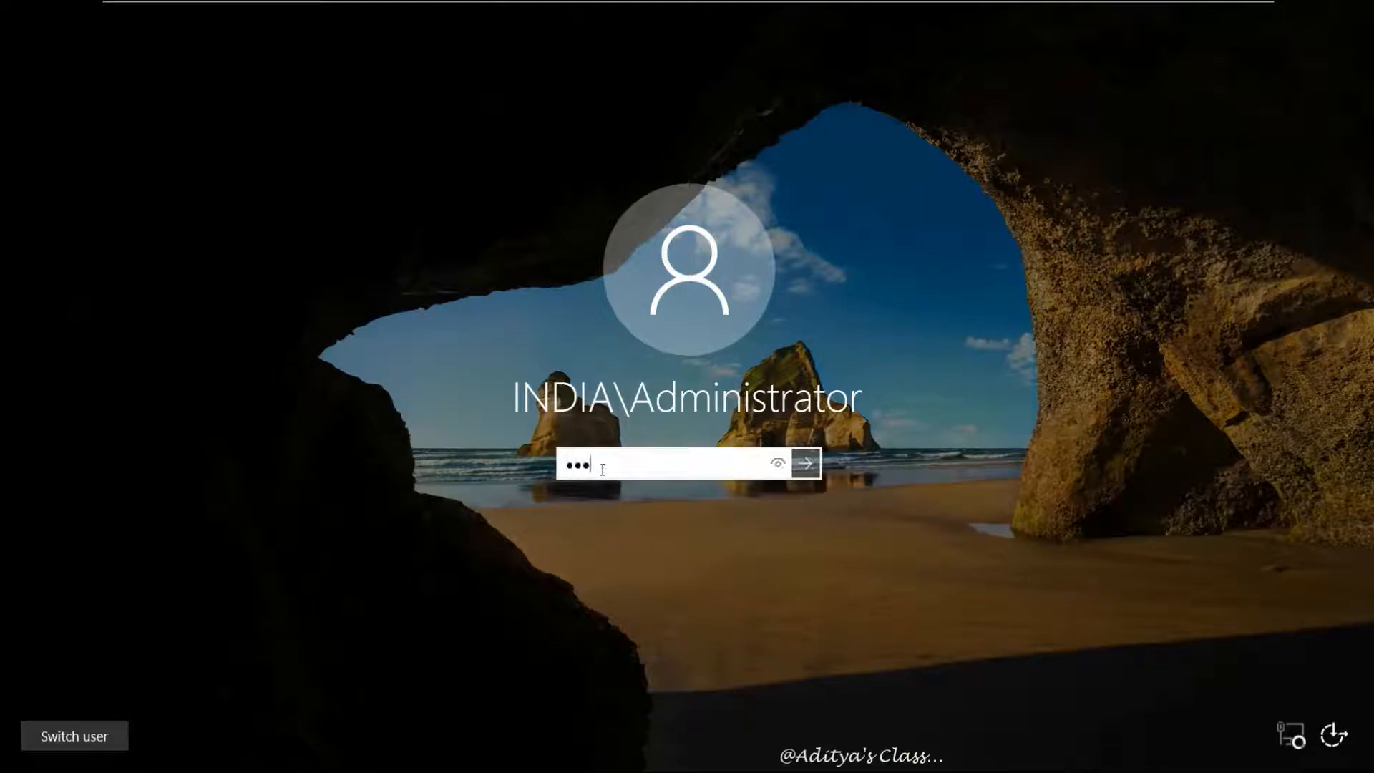
key(Return)
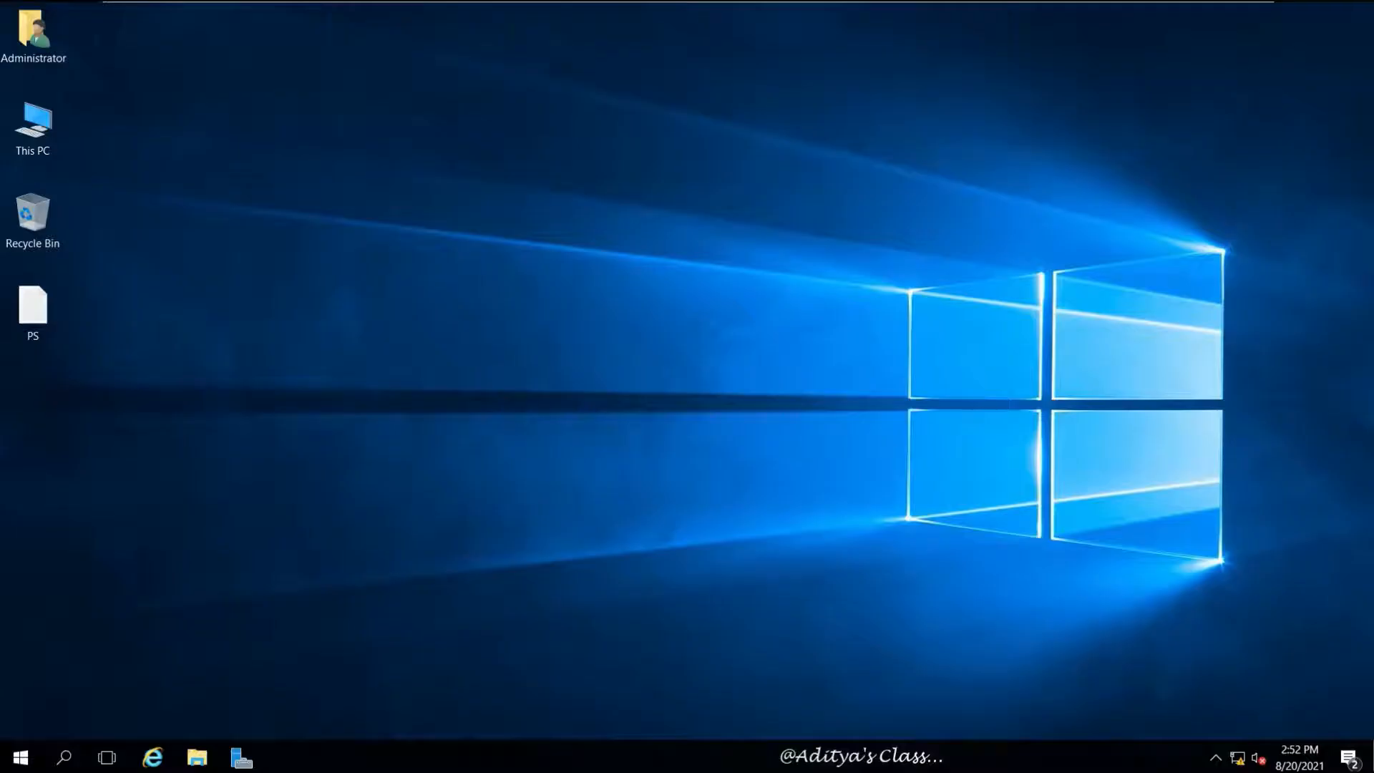
right_click(654, 308)
click(687, 367)
mouse_move(739, 5)
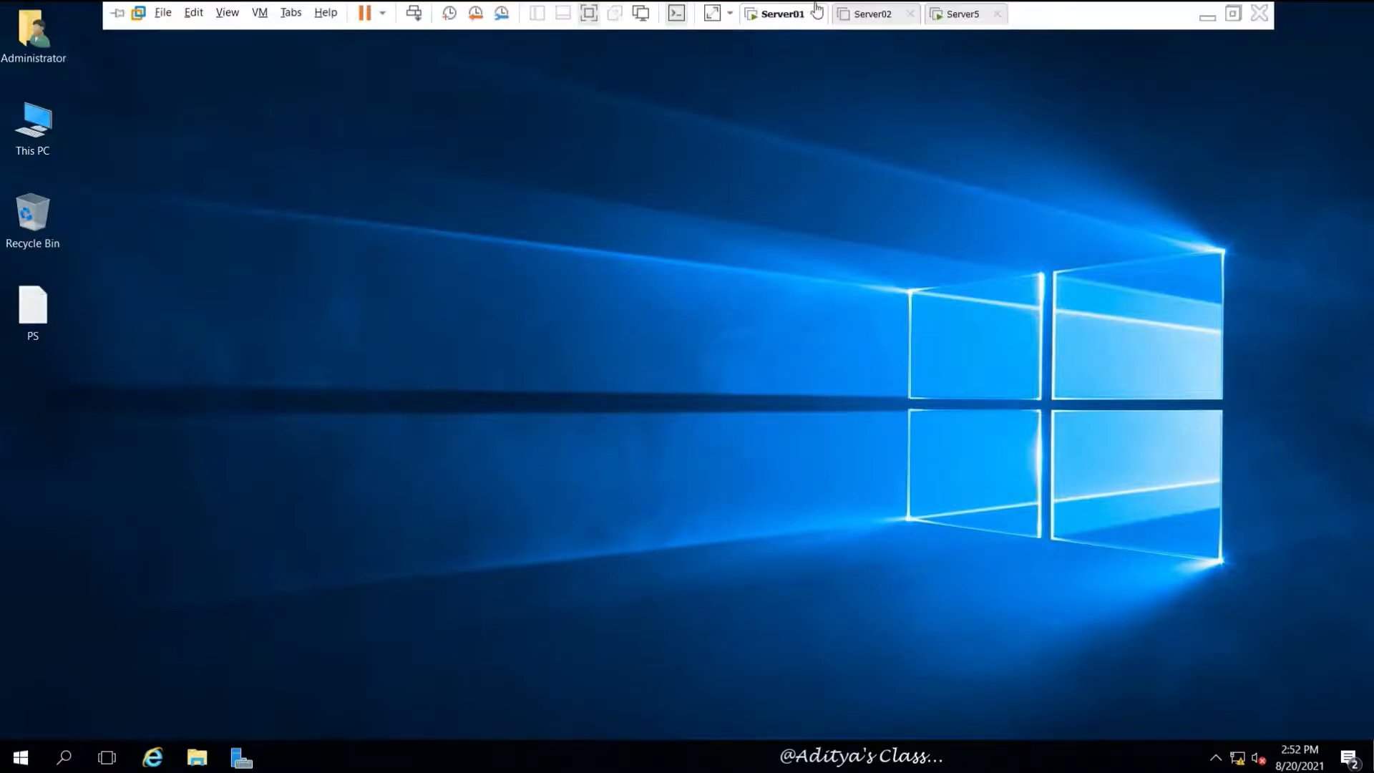
click(967, 15)
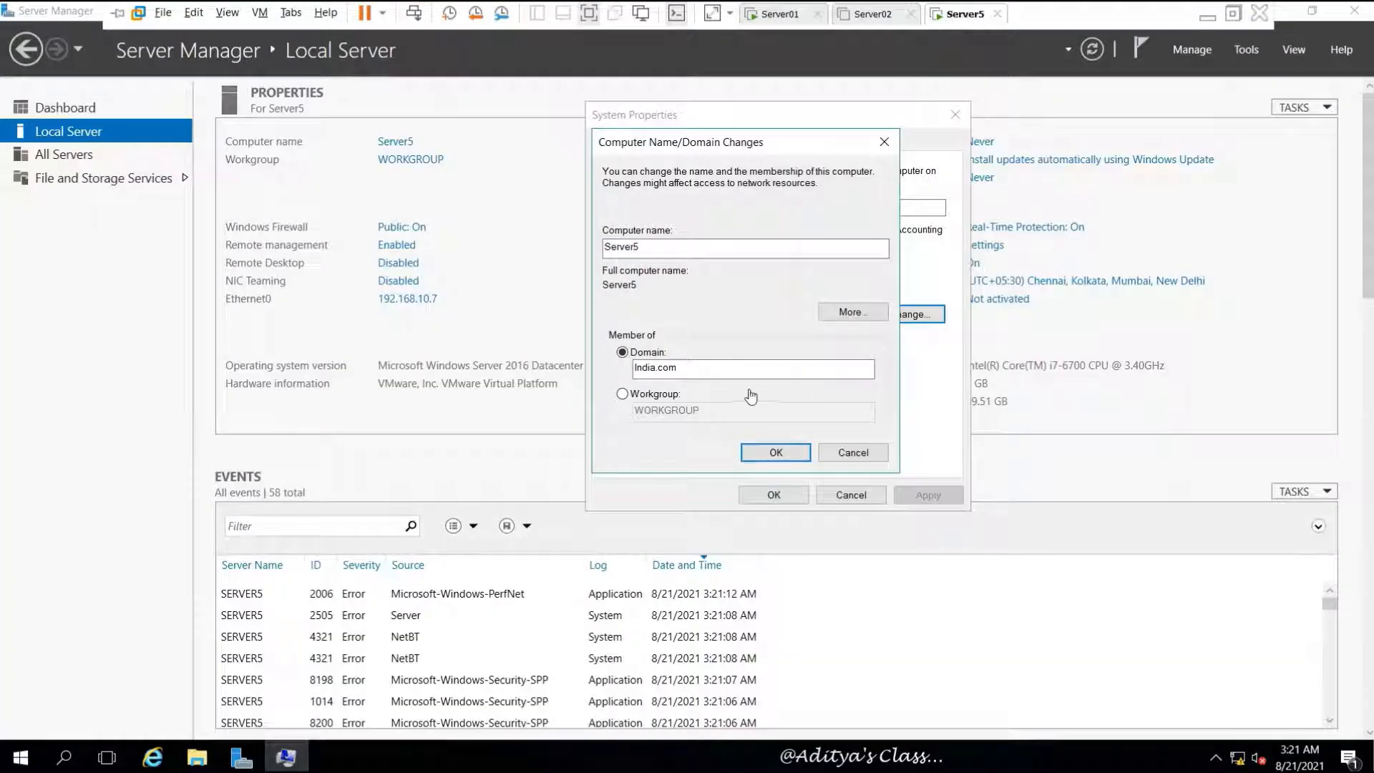
Resubmit the India.com join, accept the duplicate-name warning, and authenticate as the domain Administrator
click(776, 452)
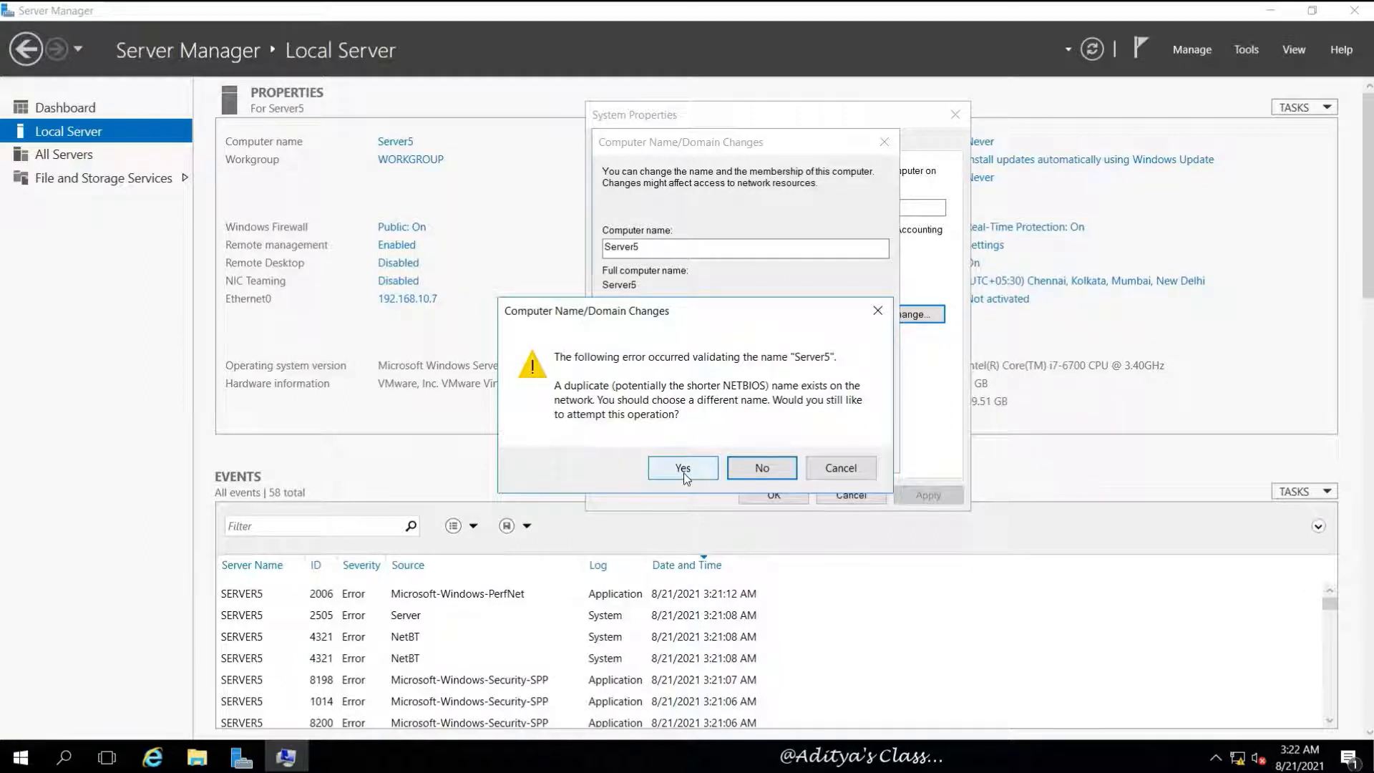
click(682, 469)
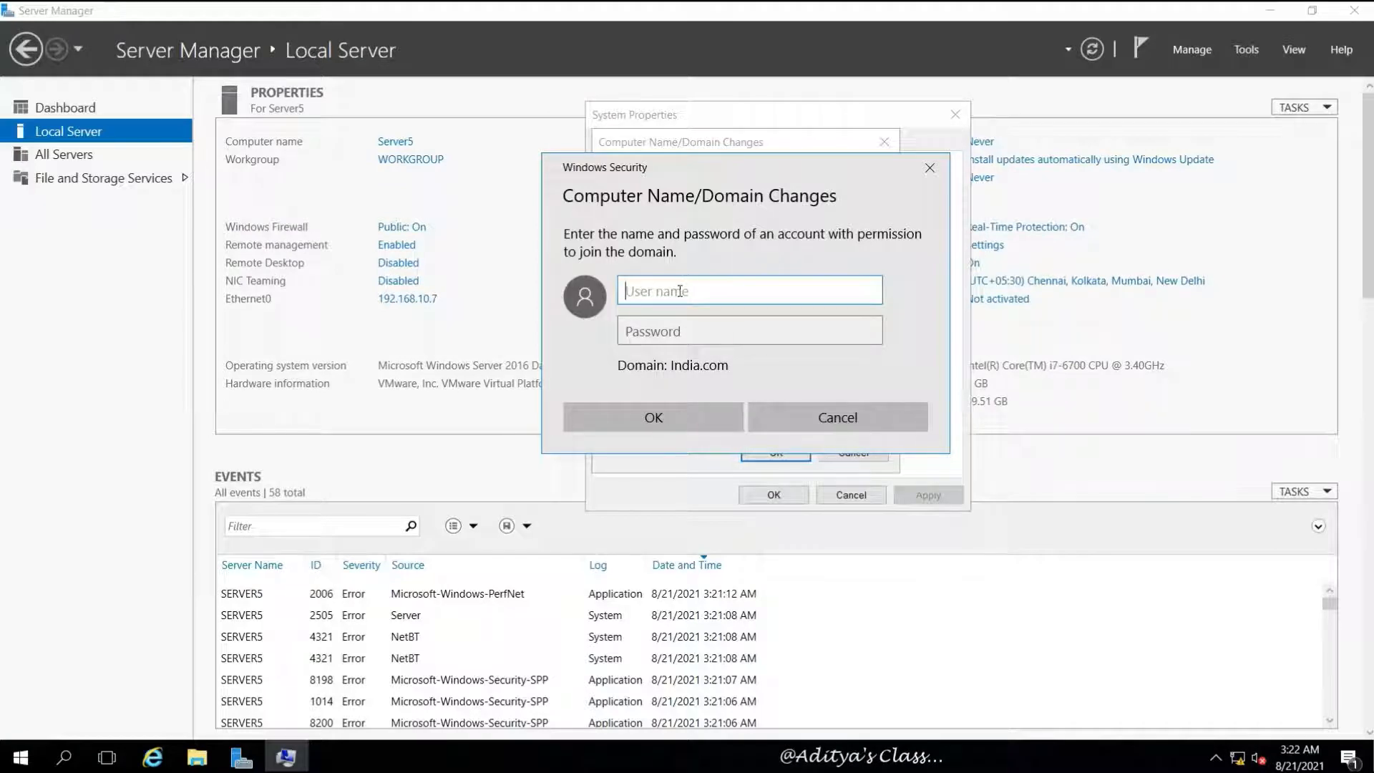
text(I)
key(BackSpace)
text(Administrator)
key(Tab)
text(•••)
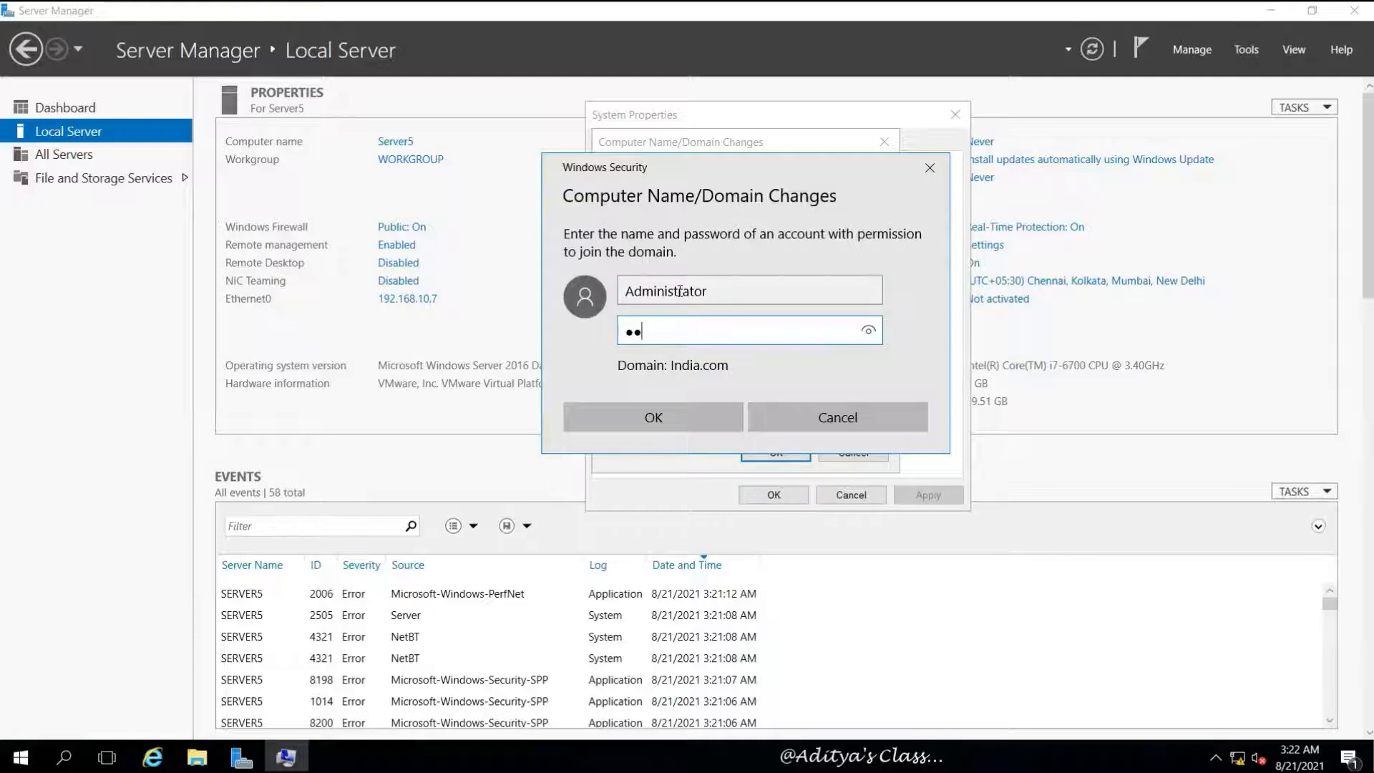
text(••••)
key(Return)
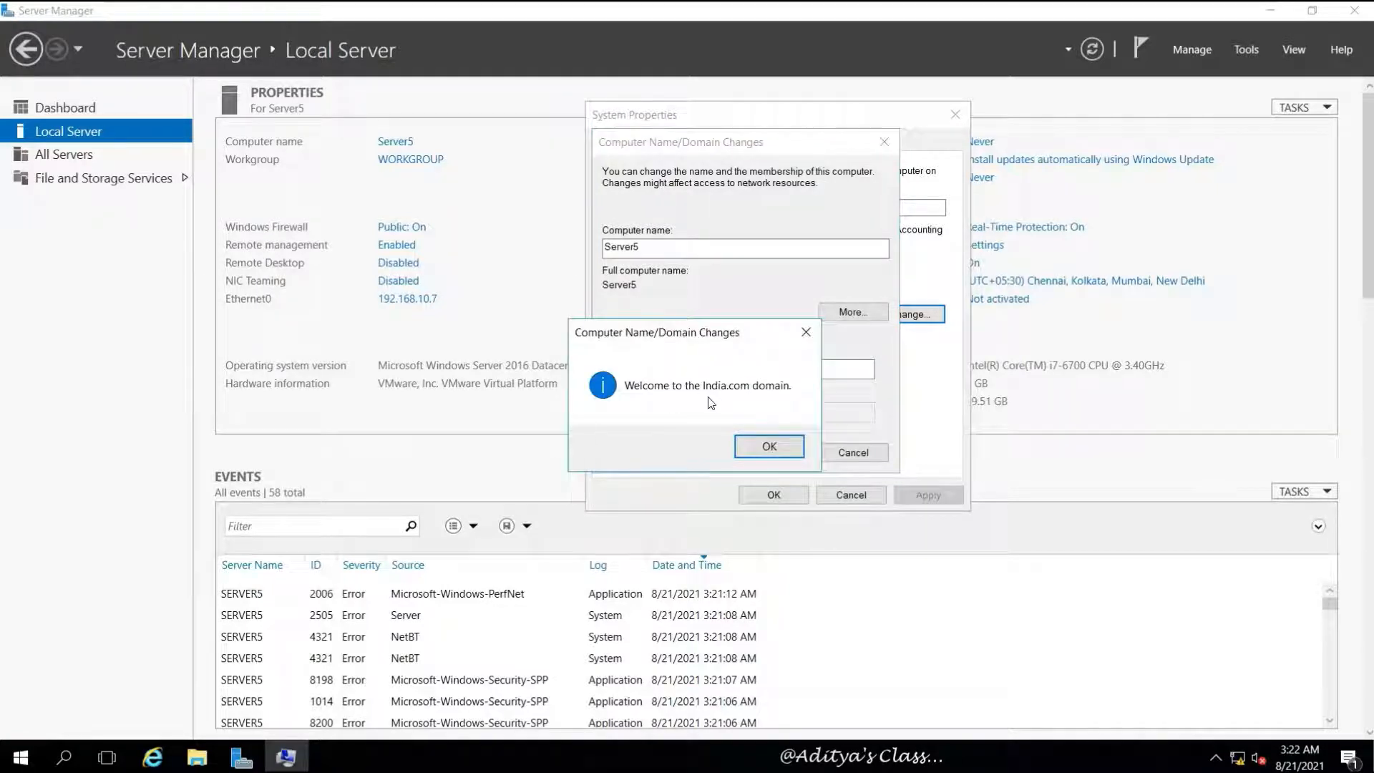
Acknowledge the India.com welcome and restart-required notices and close System Properties
click(768, 444)
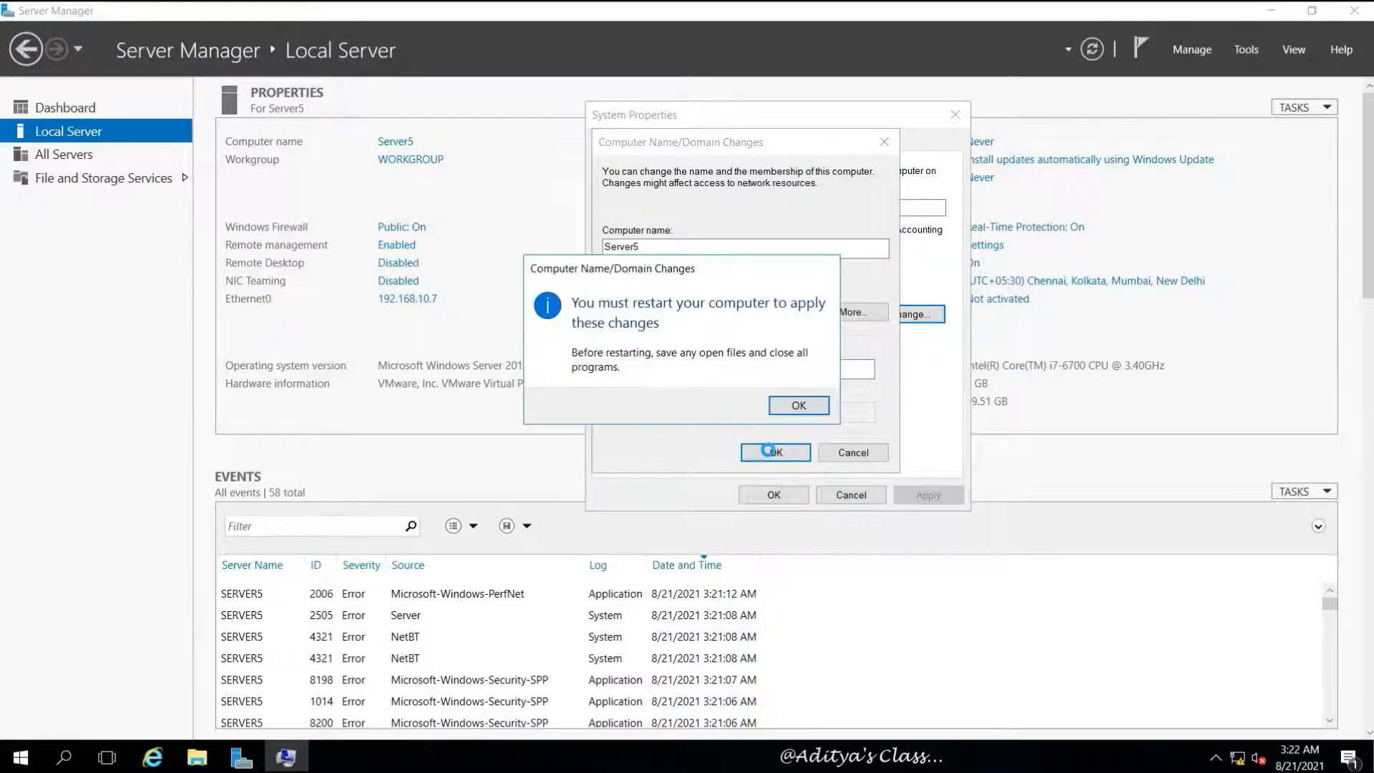
click(800, 406)
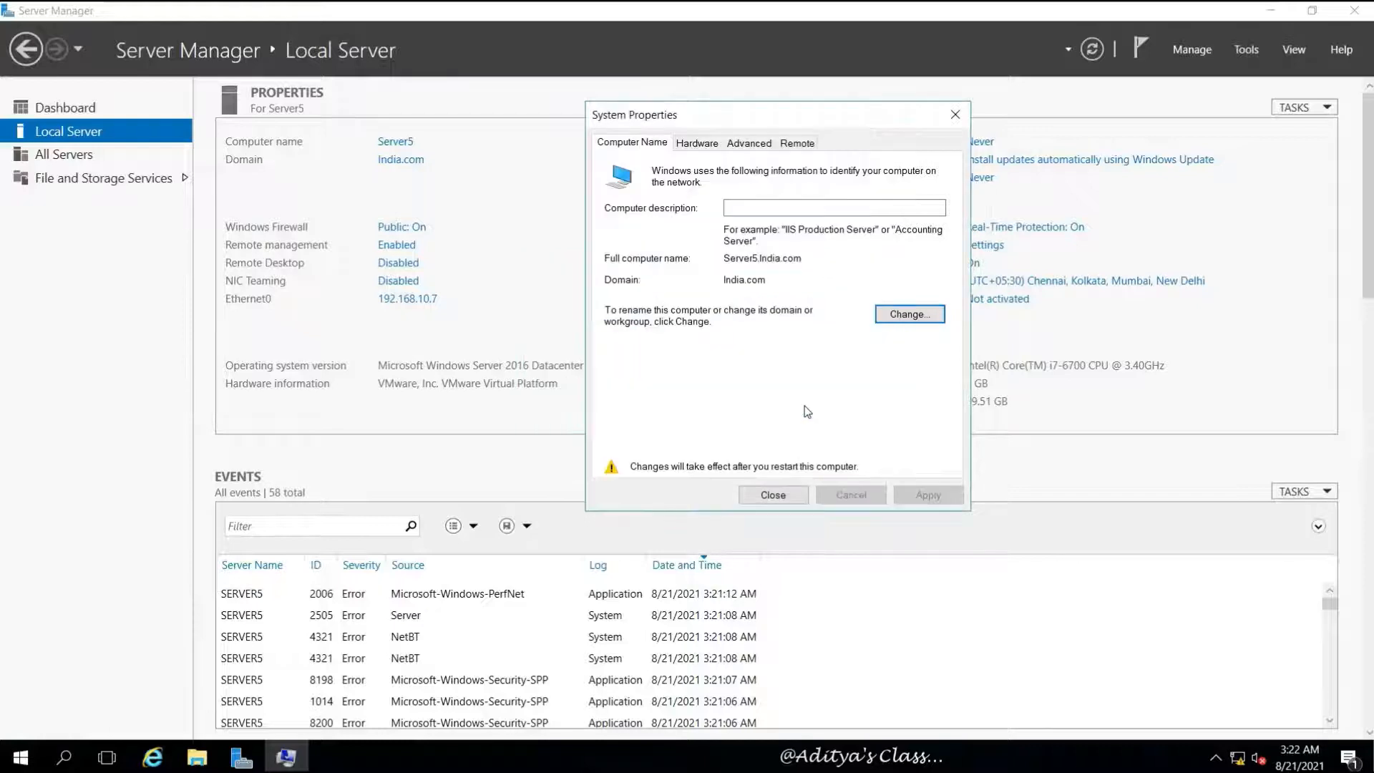
click(758, 495)
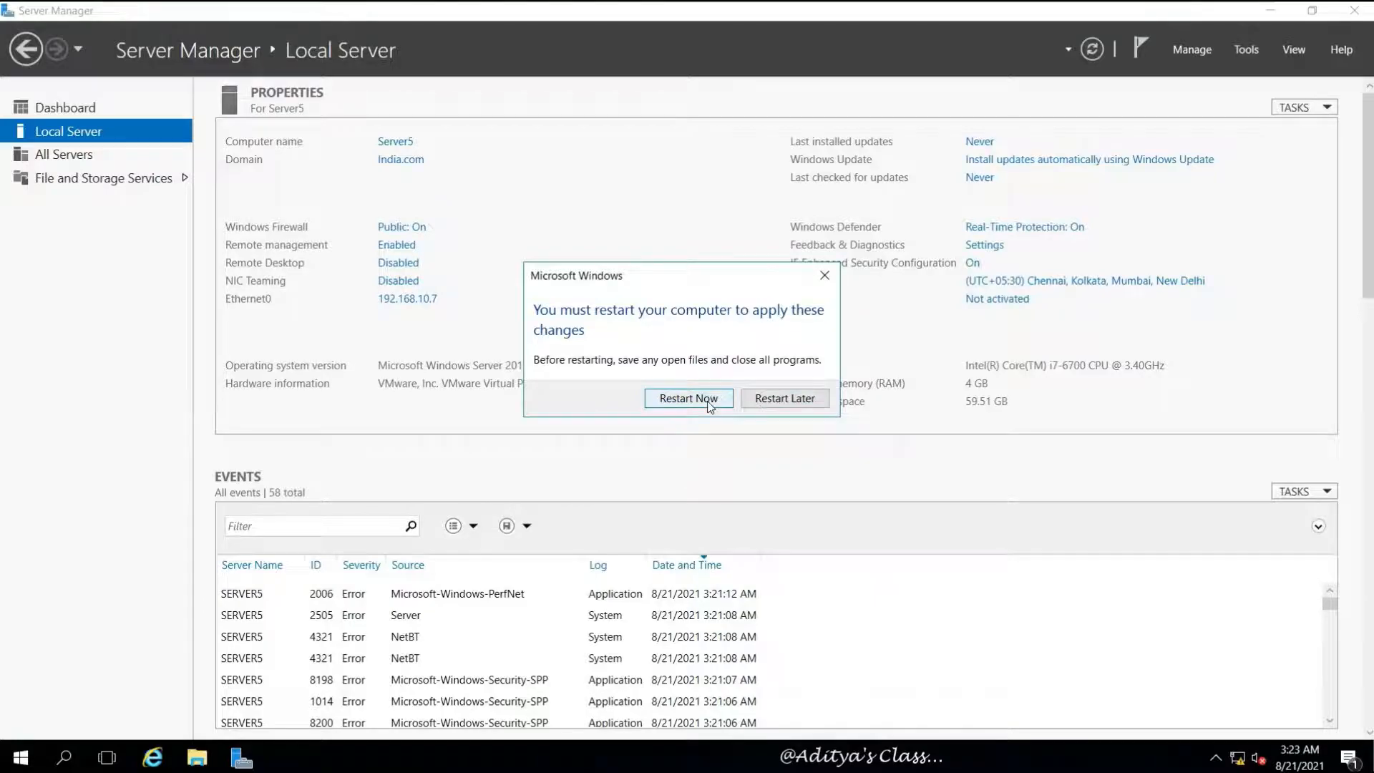
Restart Server5 and sign in as India\Administrator through Other user with the account password
click(688, 398)
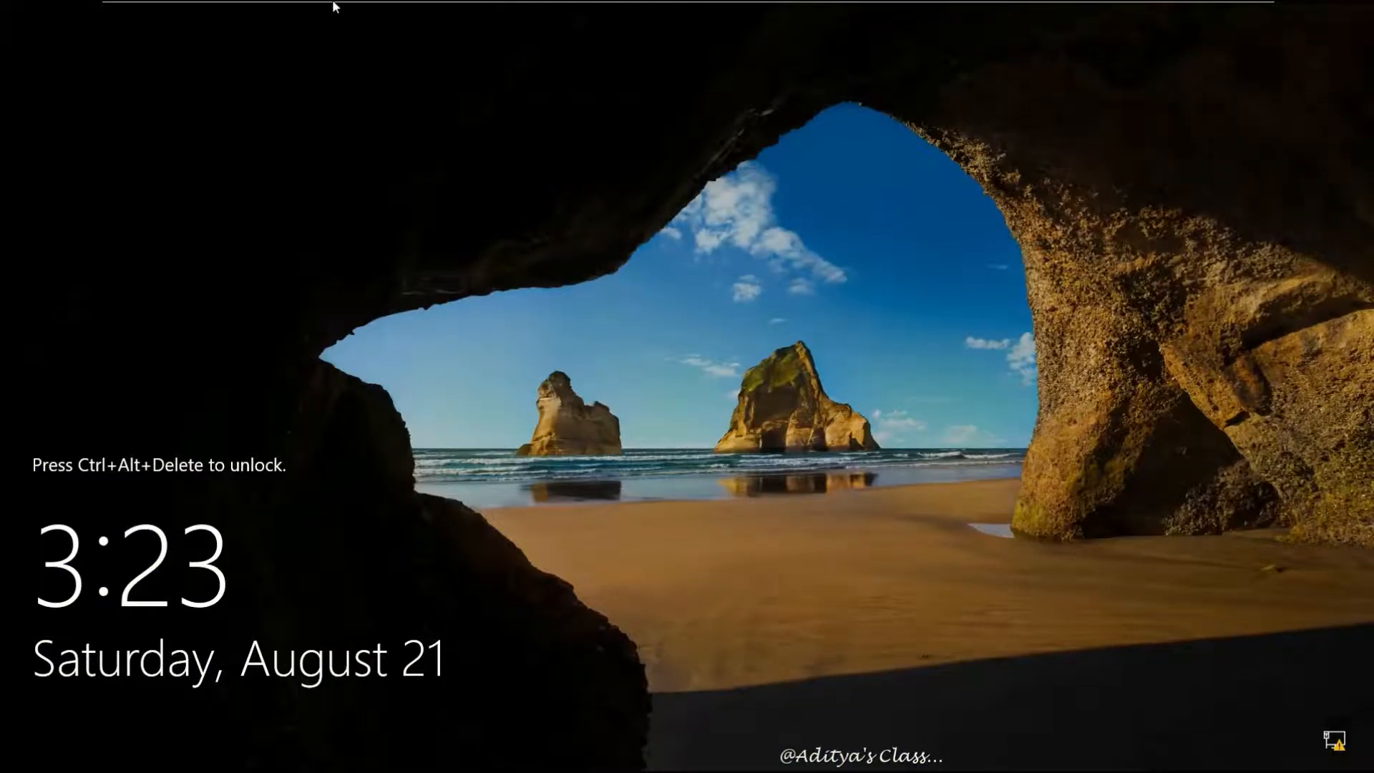
click(423, 15)
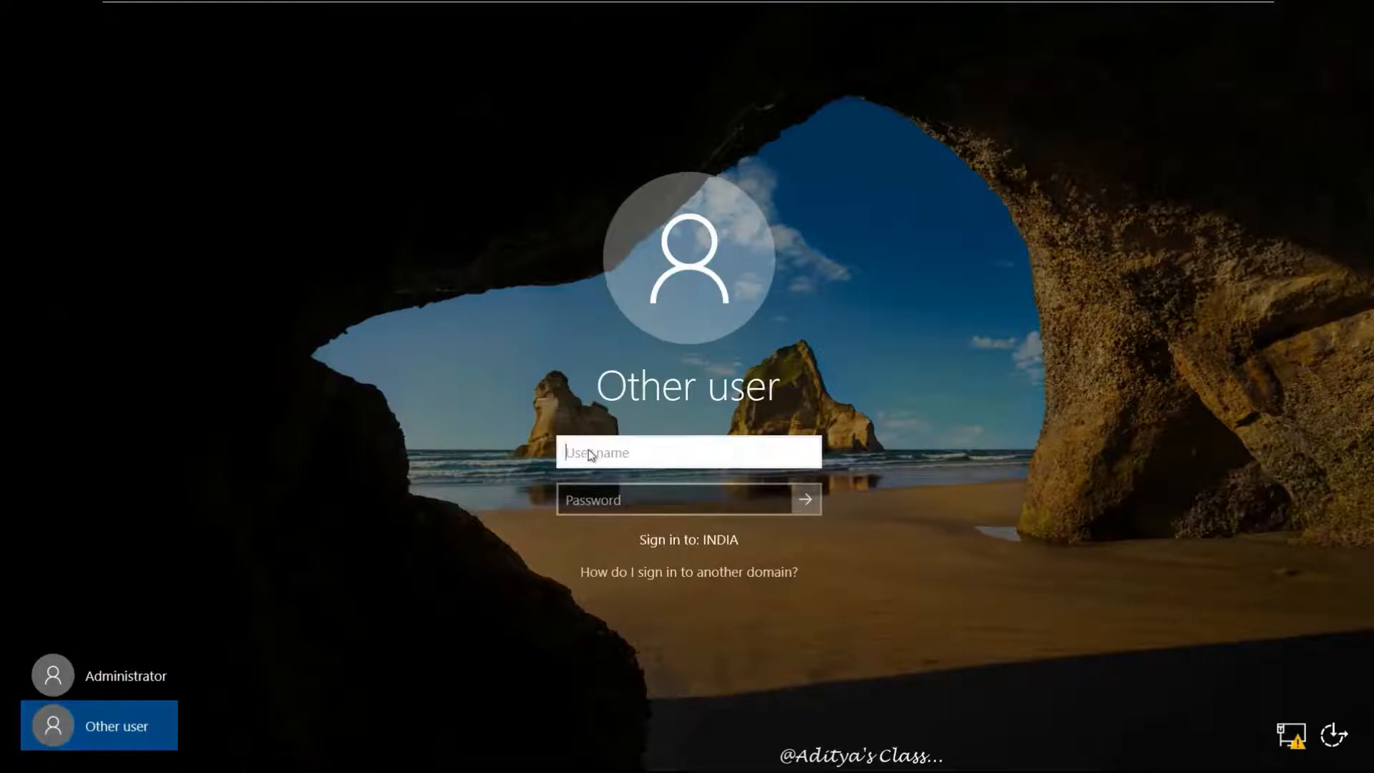
click(588, 452)
text(India\Administra)
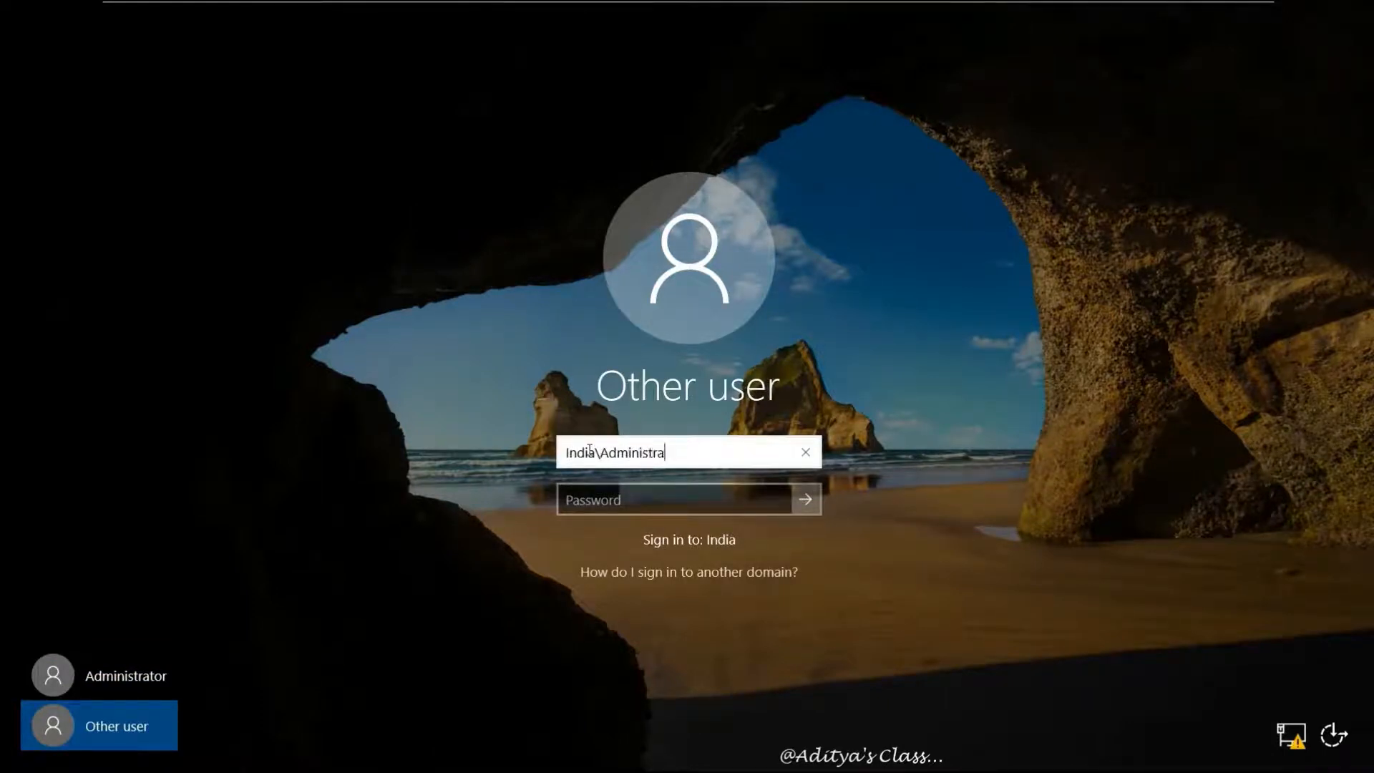
text(tor)
key(Tab)
text(Passw)
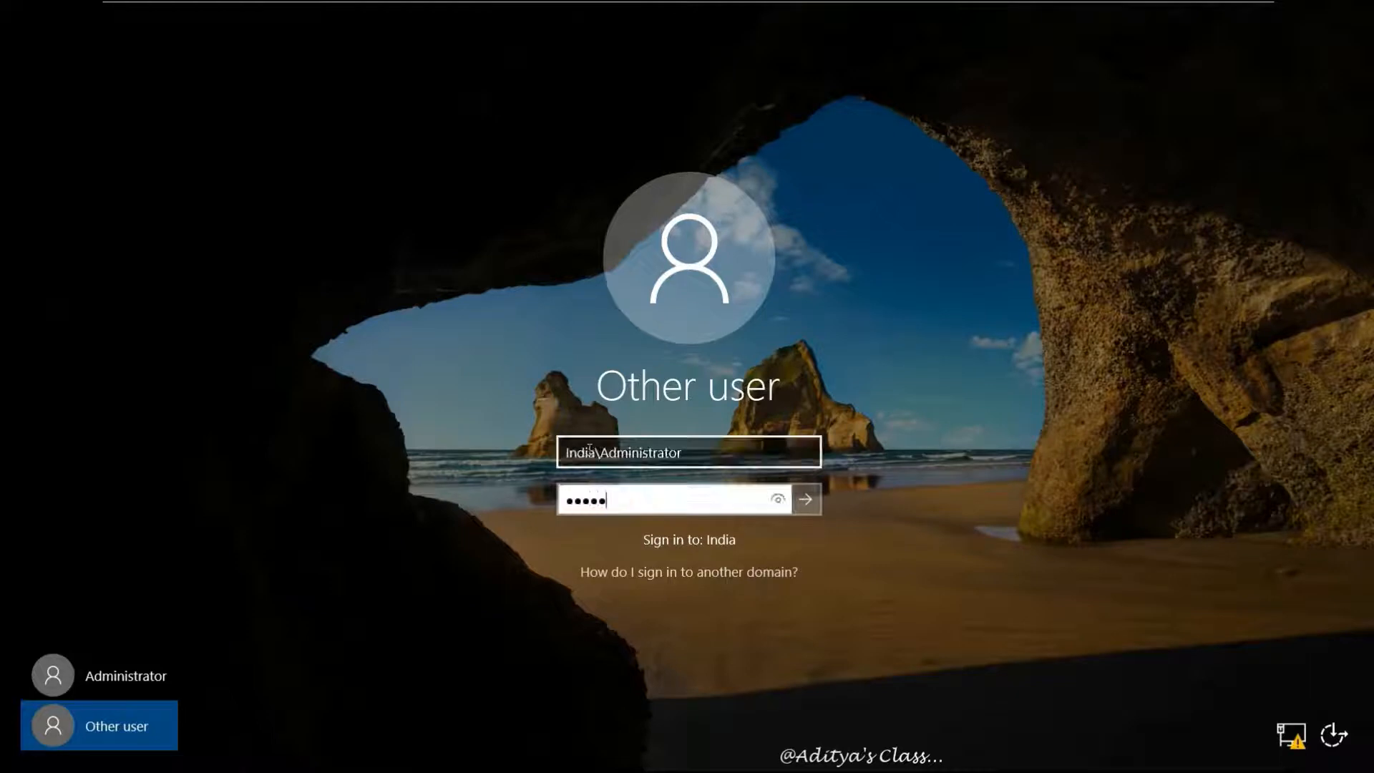
text(ord)
click(784, 503)
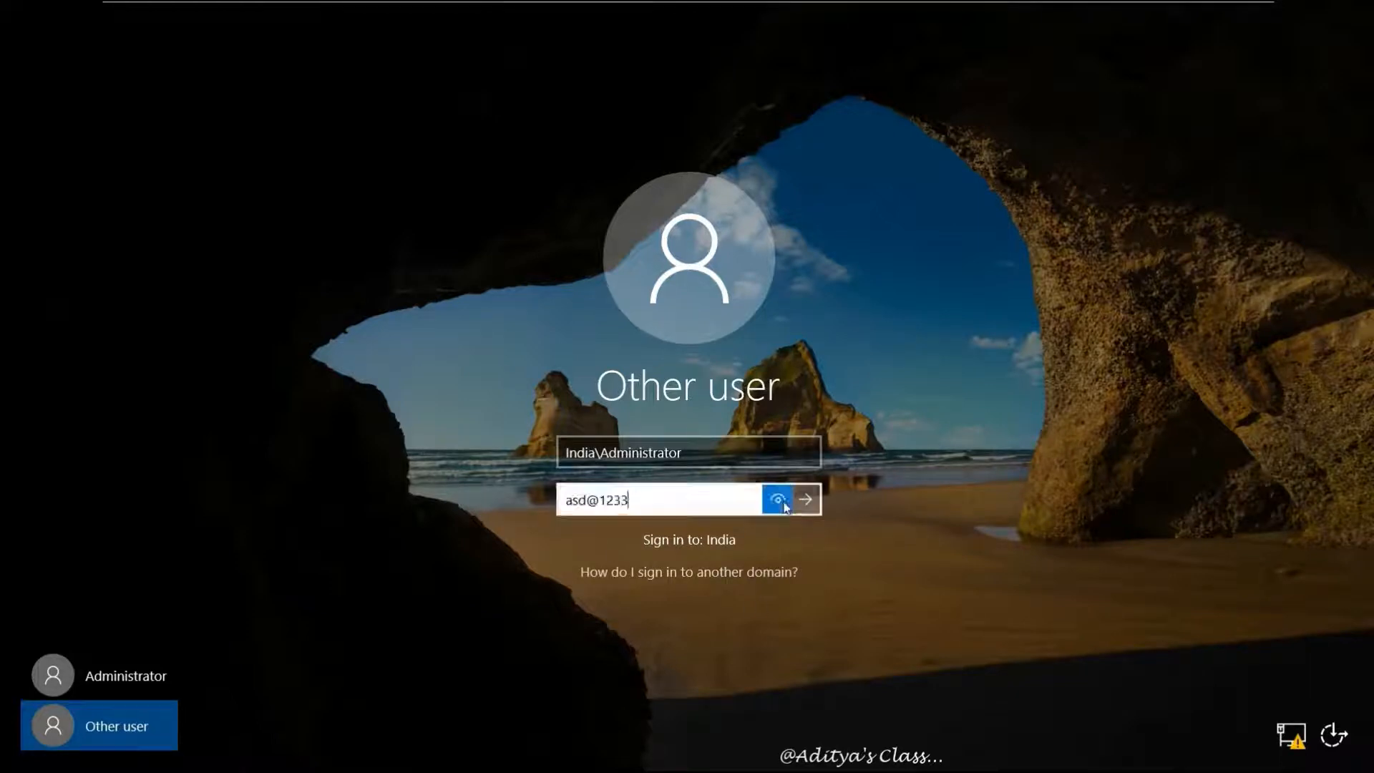
click(814, 504)
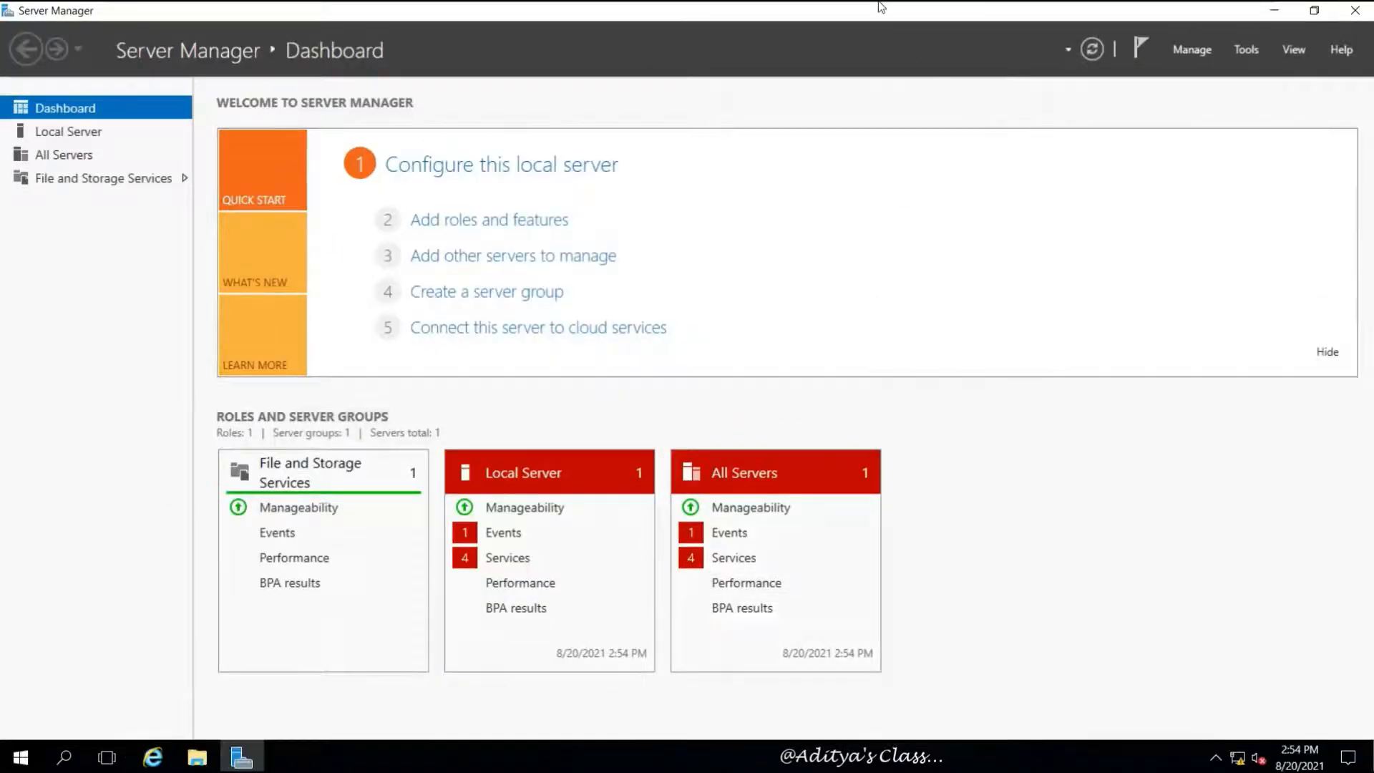
On Server01, create the MyServers server group containing Server01.India.com
mouse_move(884, 6)
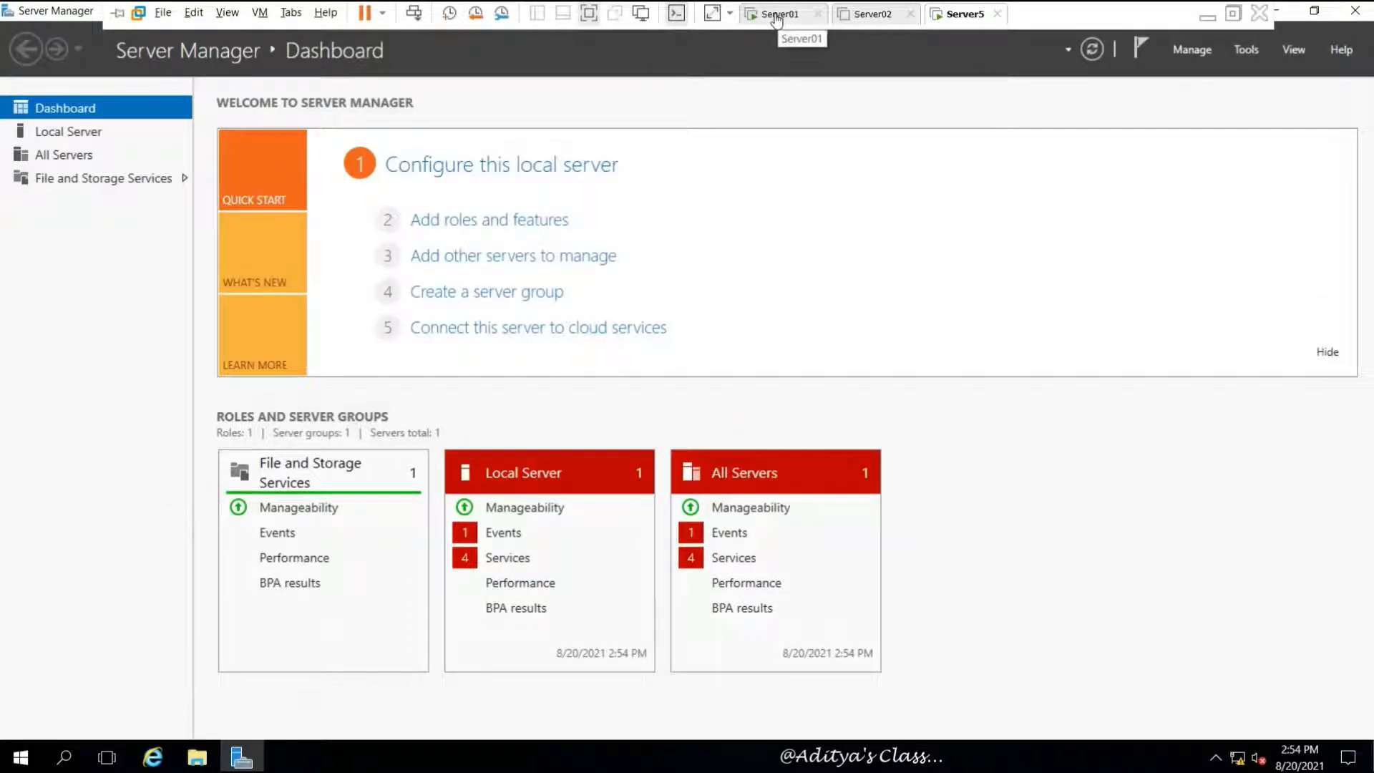
click(779, 15)
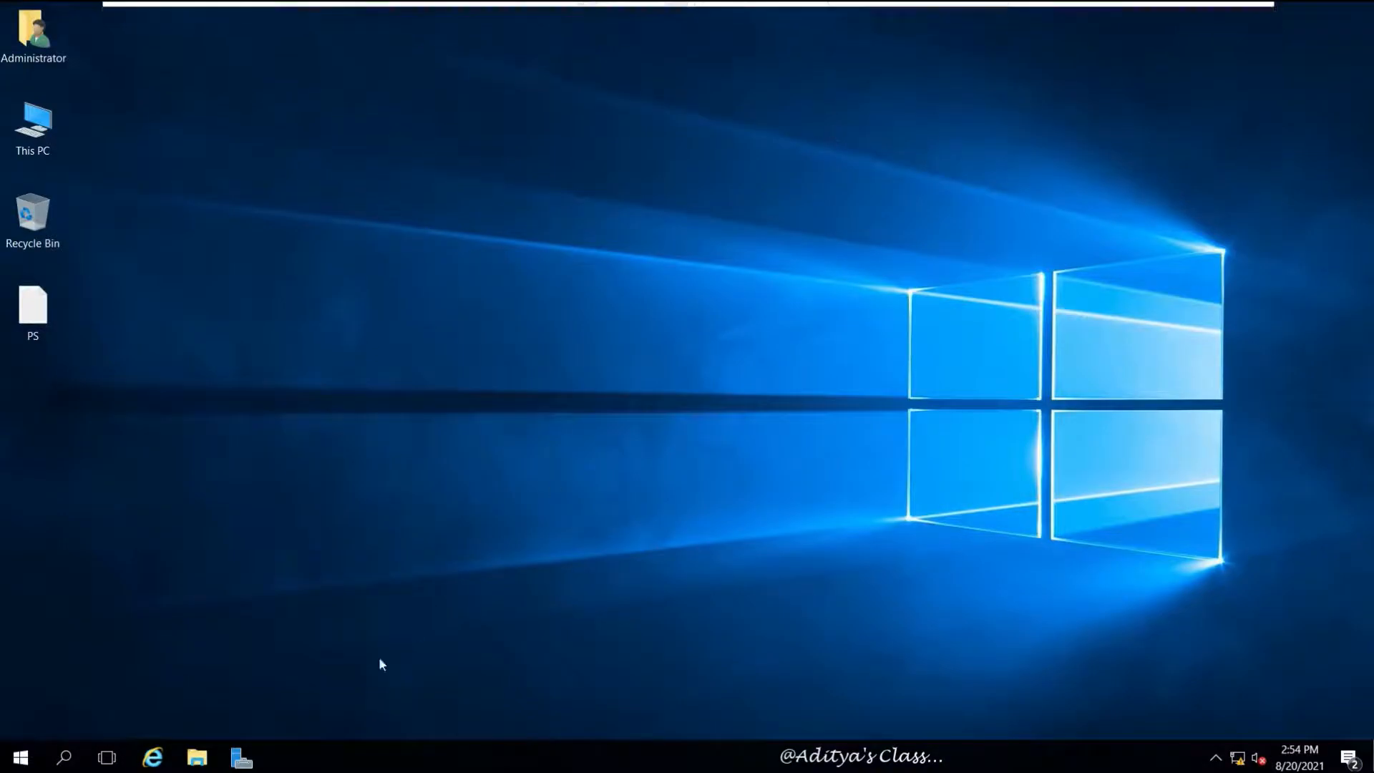
click(243, 759)
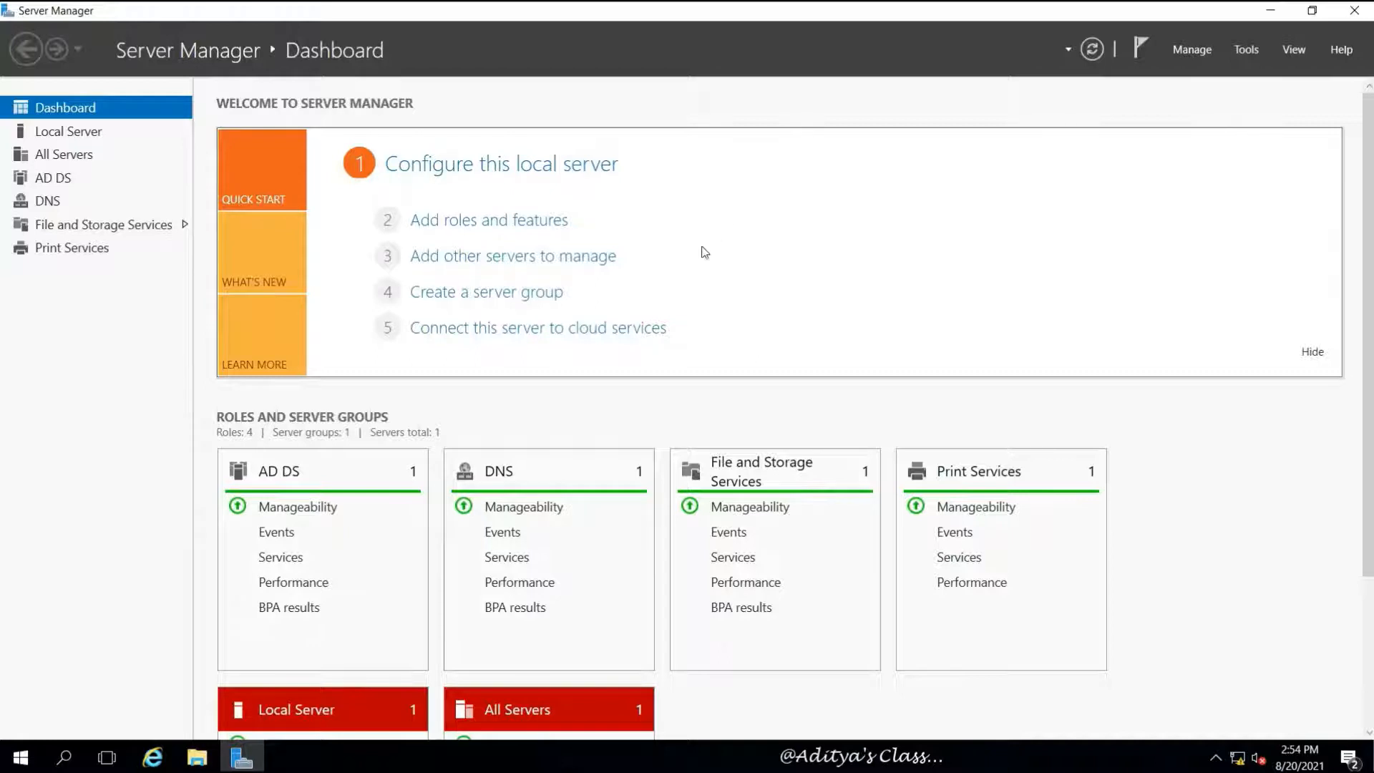
click(494, 293)
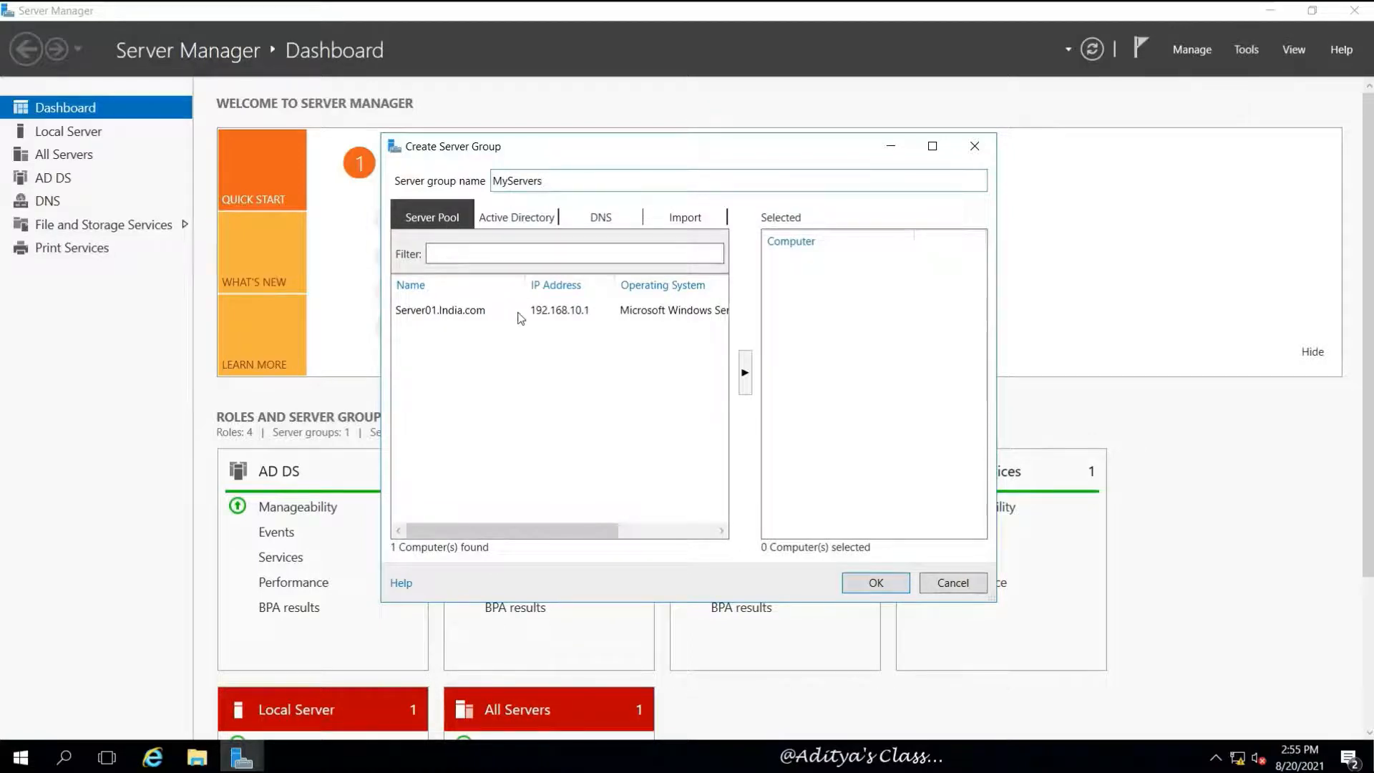
click(453, 312)
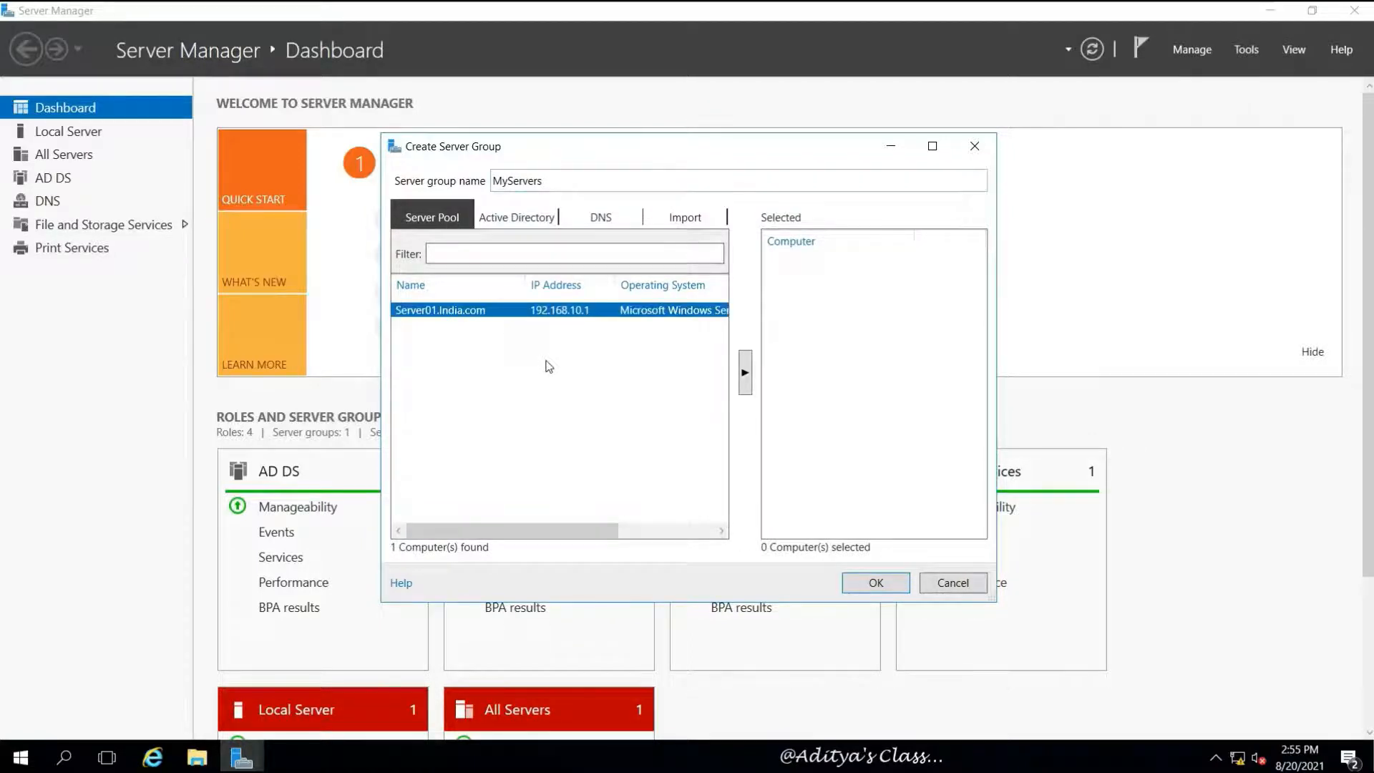
click(745, 375)
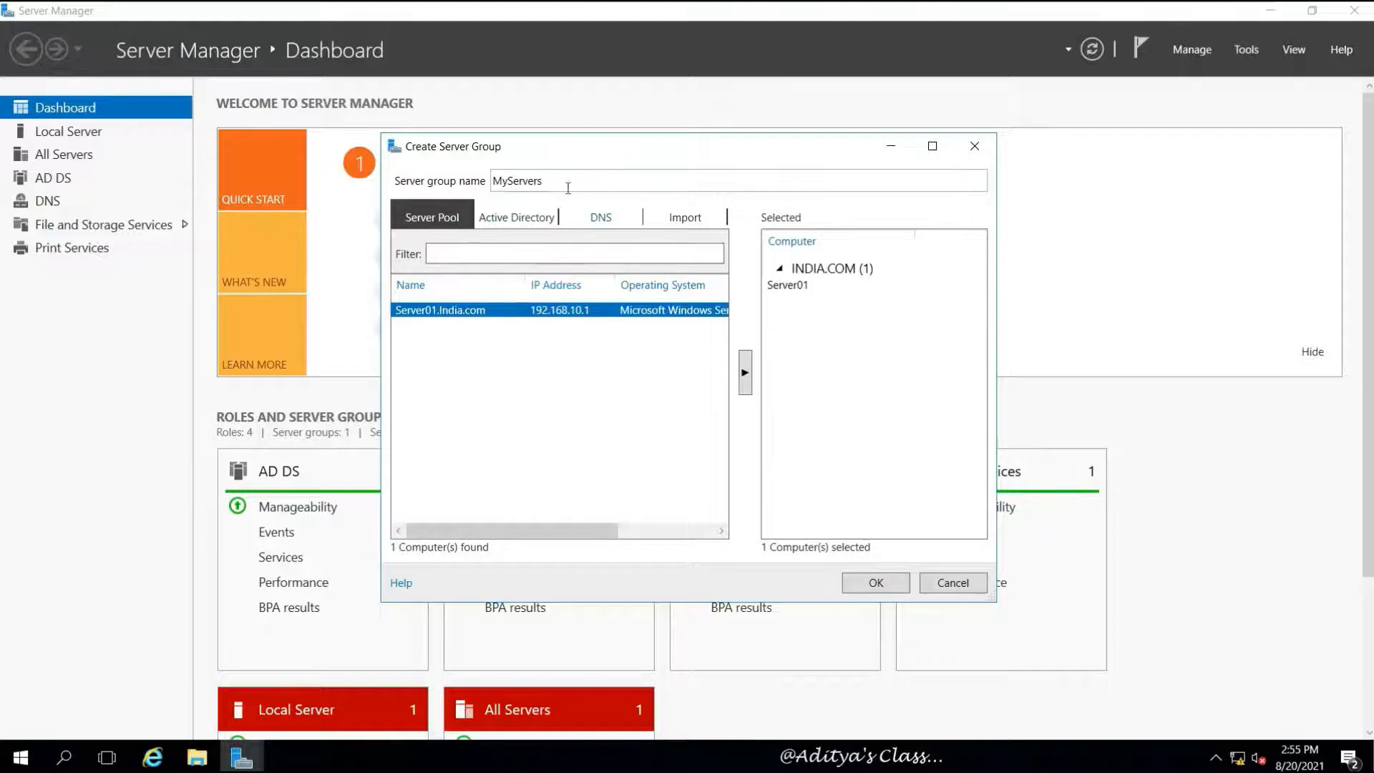
click(890, 582)
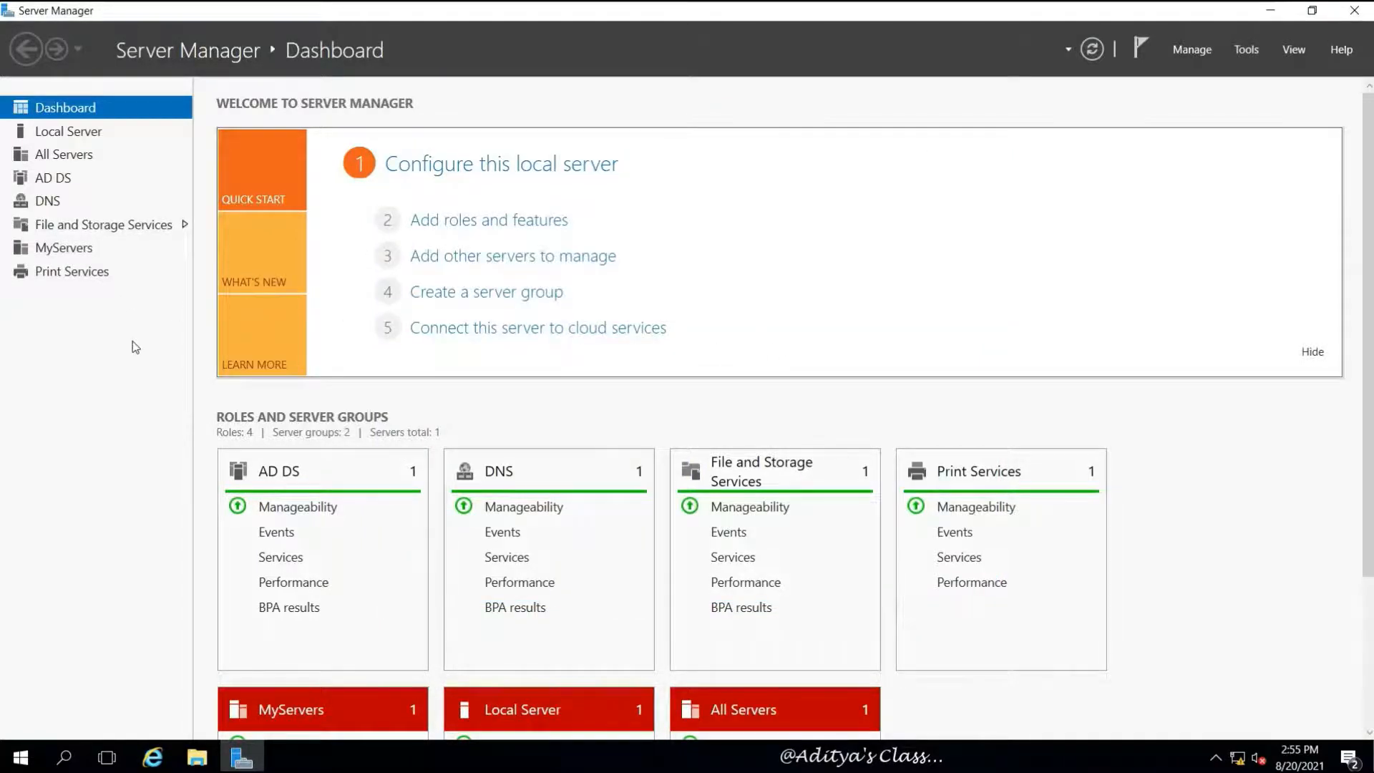
Check All Servers and the Dashboard on Server01, then bring up the Server02 VM to boot it
click(85, 155)
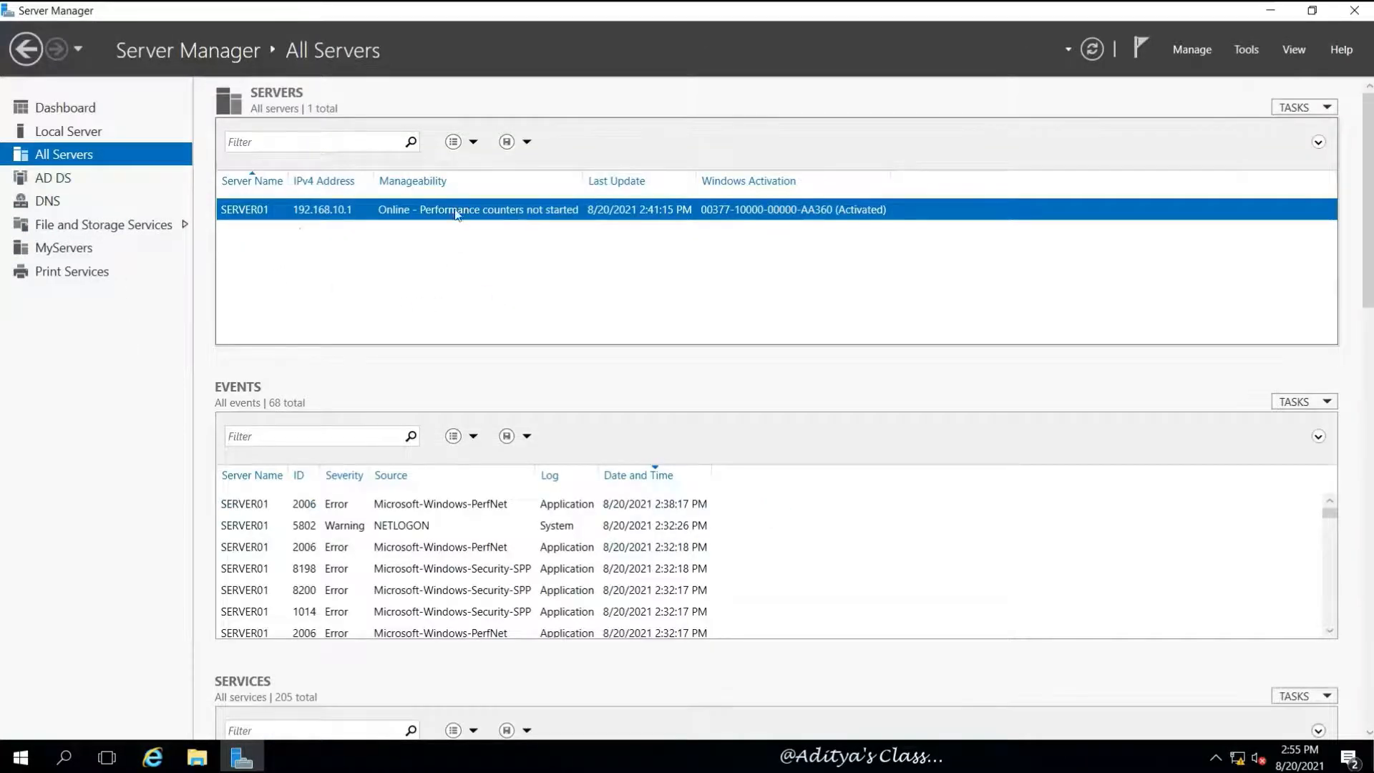
click(78, 111)
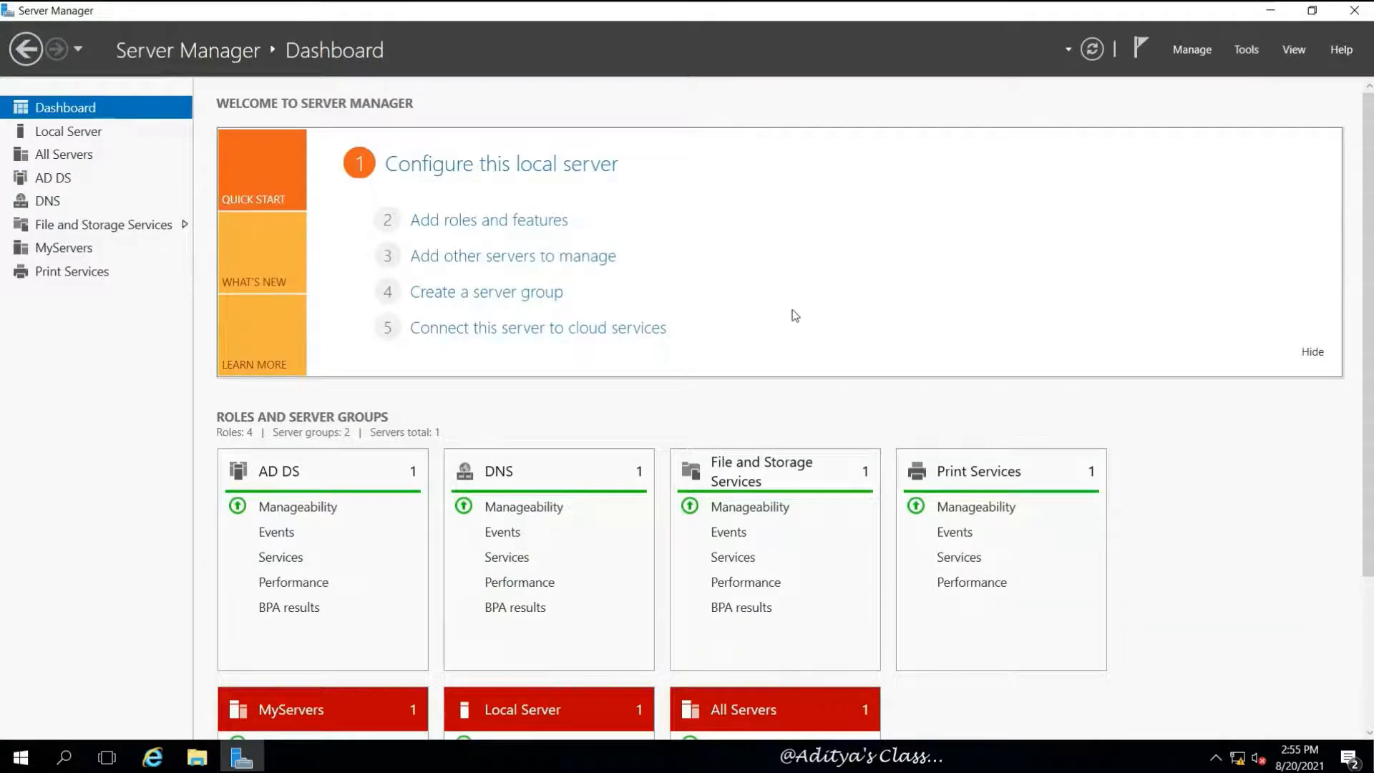
scroll(523, 401, down, 3)
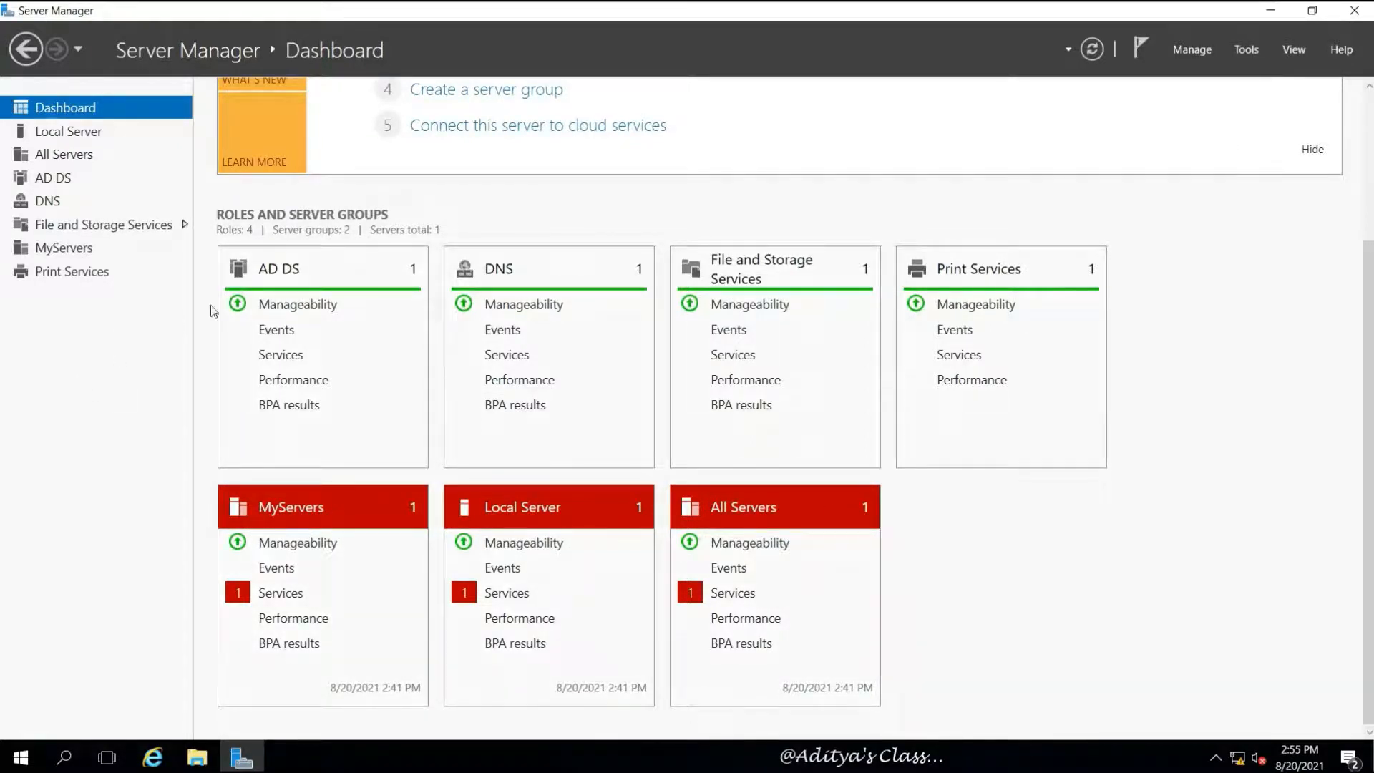
scroll(1288, 345, up, 3)
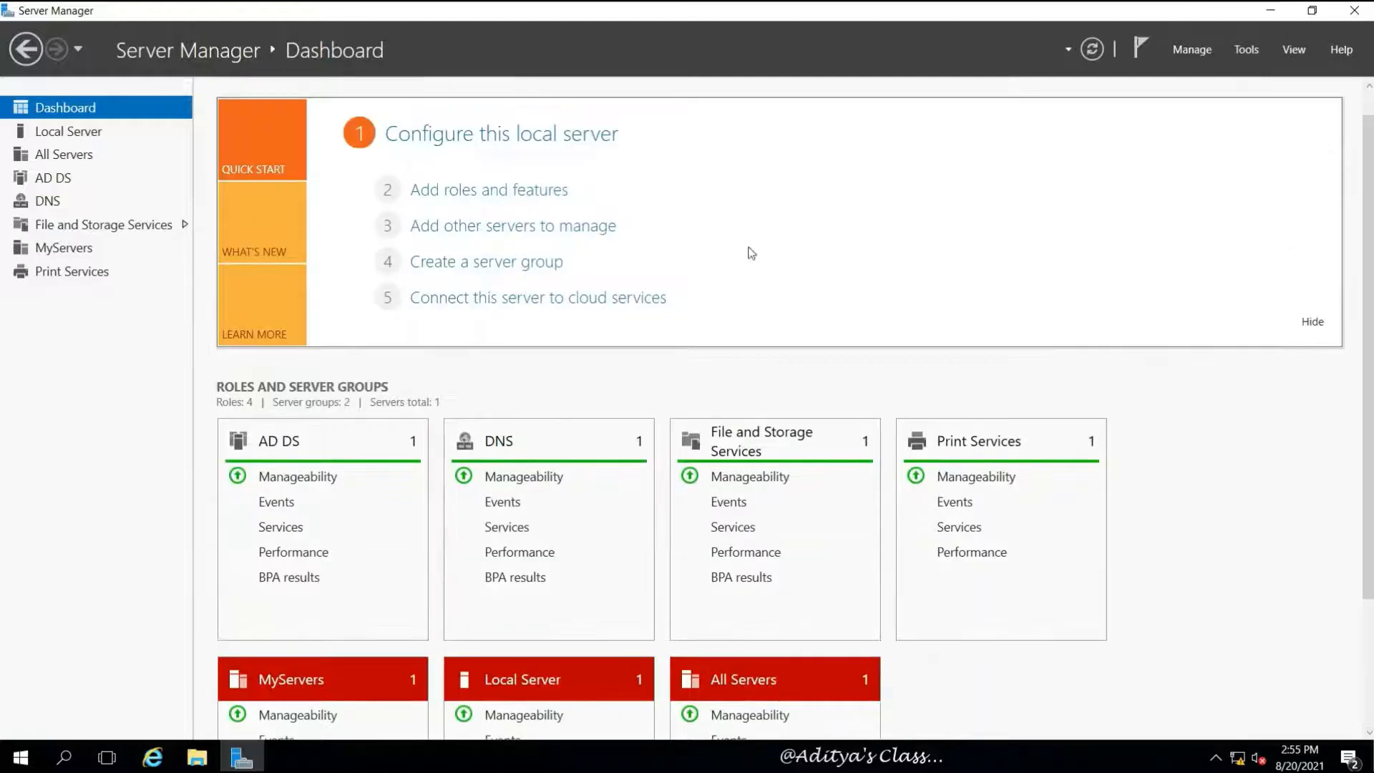
mouse_move(769, 7)
click(866, 13)
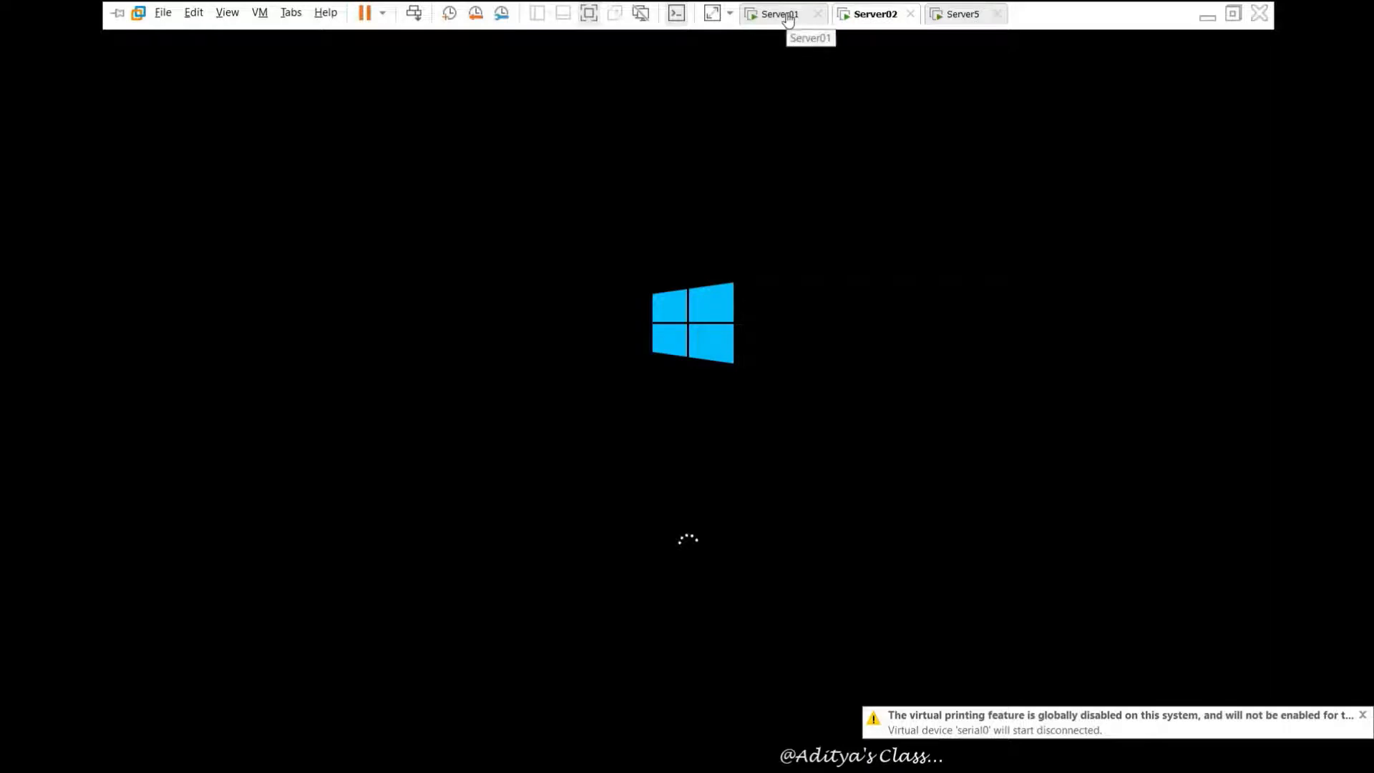
On Server01, open Add Servers and search the India domain for computers
click(782, 15)
scroll(429, 200, down, 1)
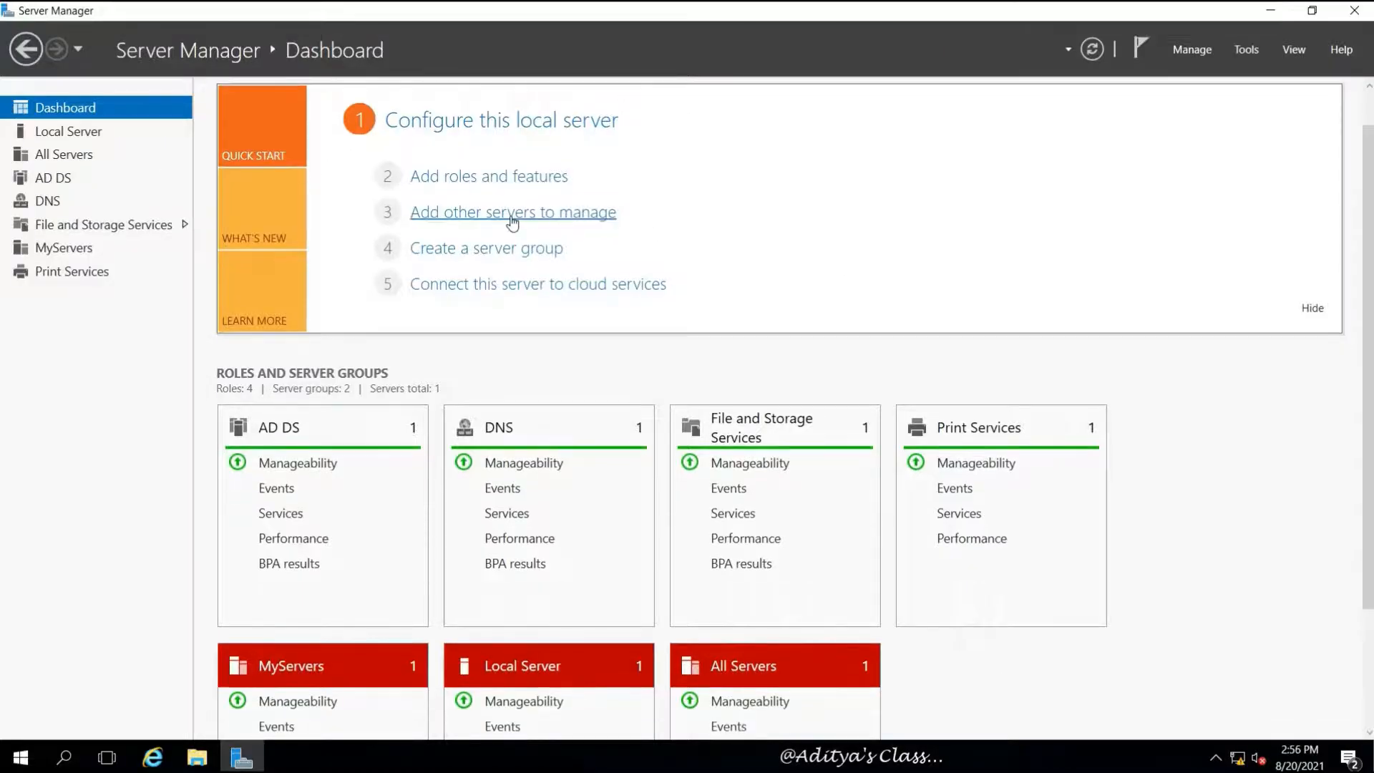
click(592, 215)
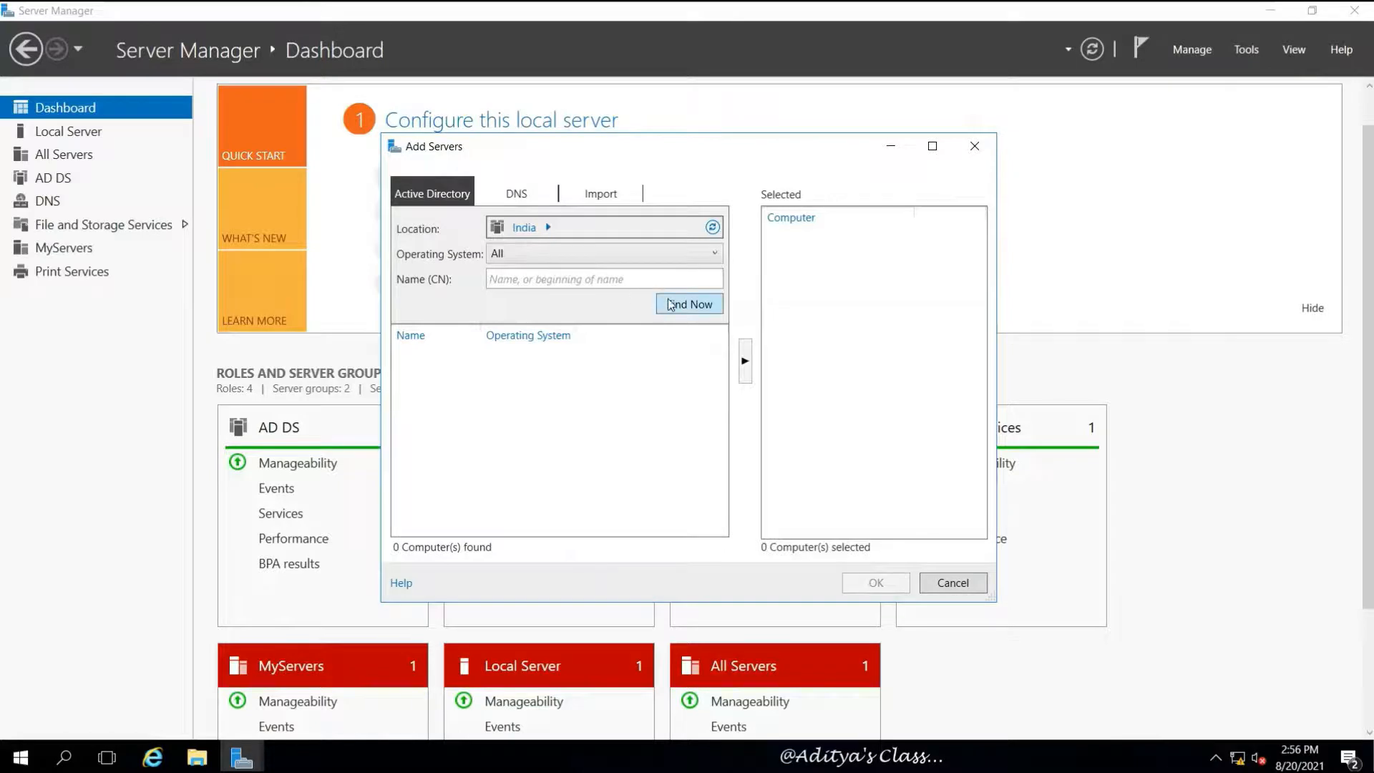
click(671, 305)
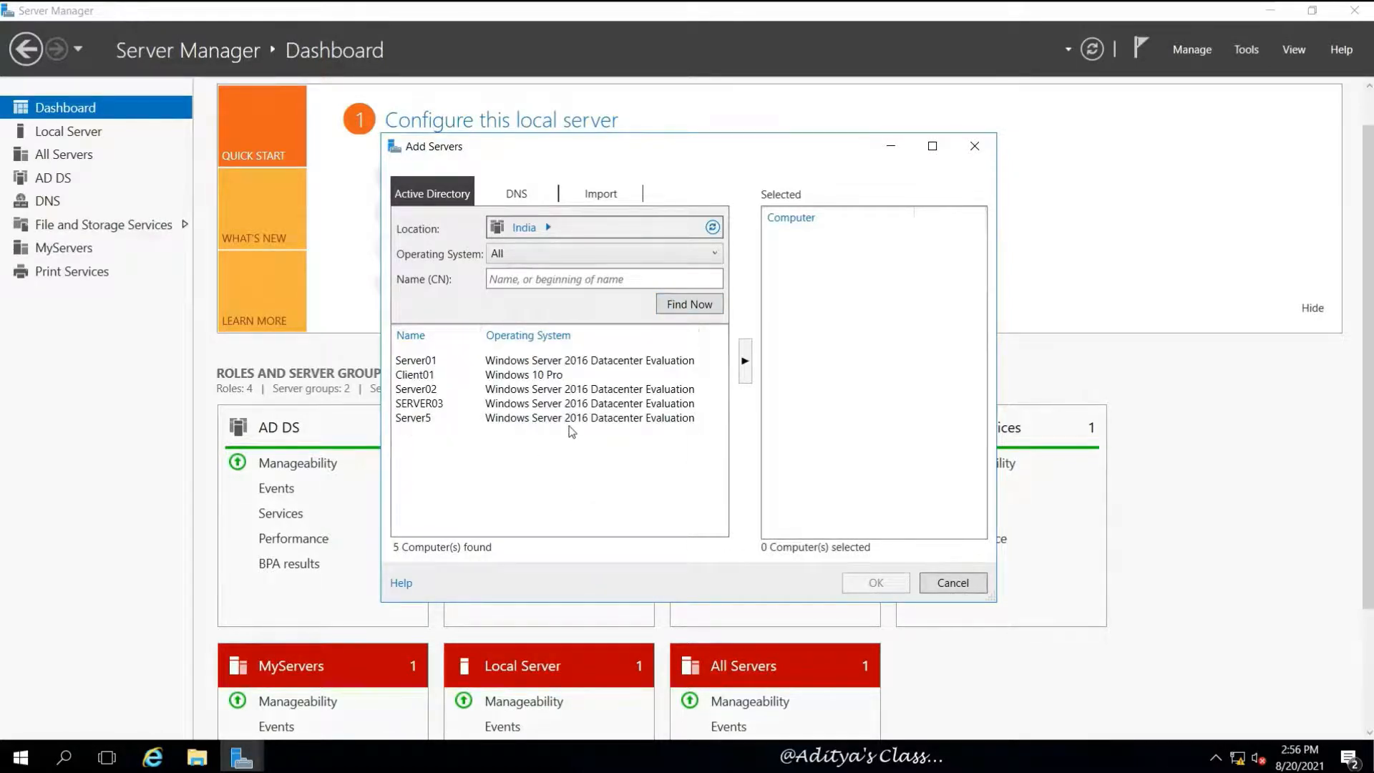
Add Server02, SERVER03 and Server5 to management and view the All Servers list
click(509, 390)
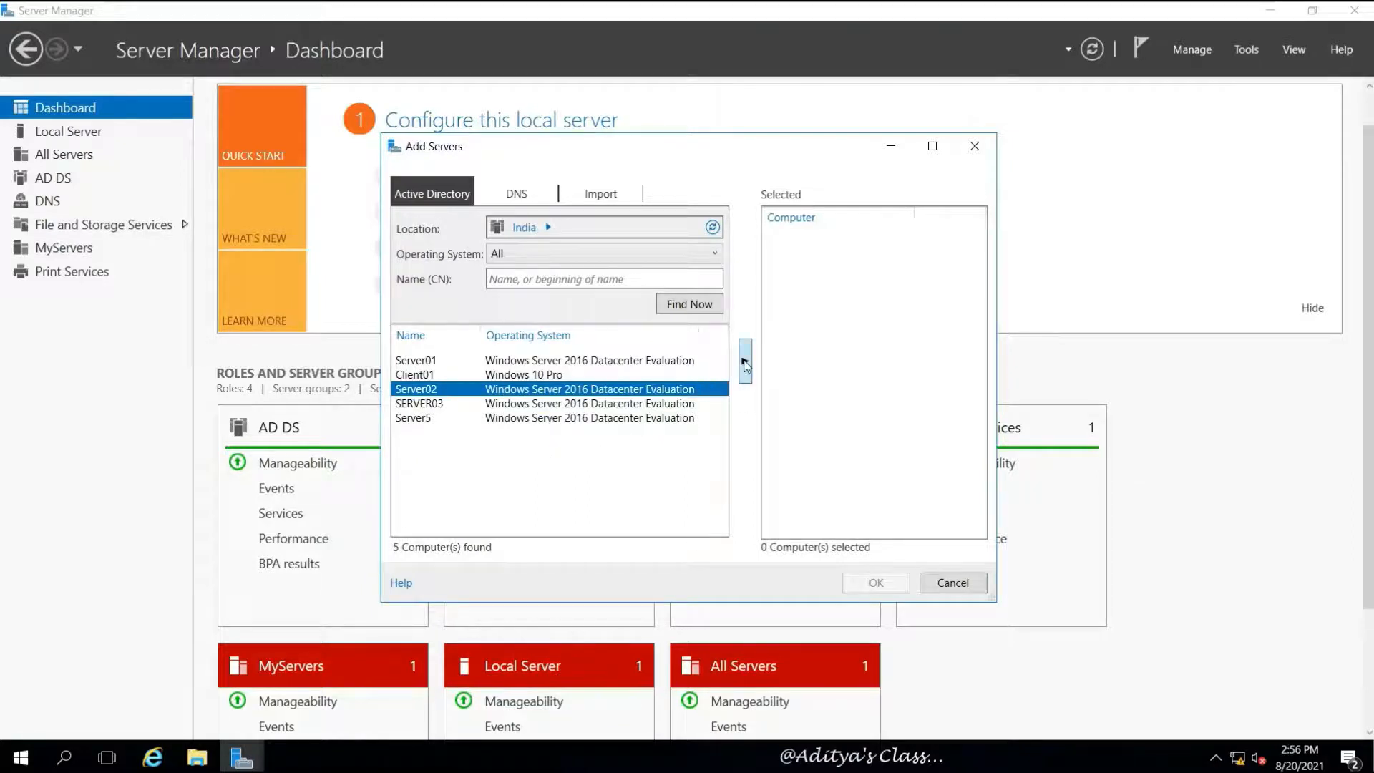
click(745, 363)
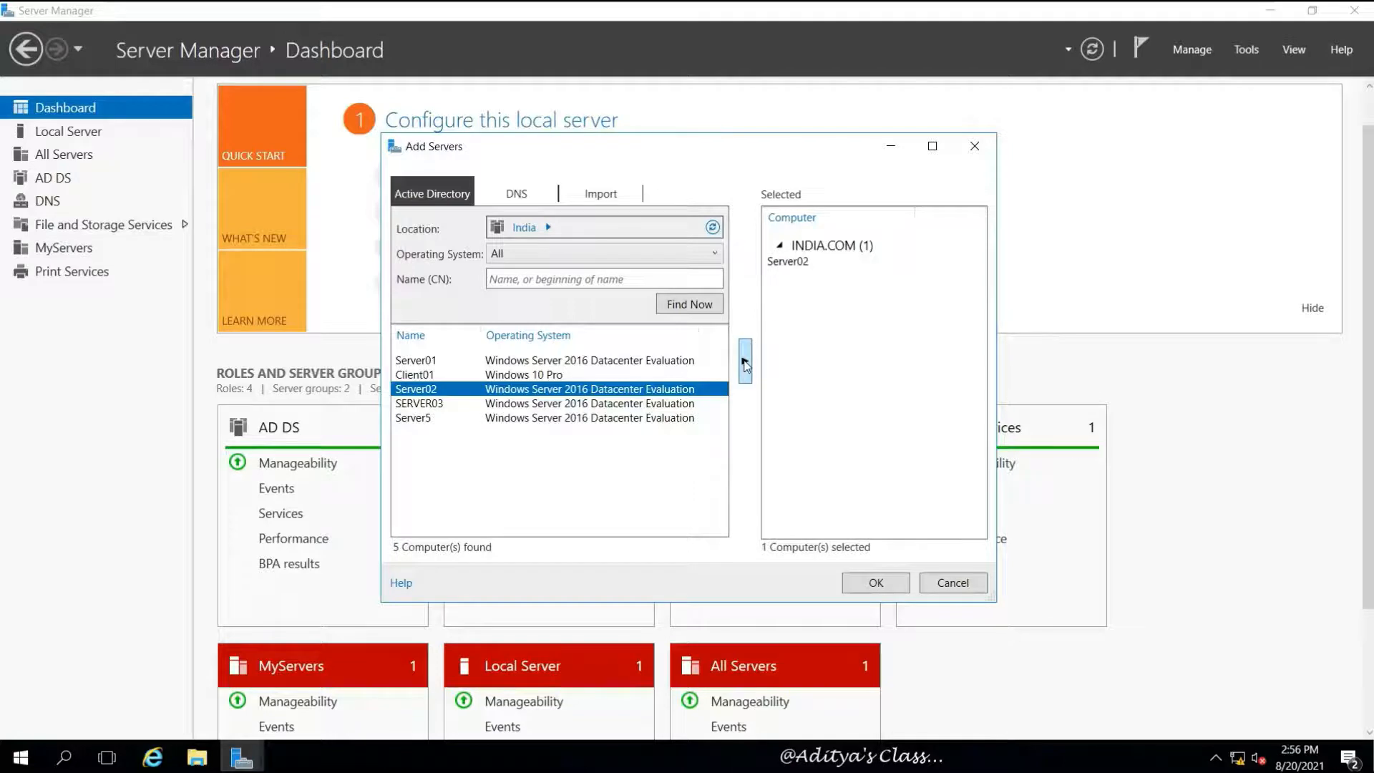
click(581, 404)
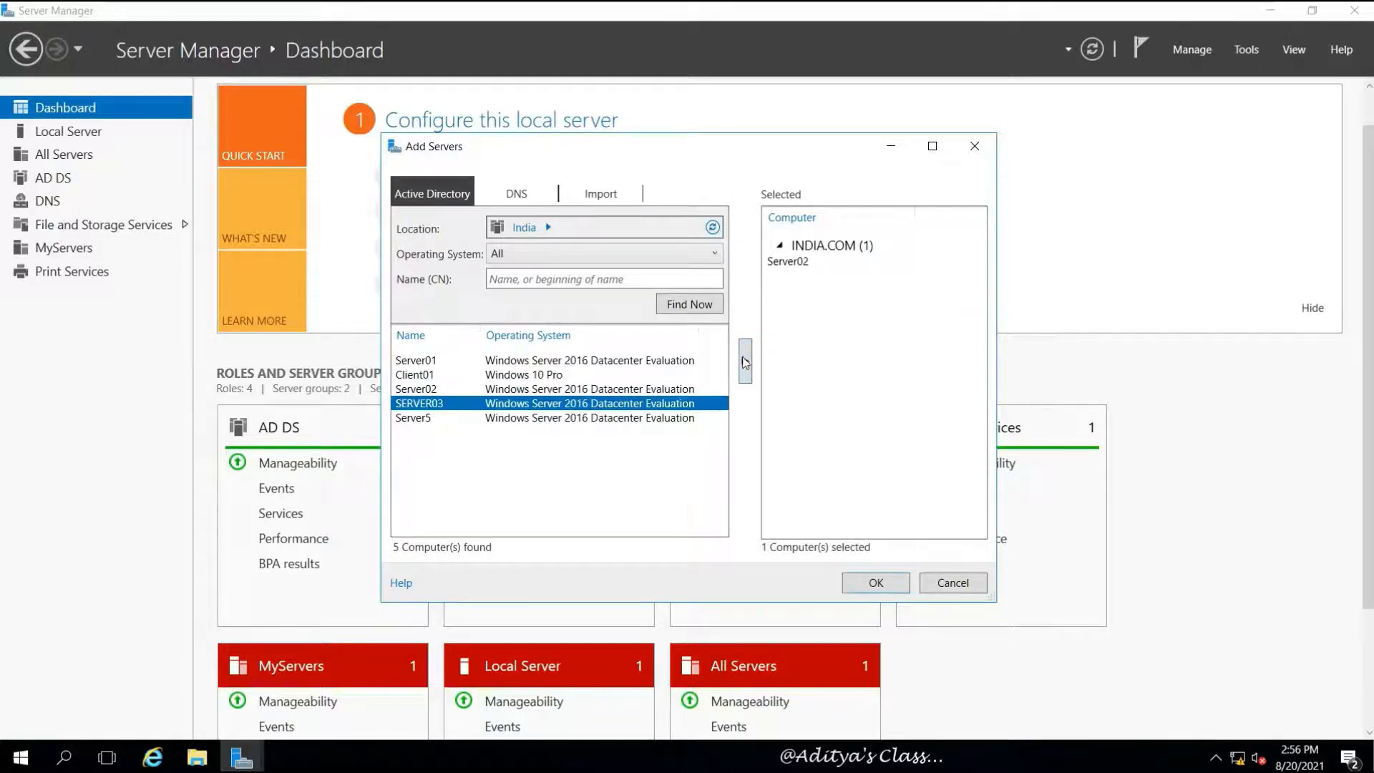
click(745, 361)
click(545, 419)
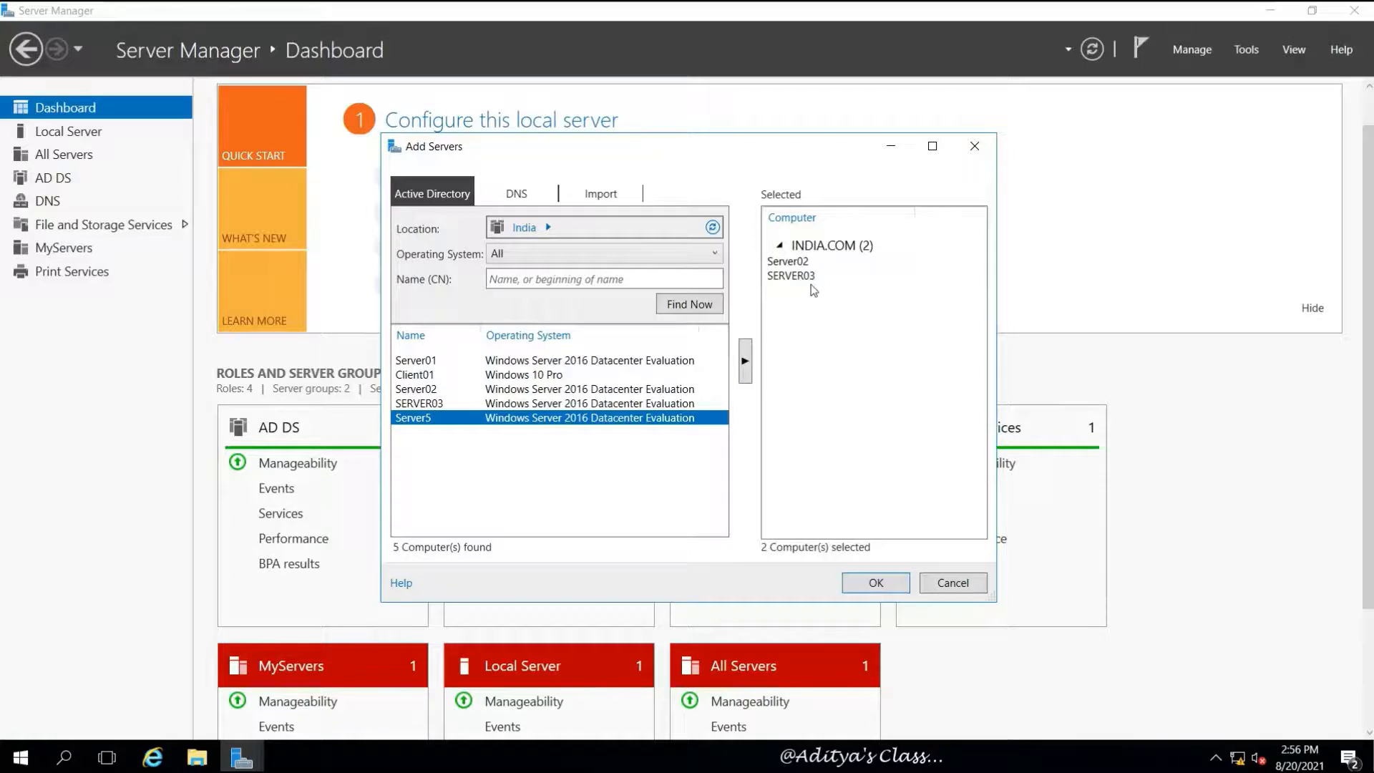
click(745, 363)
click(871, 581)
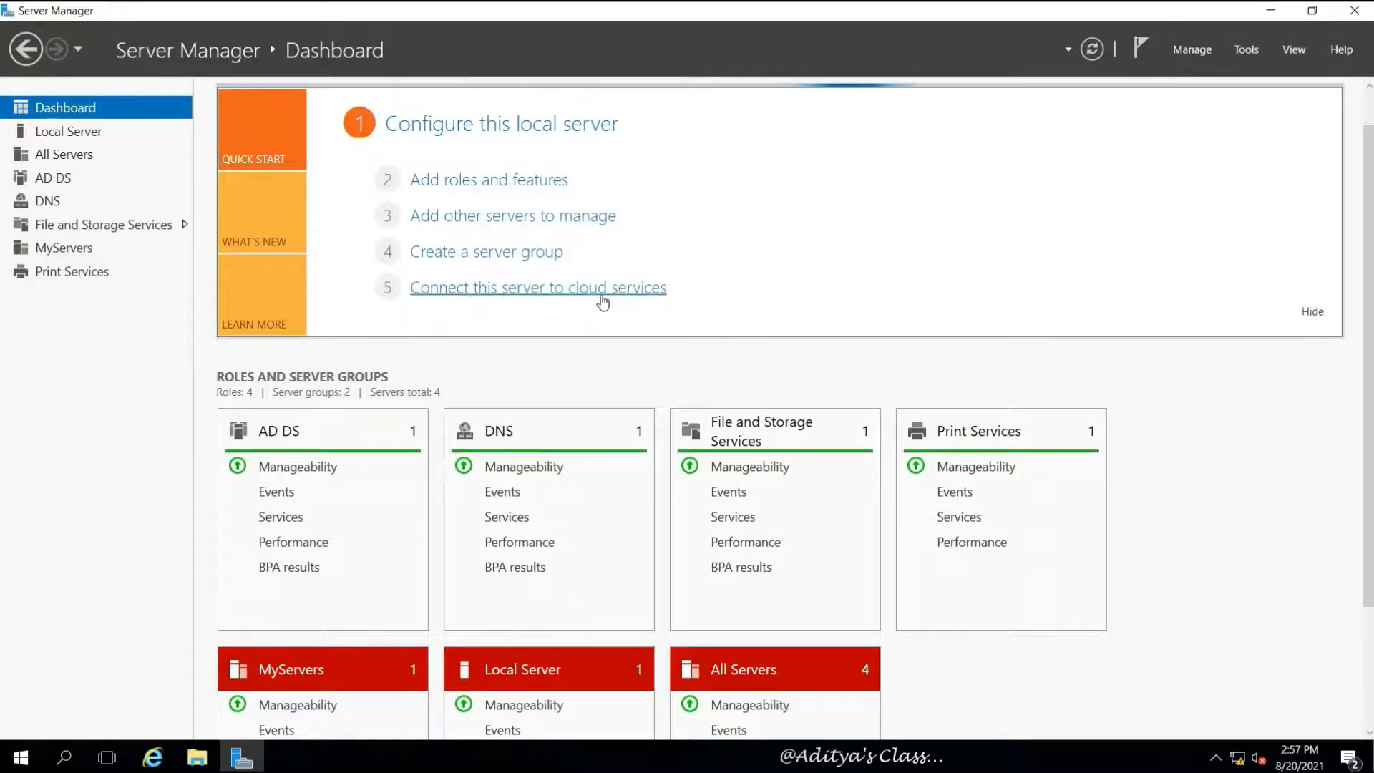
click(61, 157)
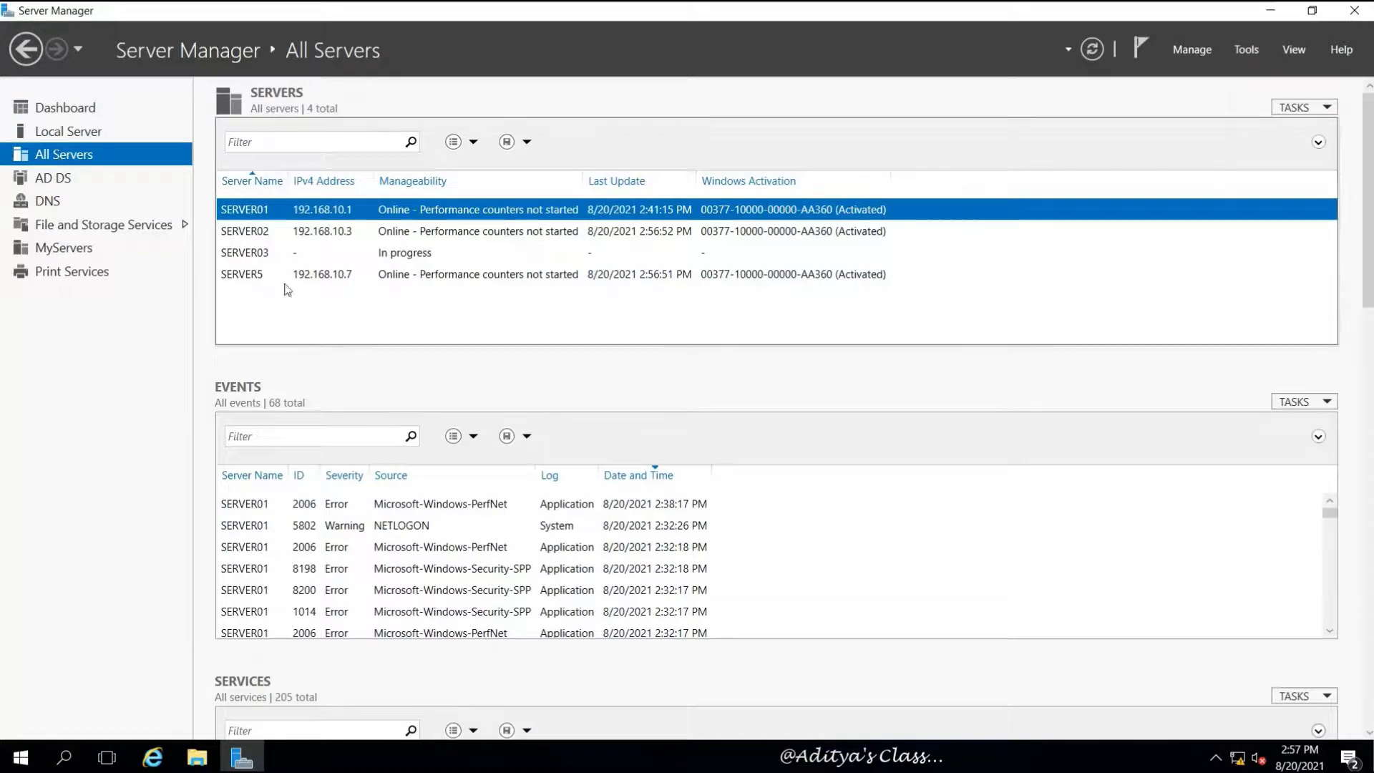
Check SERVER03's Target computer not accessible status and dismiss the Automatic Refresh failure notification
click(245, 255)
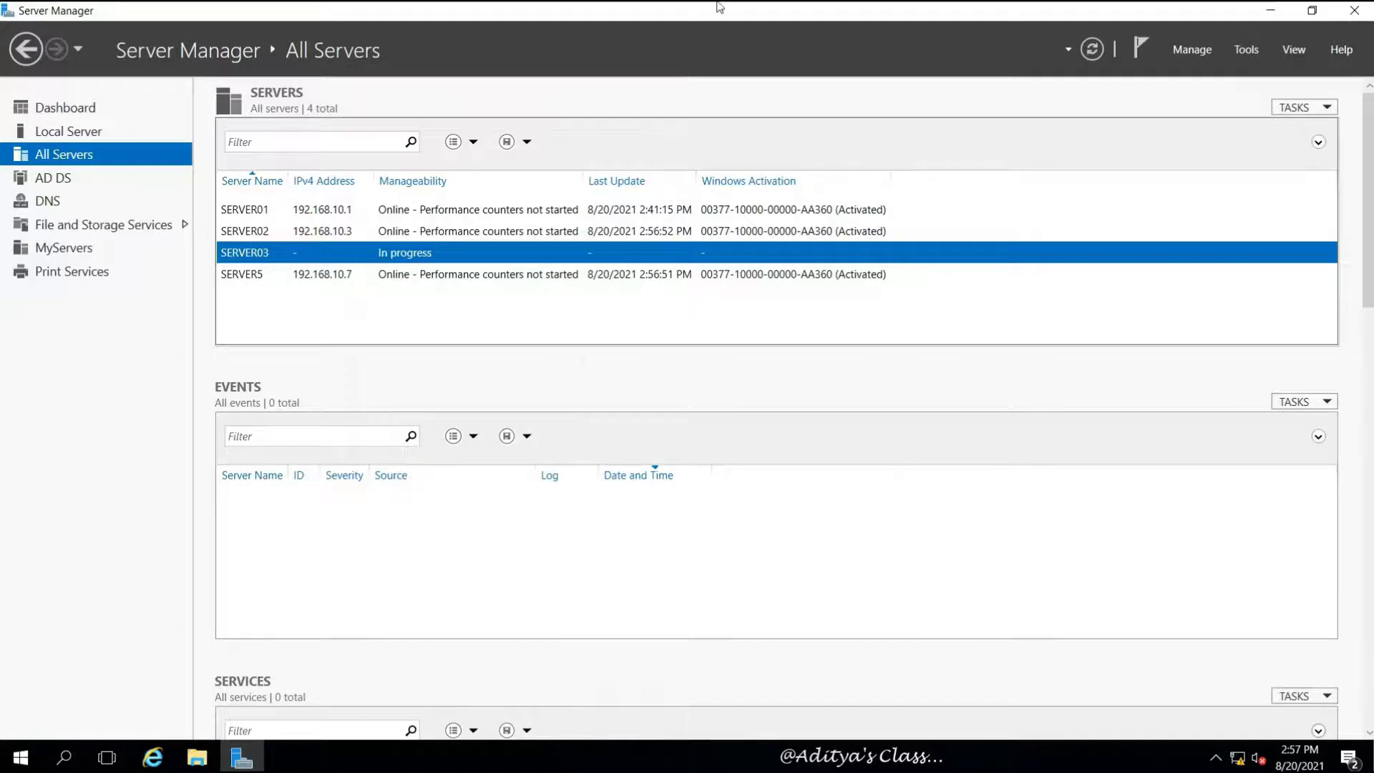
mouse_move(911, 6)
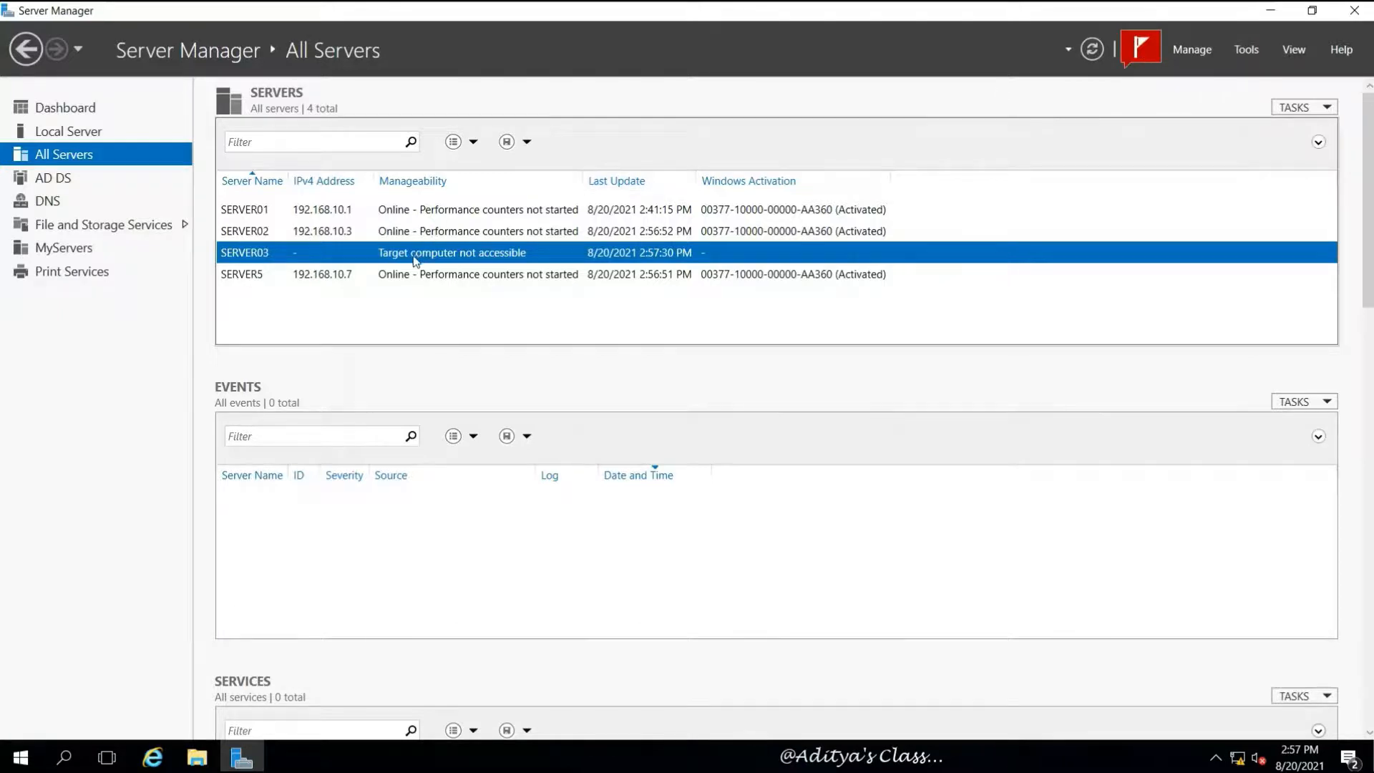
click(1144, 52)
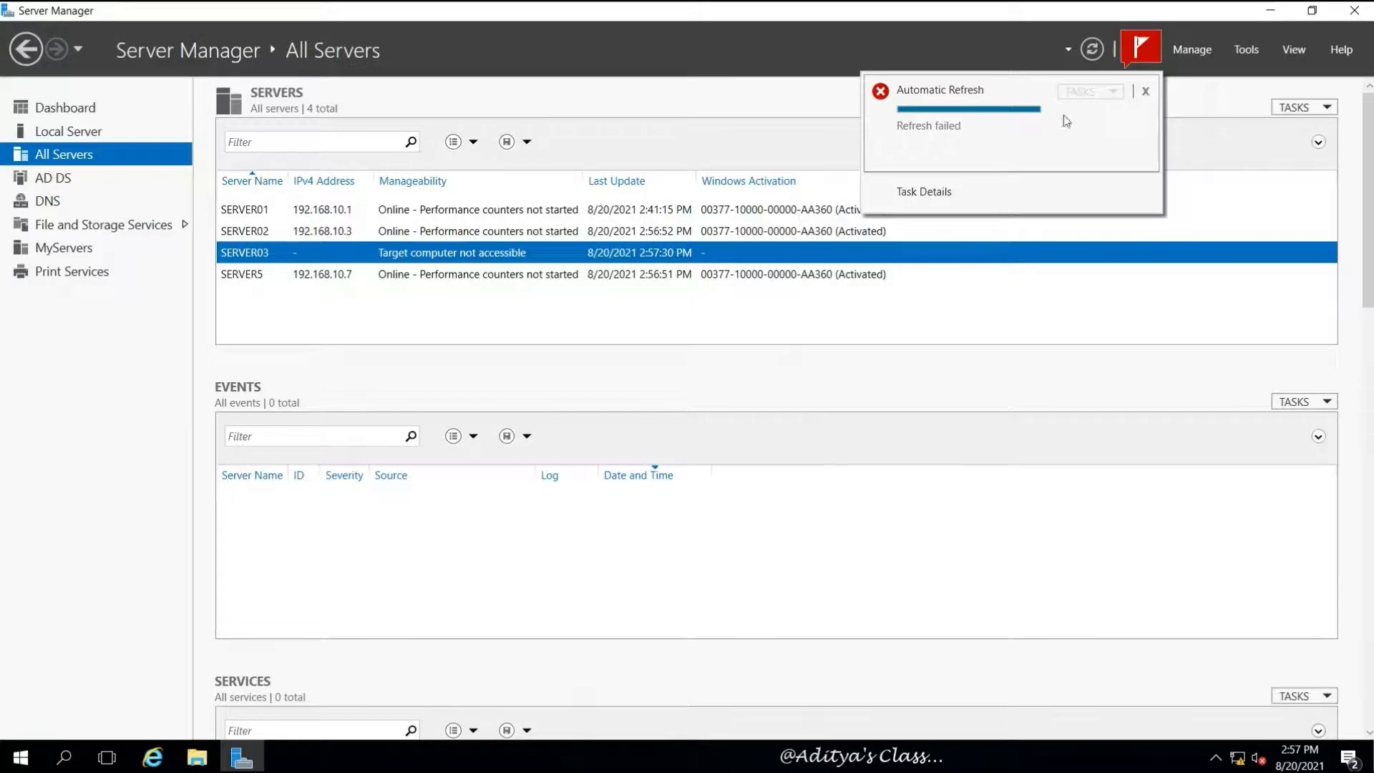
click(1146, 91)
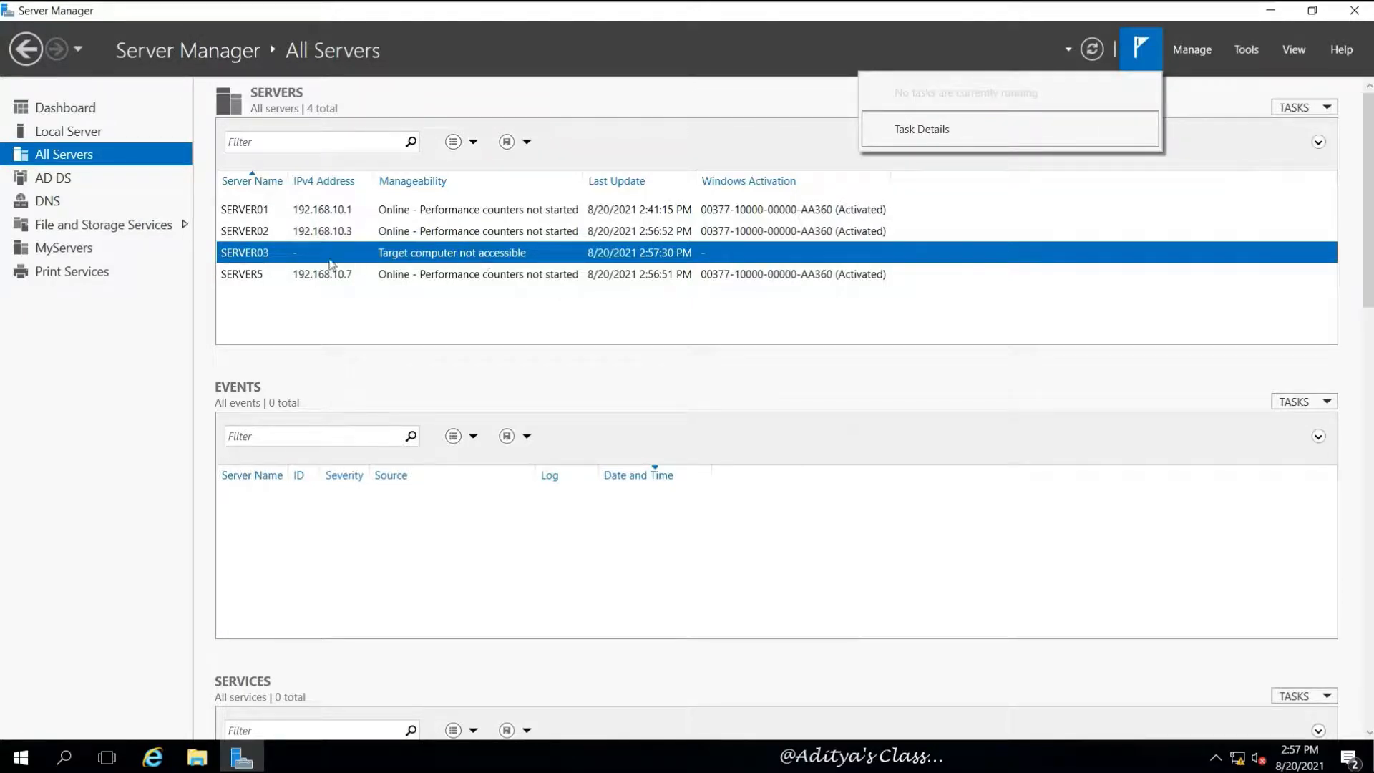
Remove SERVER03 and SERVER02 from Server Manager's All Servers list
right_click(237, 252)
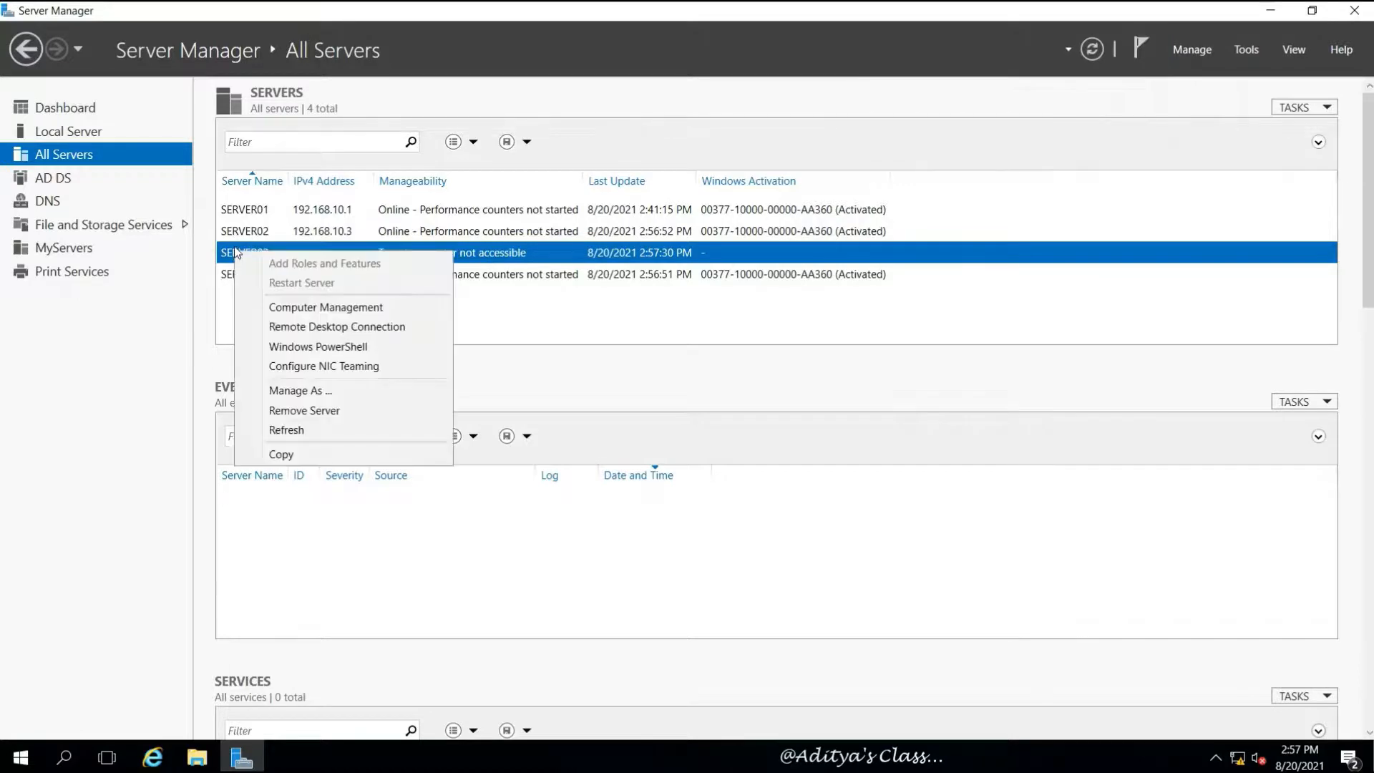
click(331, 411)
click(810, 442)
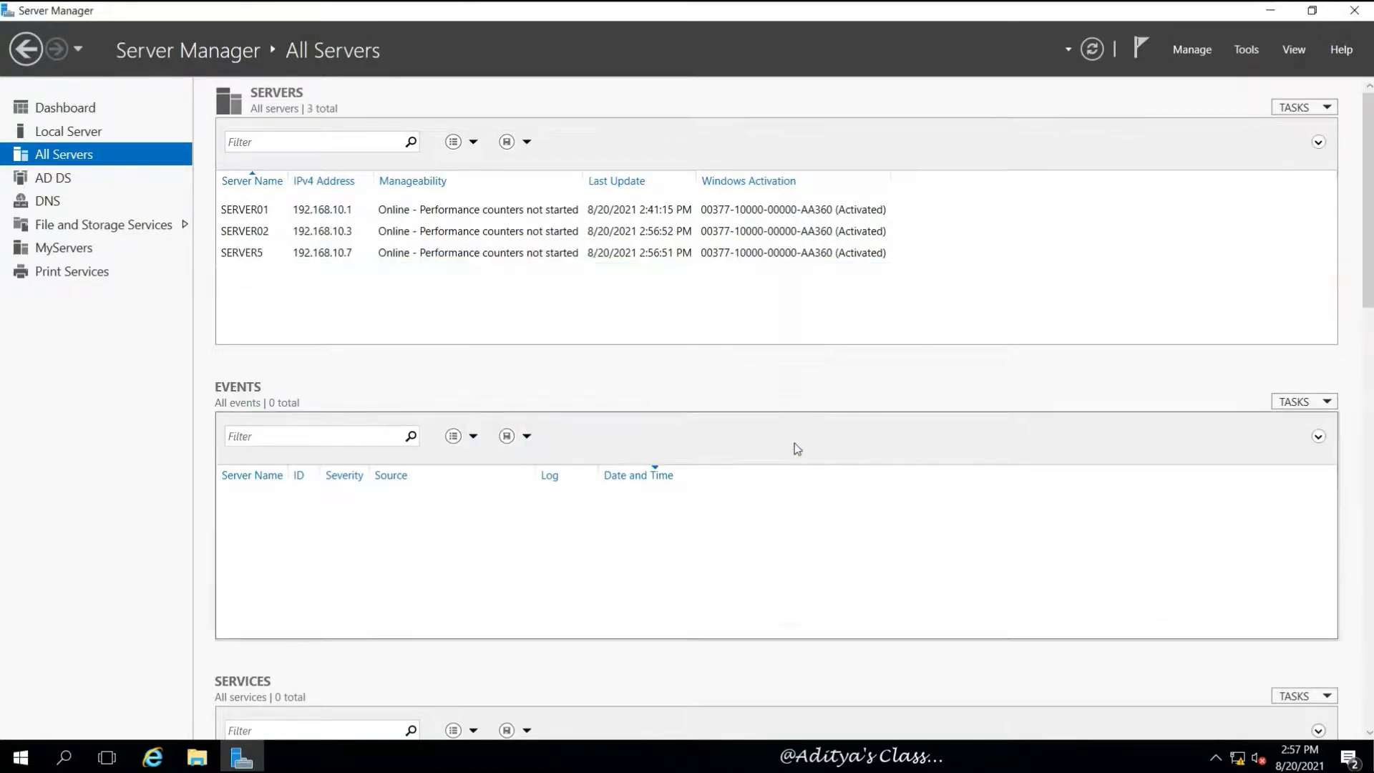
right_click(244, 233)
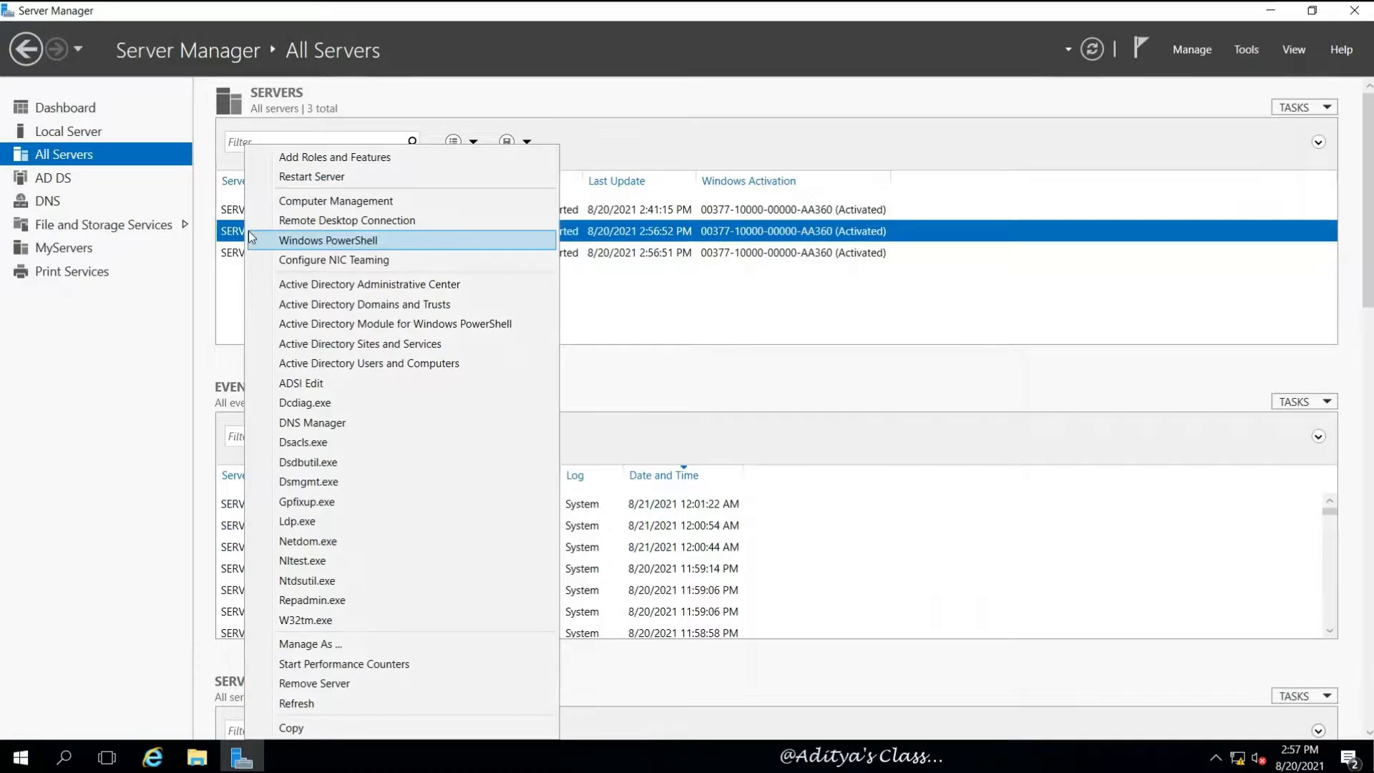
click(345, 684)
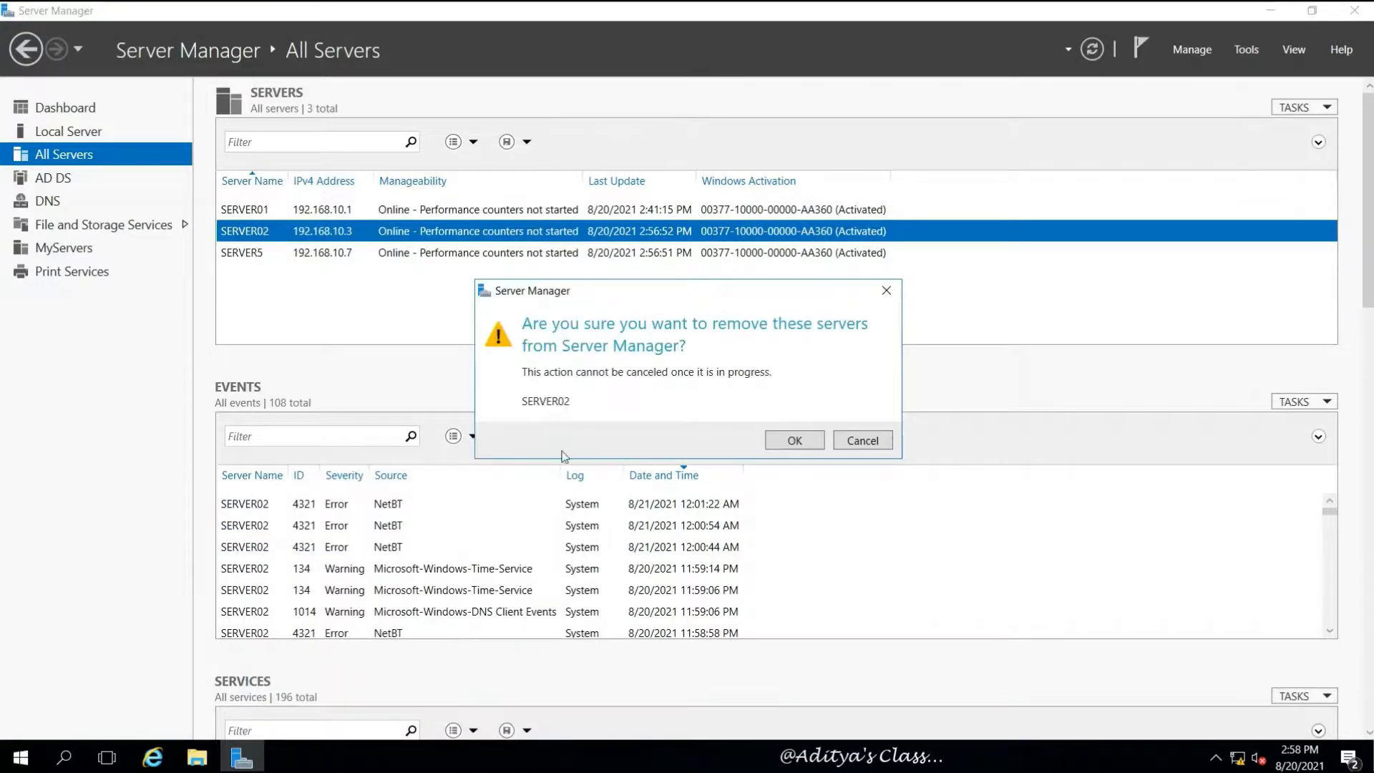
click(782, 443)
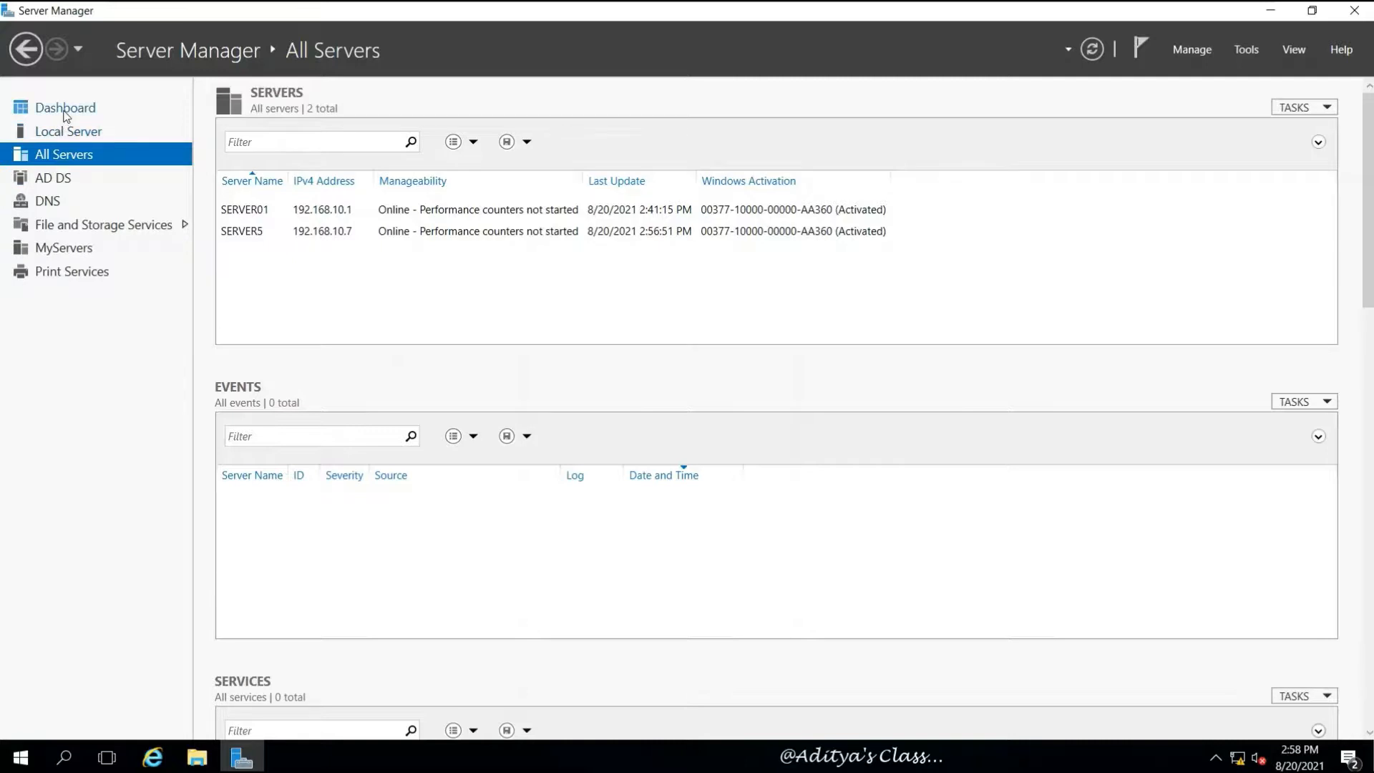
Dismiss the Refresh failed notice, then start and cancel the Add Roles wizard targeting Server5.India.com
click(64, 109)
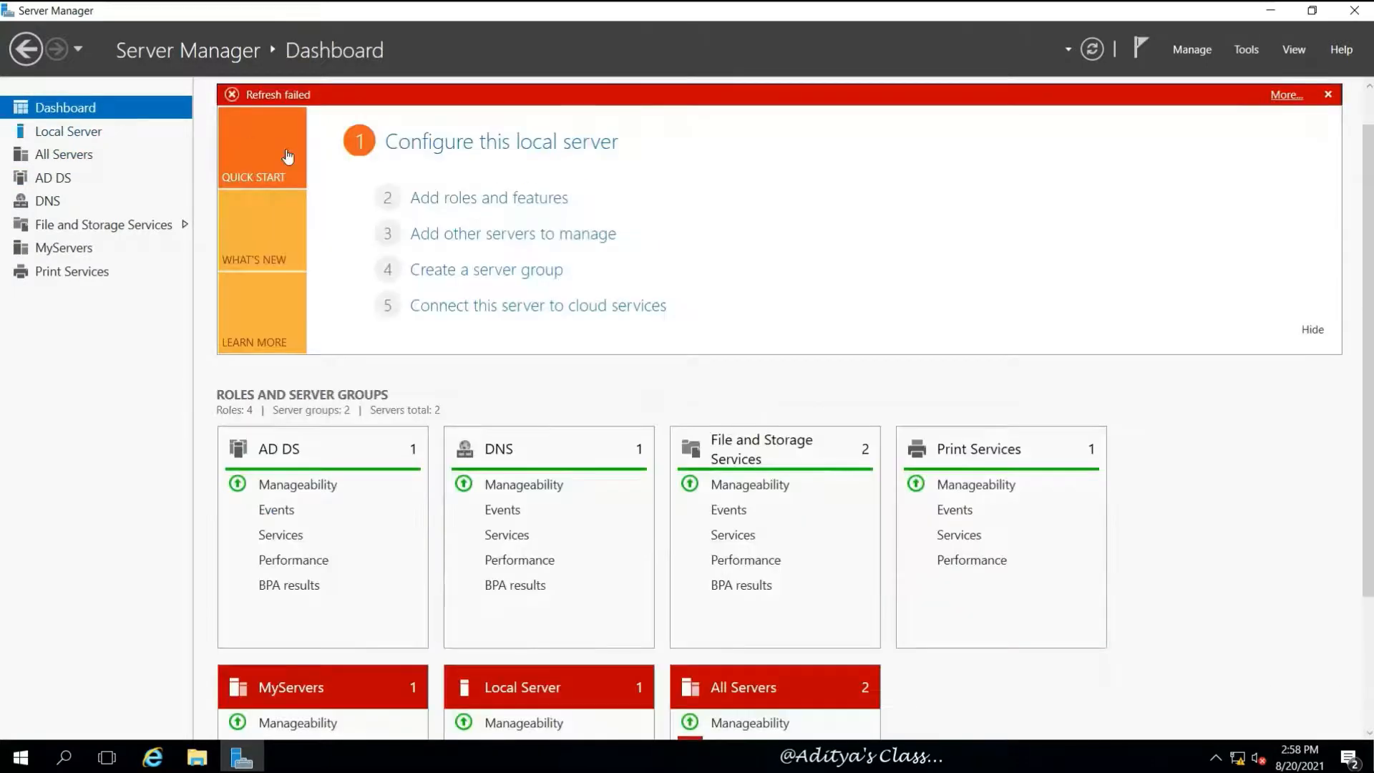
click(1329, 95)
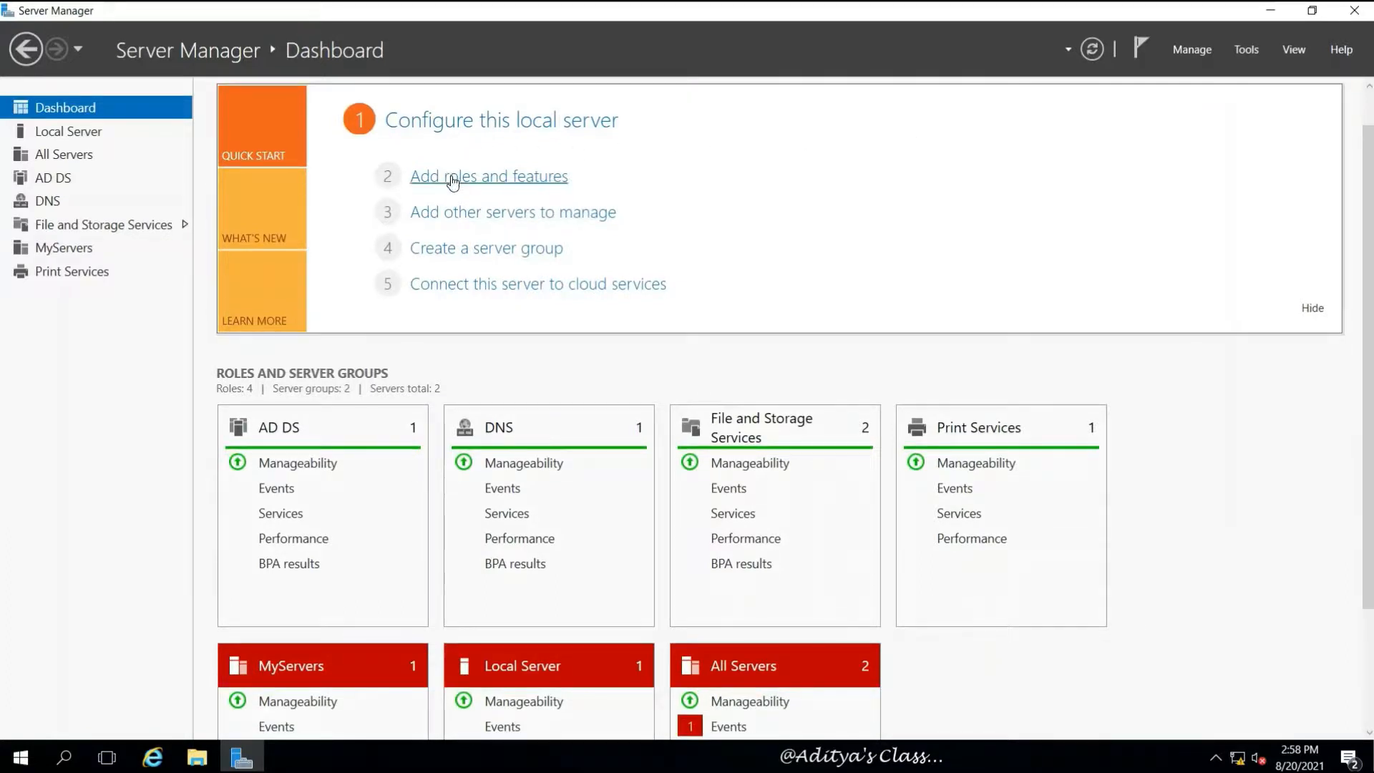
click(454, 178)
click(568, 558)
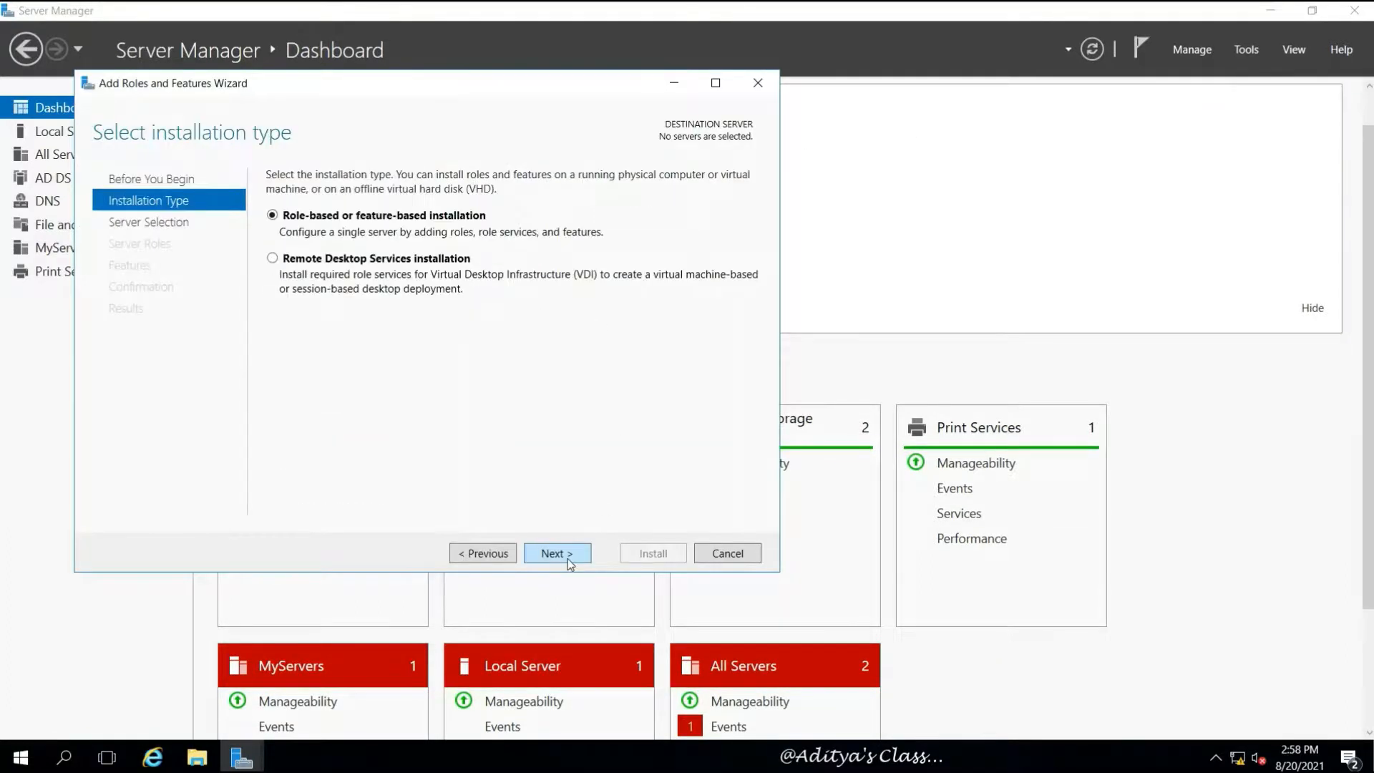
click(569, 559)
click(312, 352)
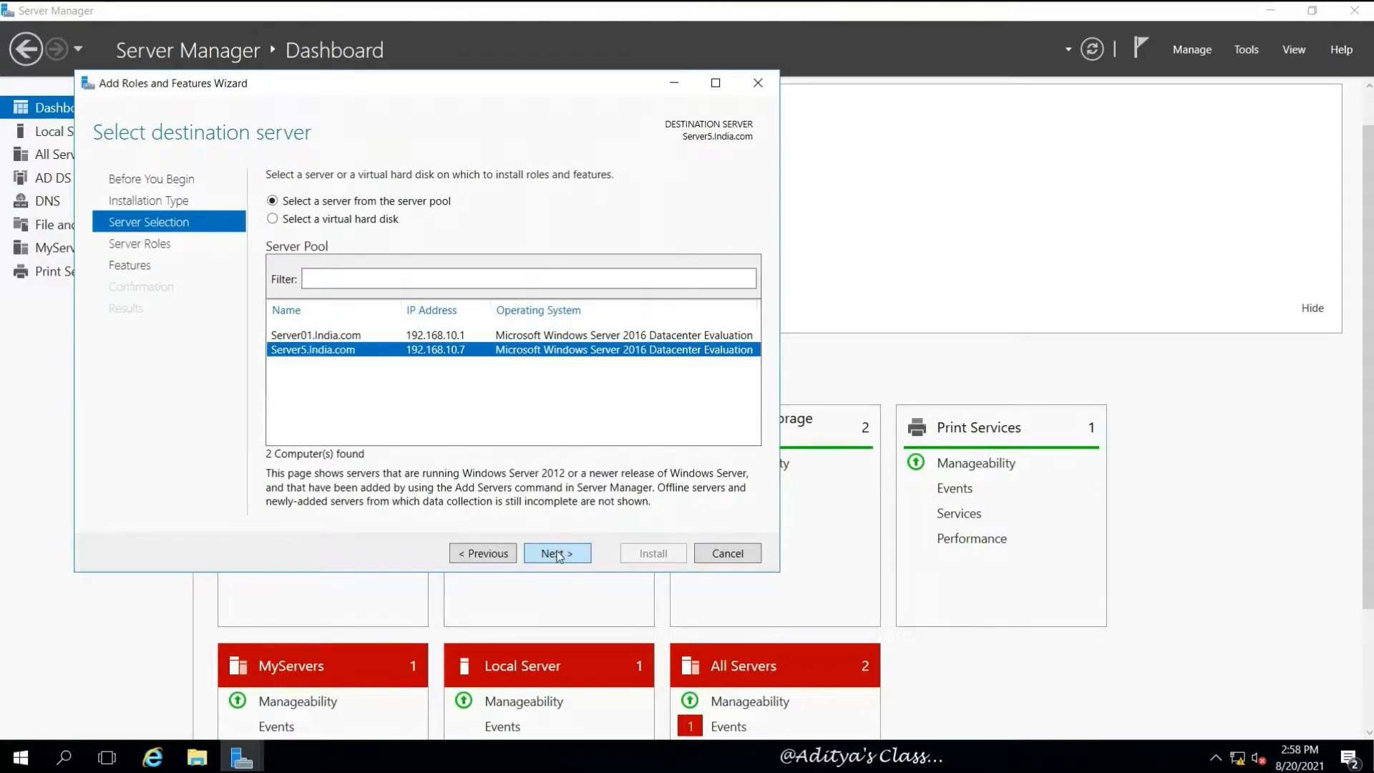
click(727, 553)
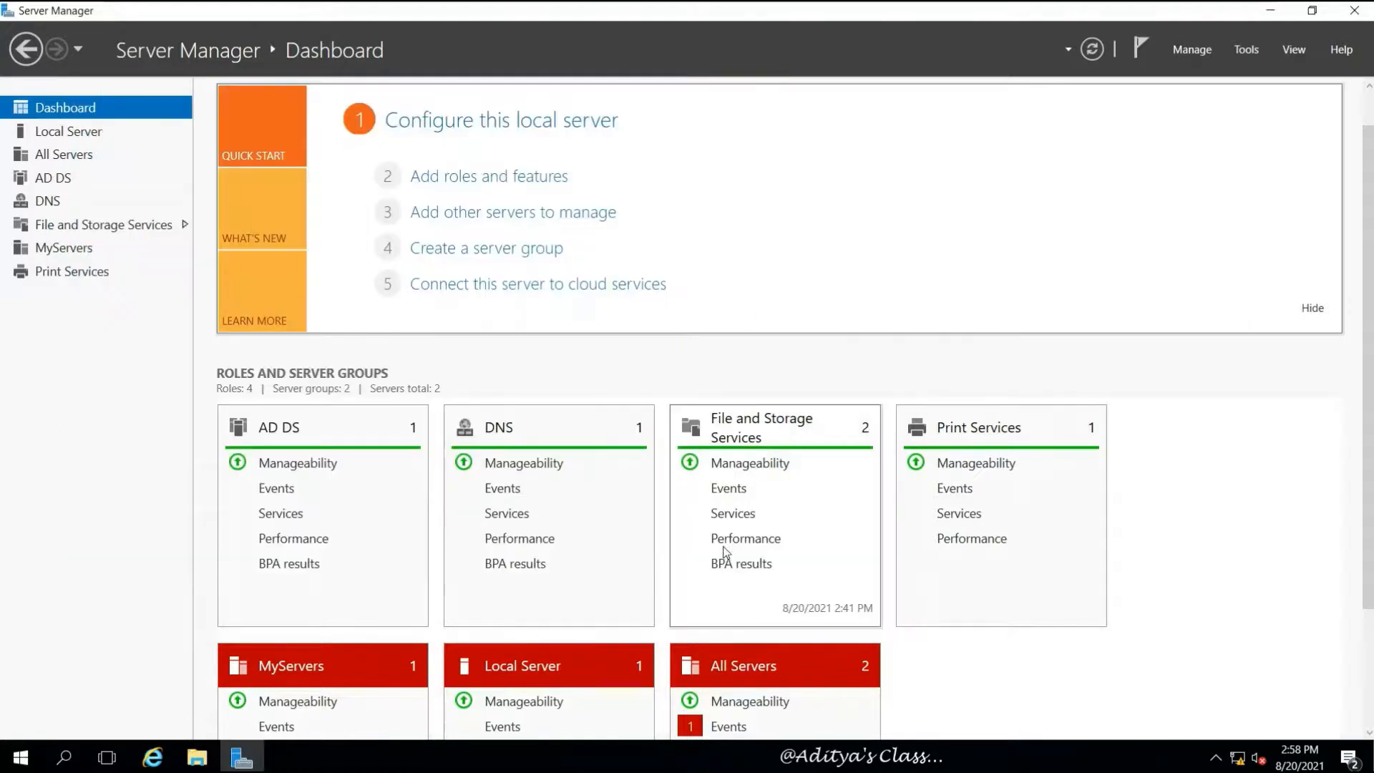
Remove SERVER5 from All Servers, leaving only SERVER01 managed
click(62, 136)
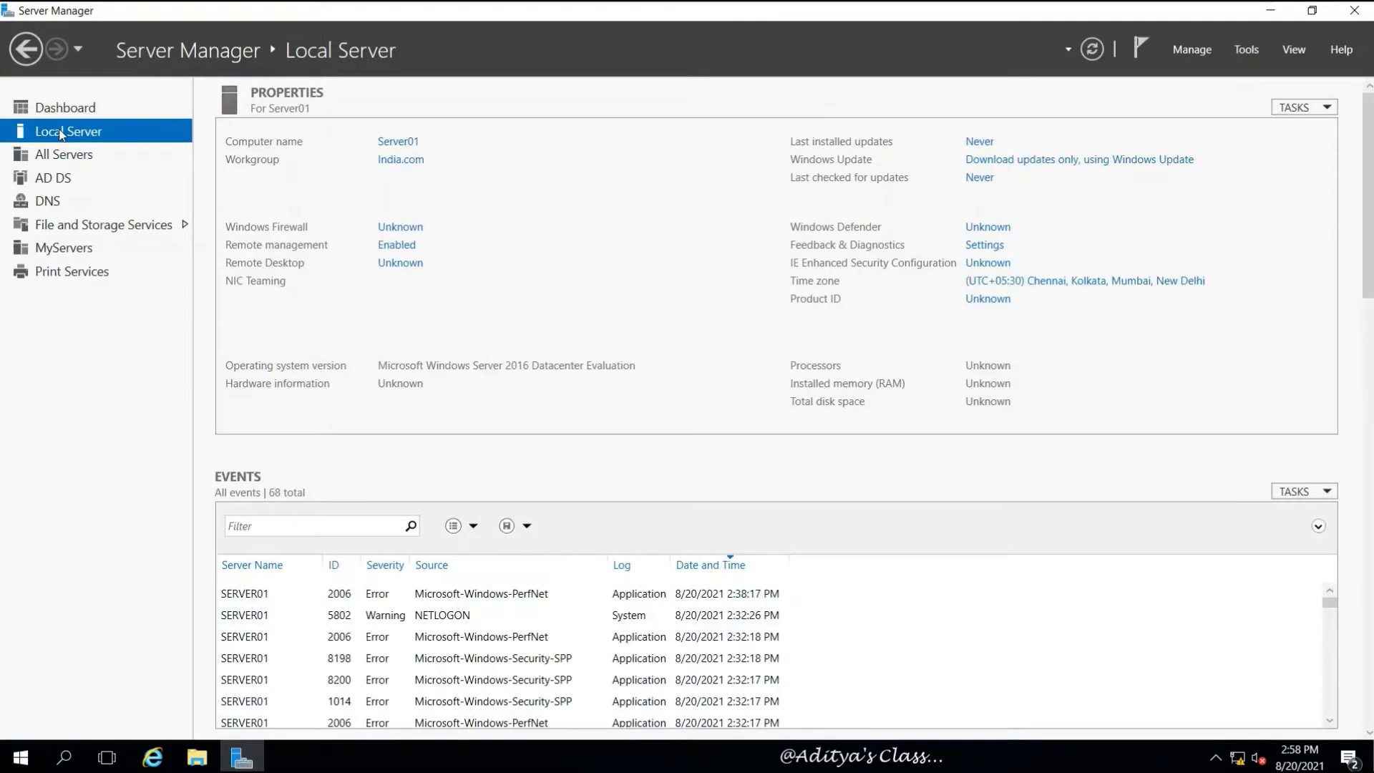
click(60, 151)
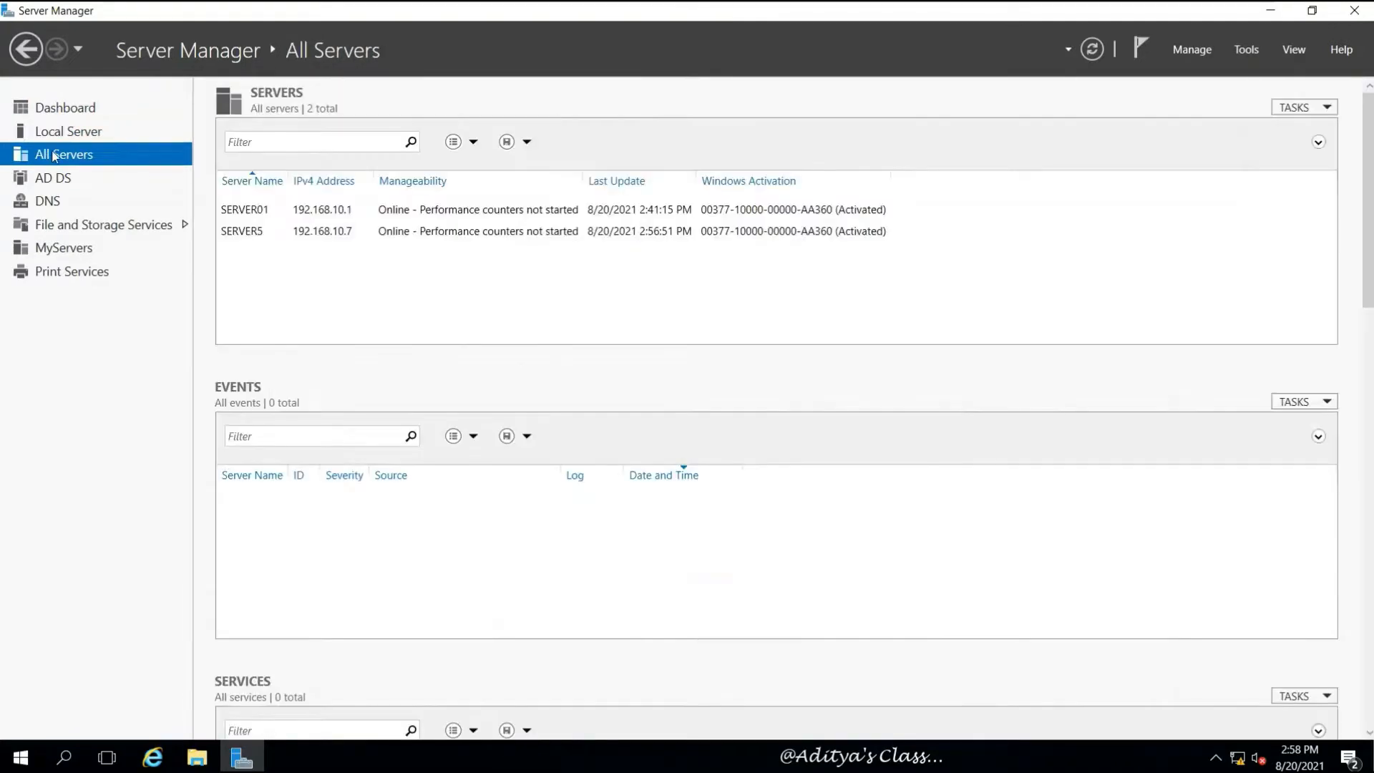
click(242, 232)
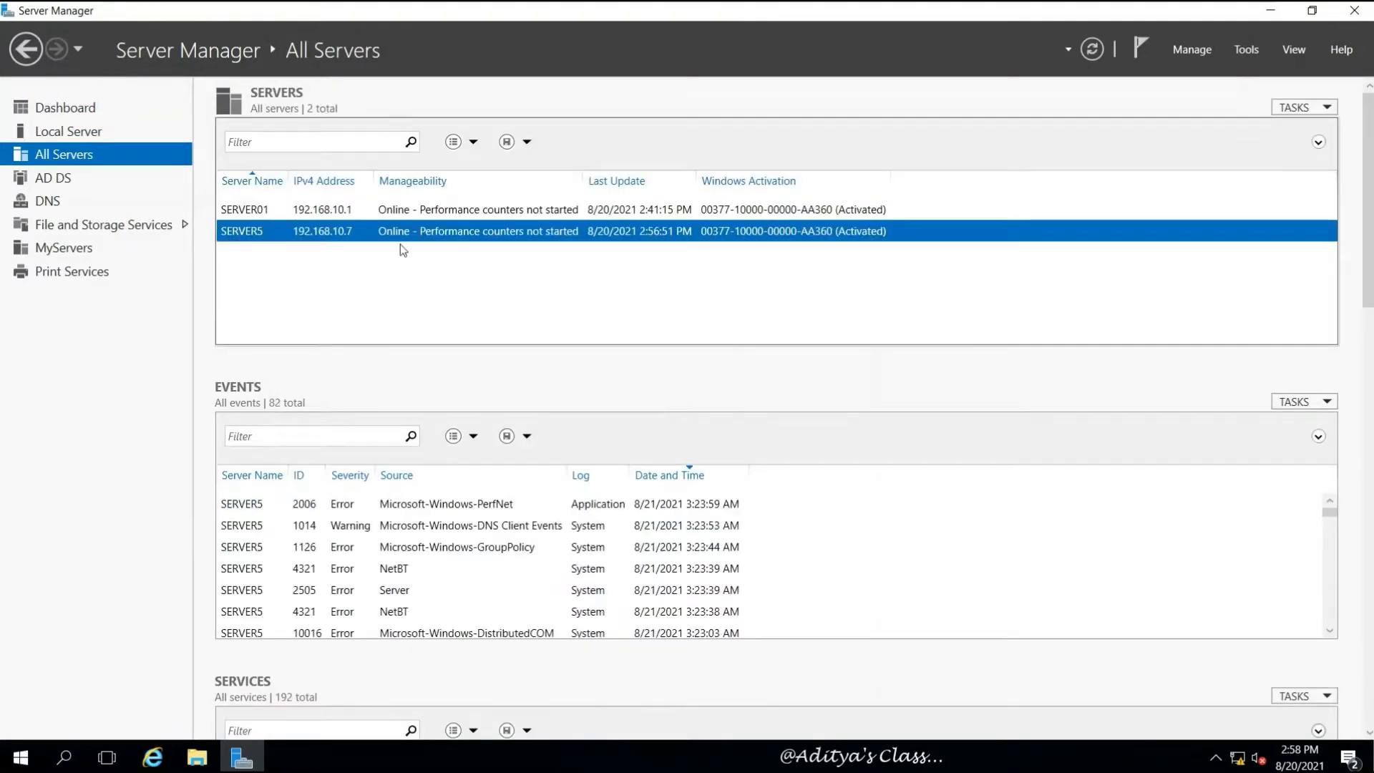
right_click(247, 232)
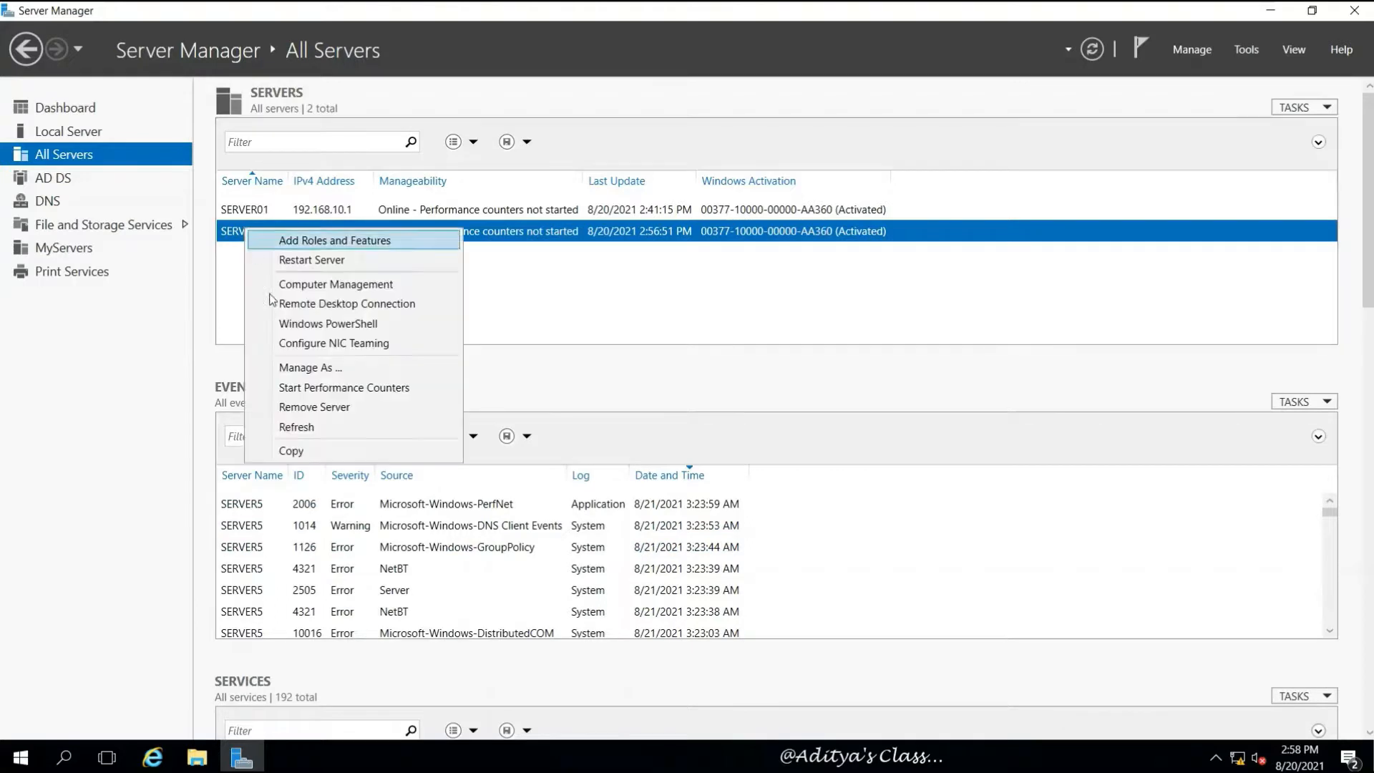
click(348, 408)
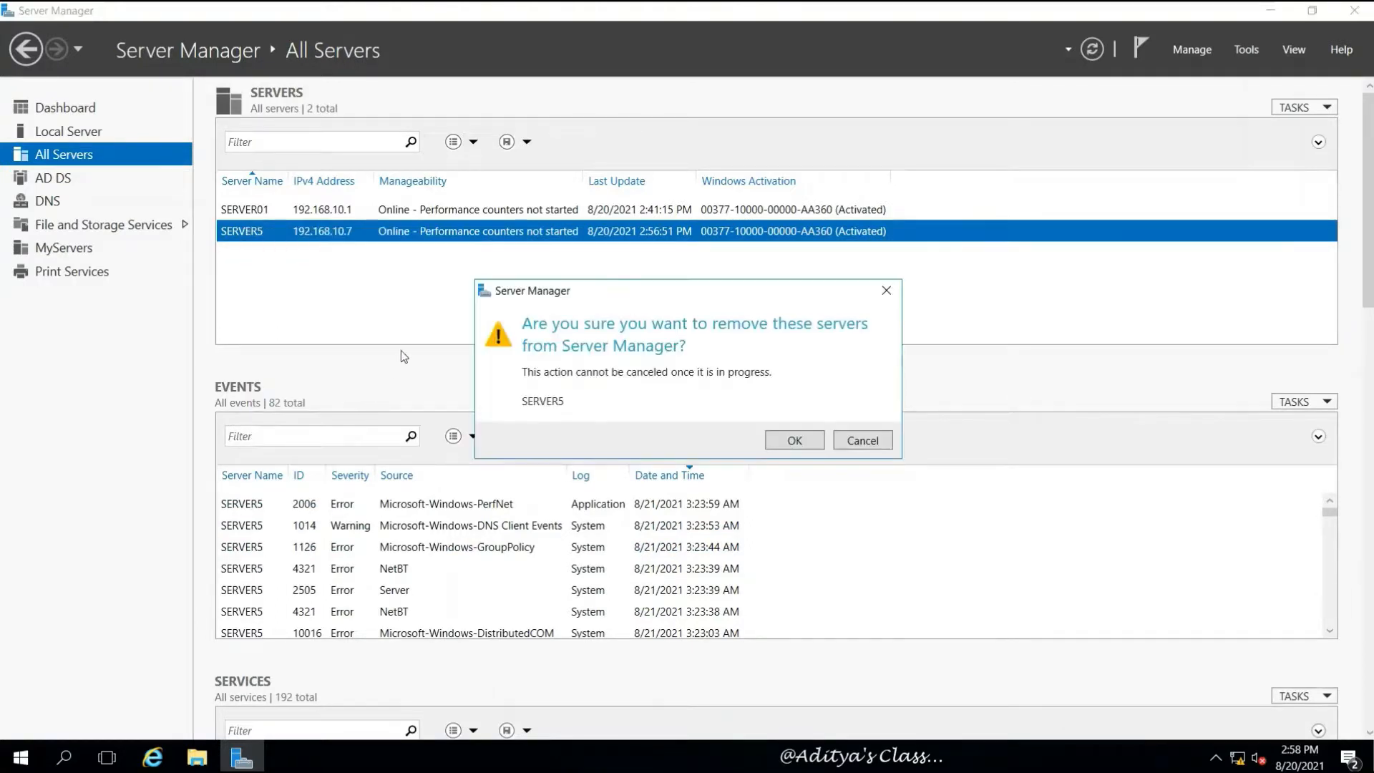
click(809, 447)
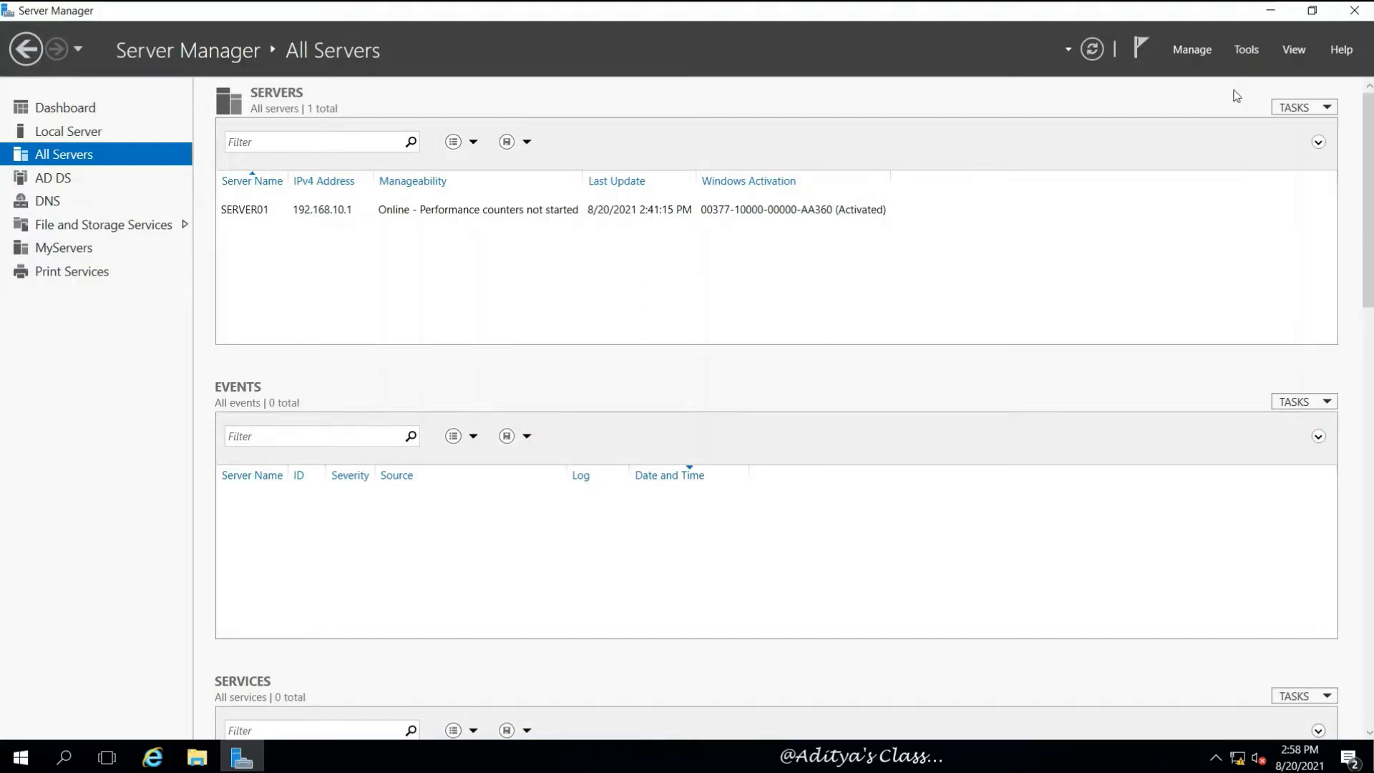
click(1245, 49)
click(1217, 151)
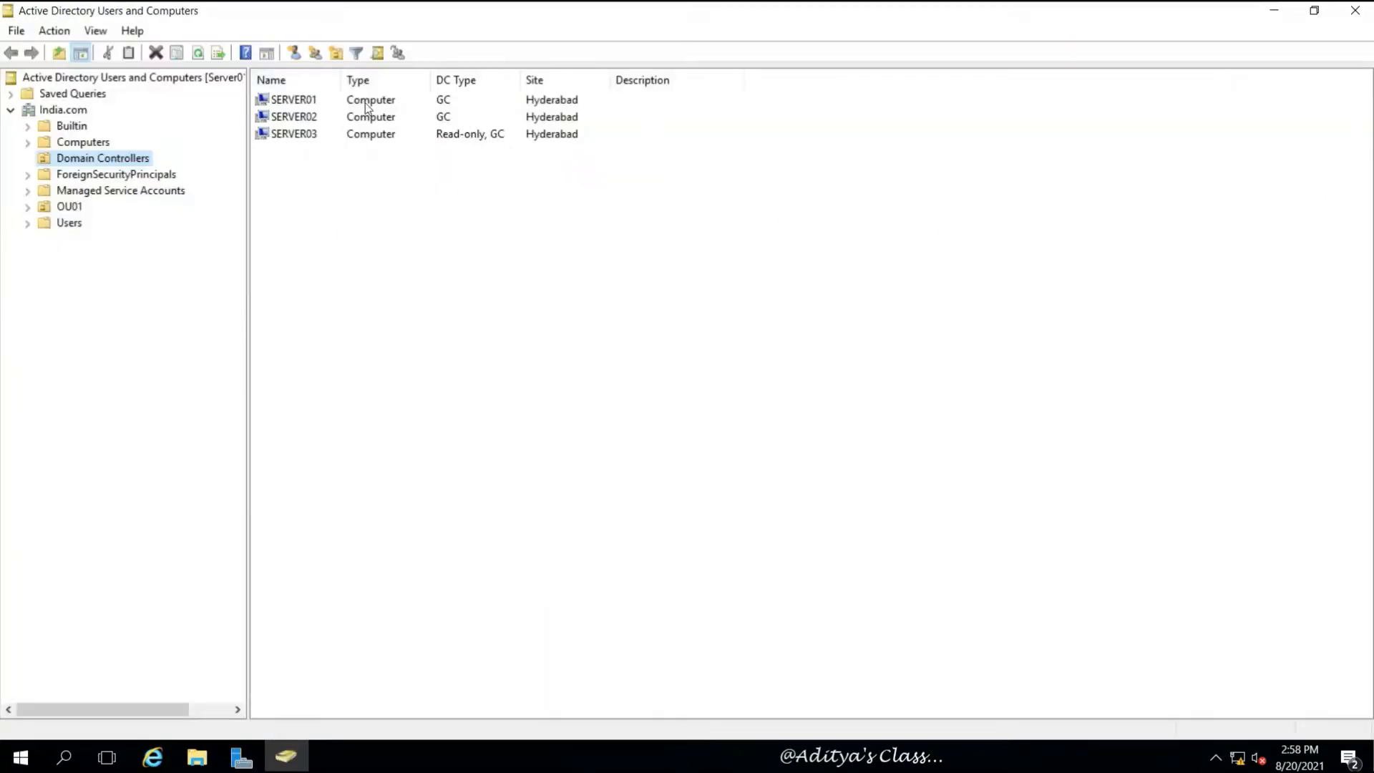
click(82, 141)
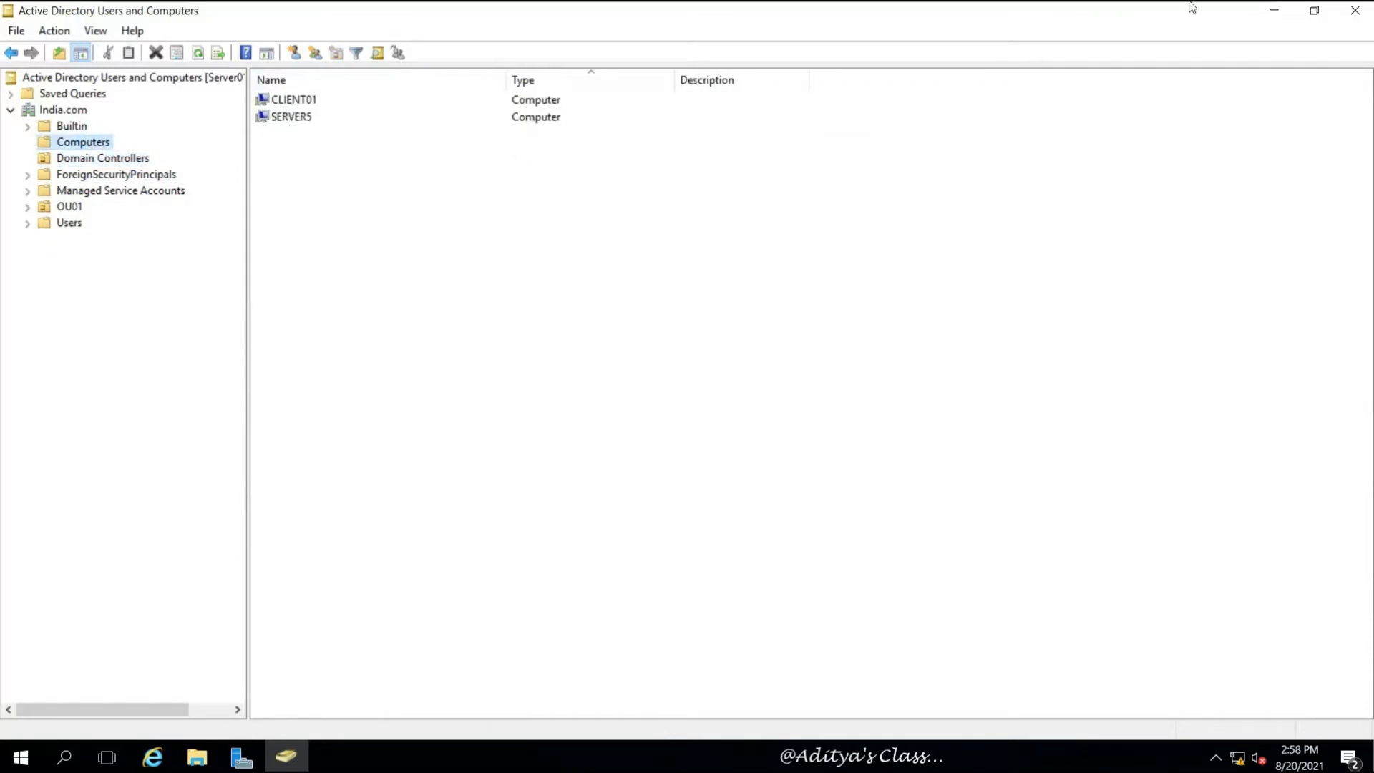
click(1352, 12)
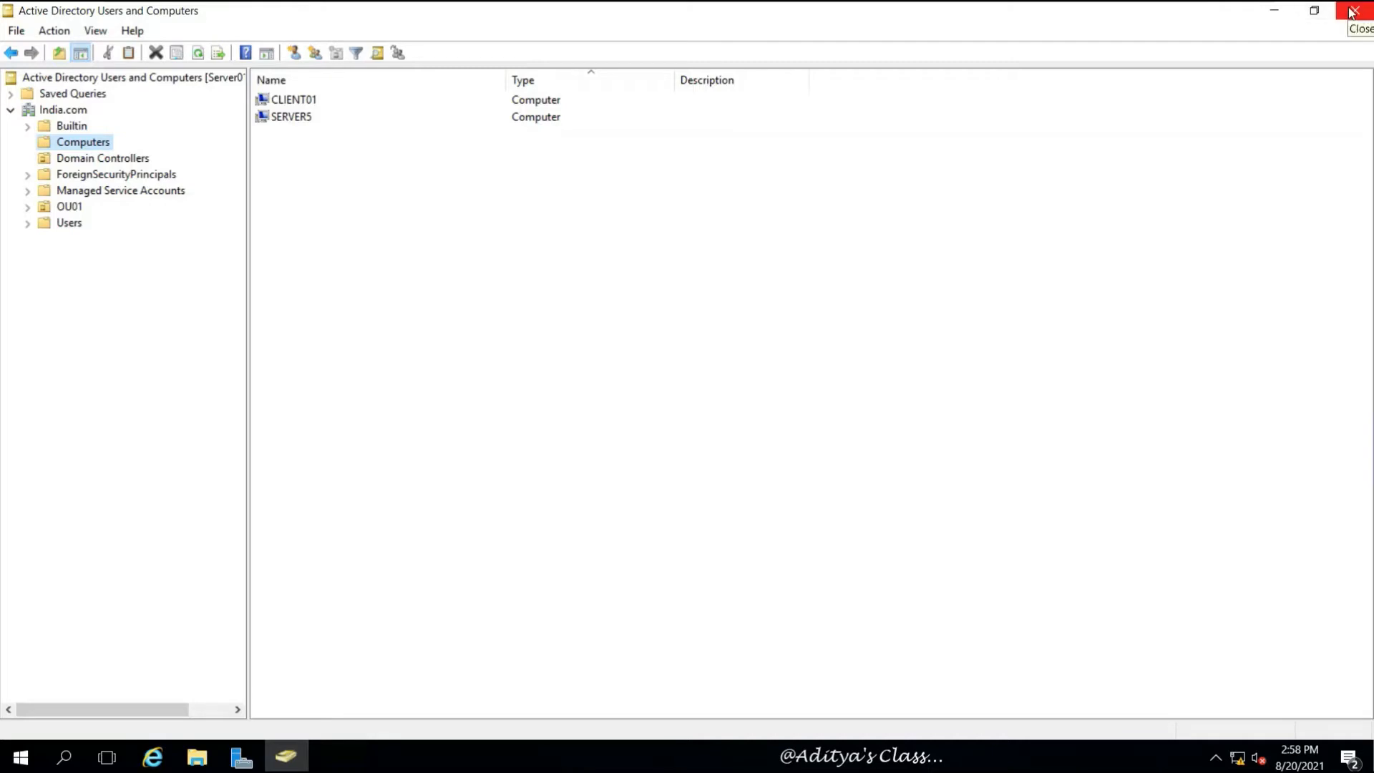
click(1246, 50)
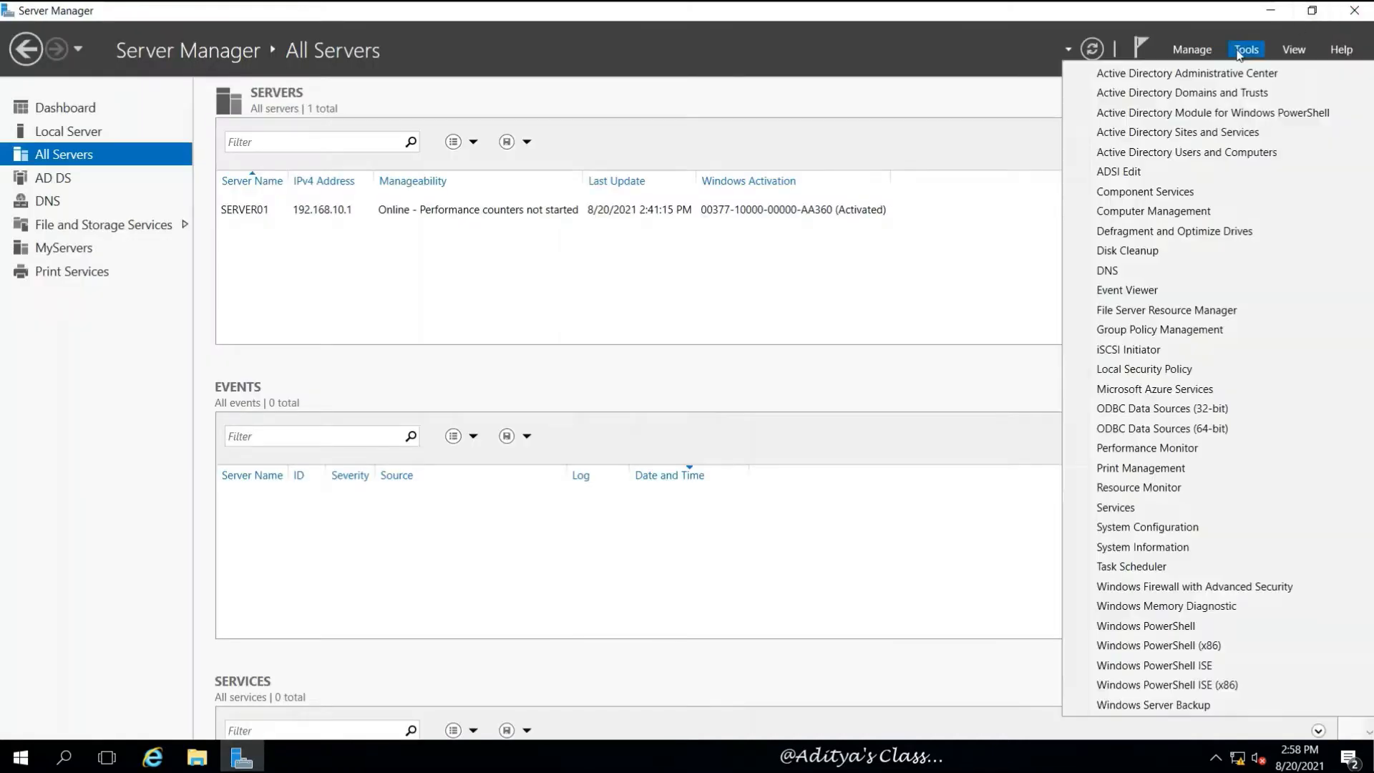
click(1095, 270)
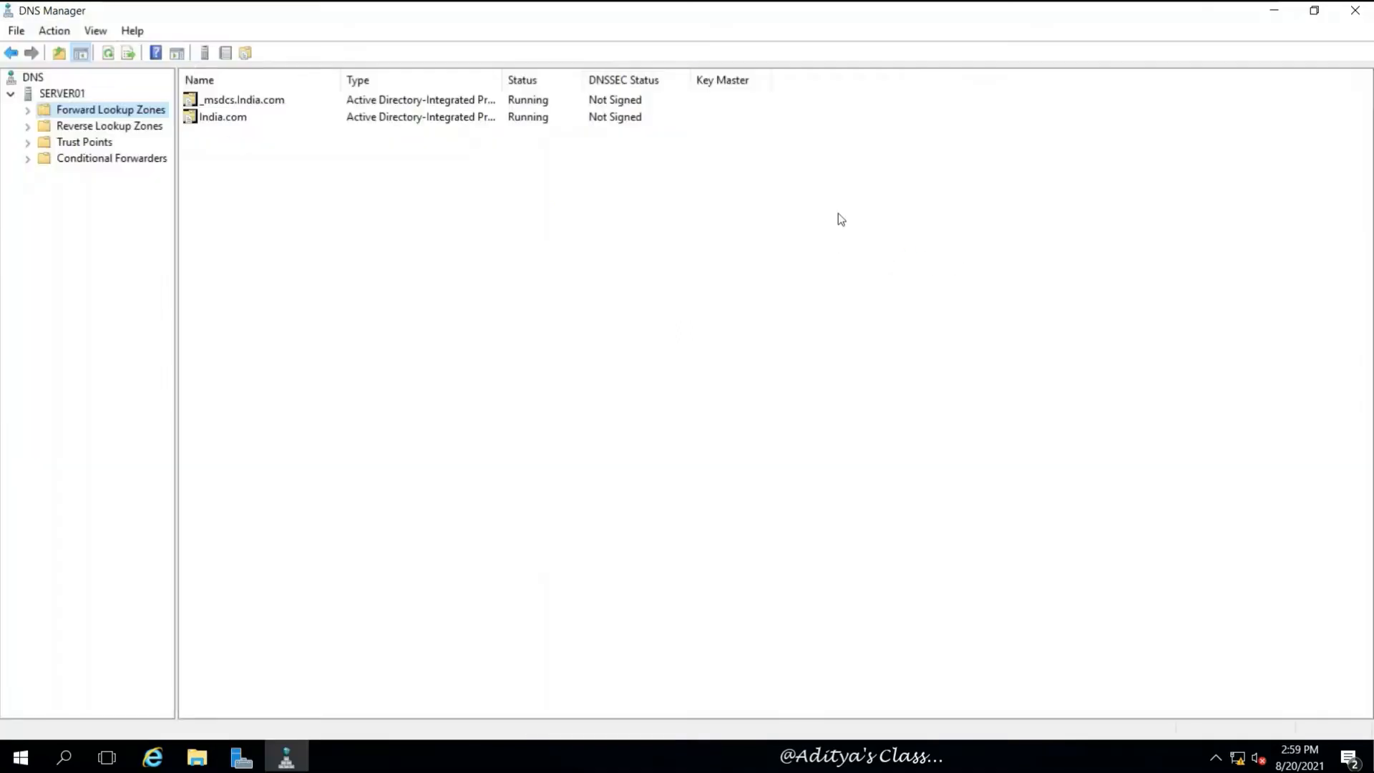
click(27, 110)
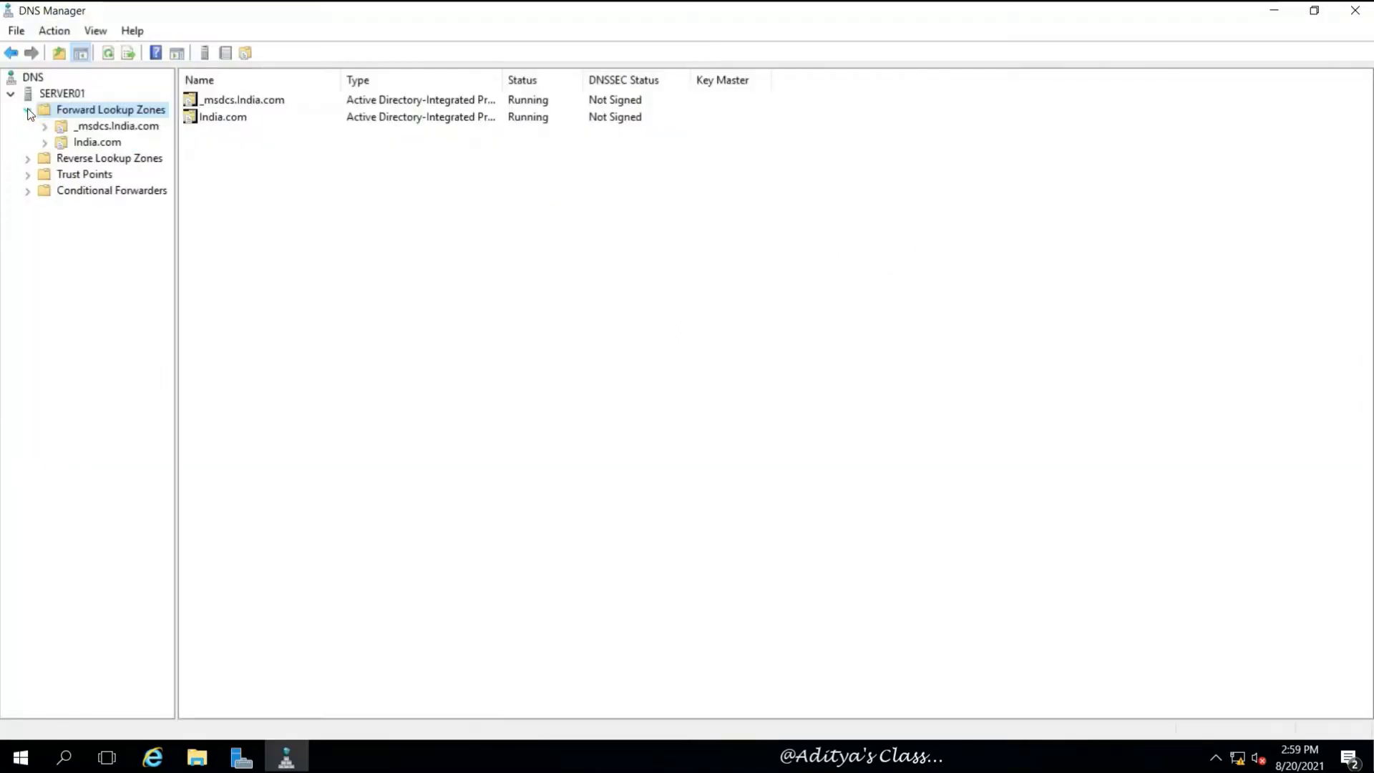
click(93, 142)
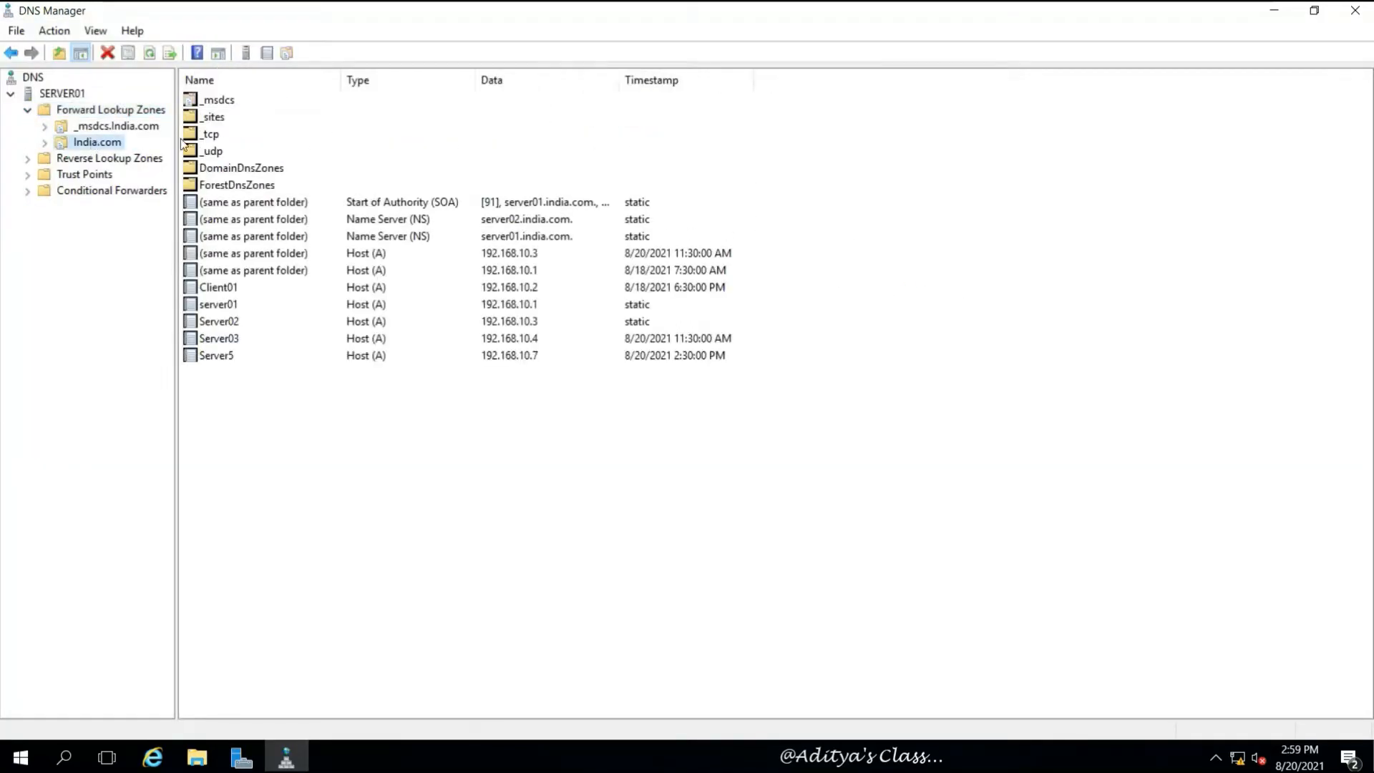
click(150, 53)
click(205, 355)
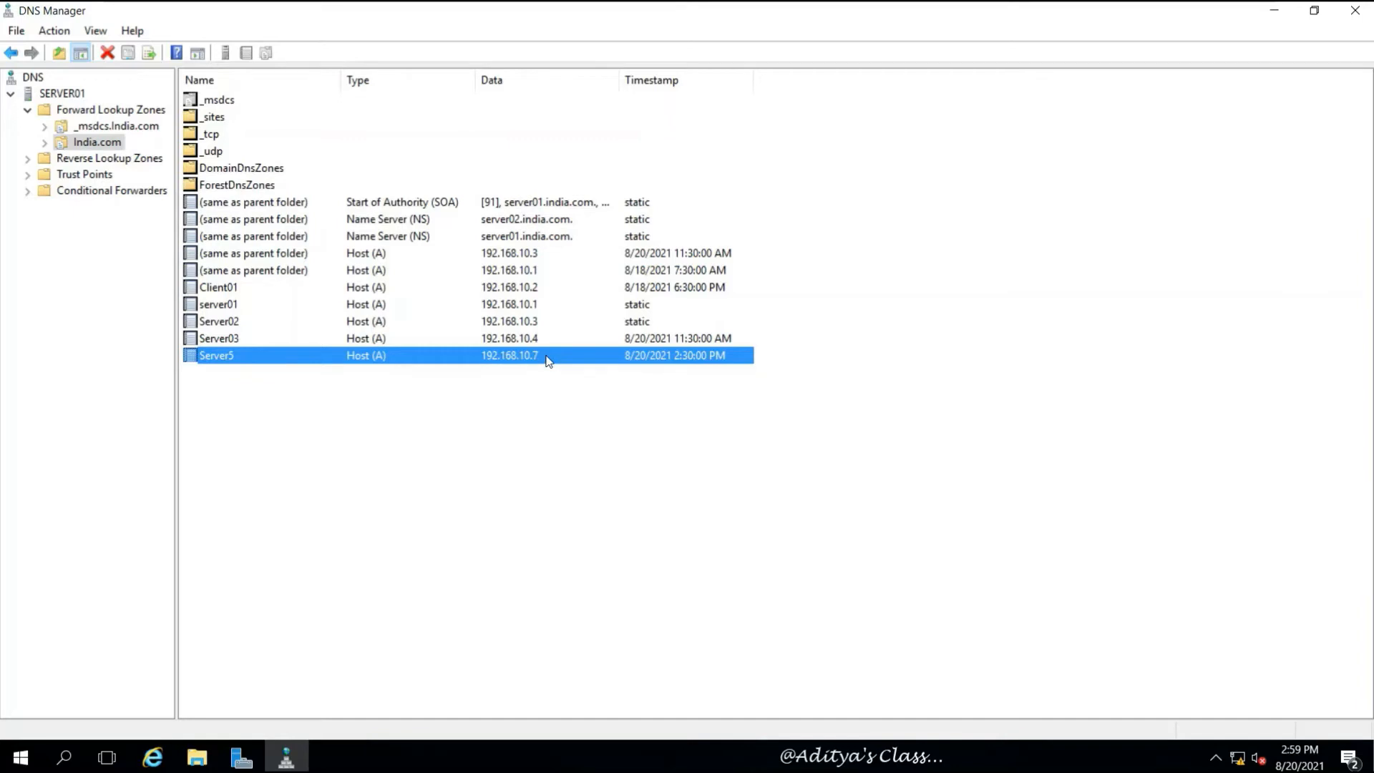
click(237, 321)
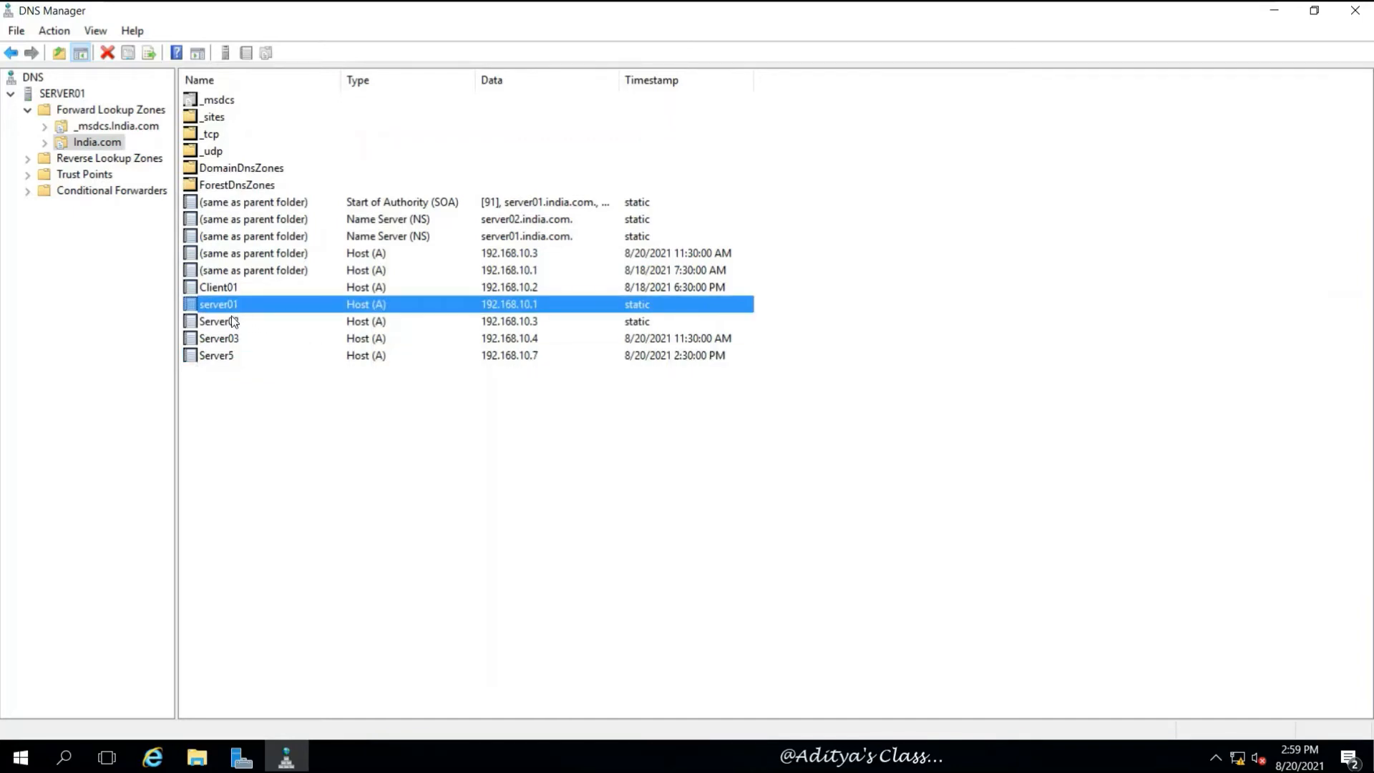
click(226, 340)
click(228, 357)
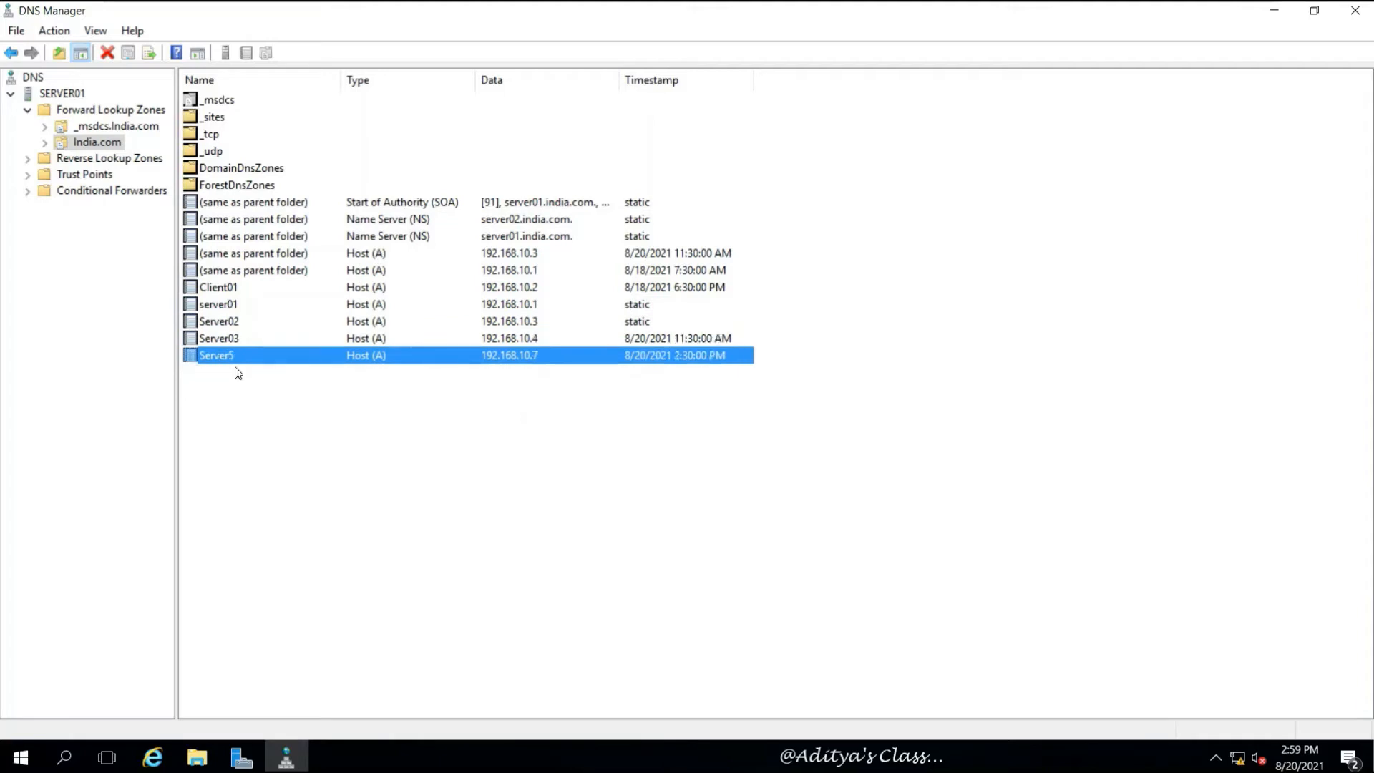
click(294, 409)
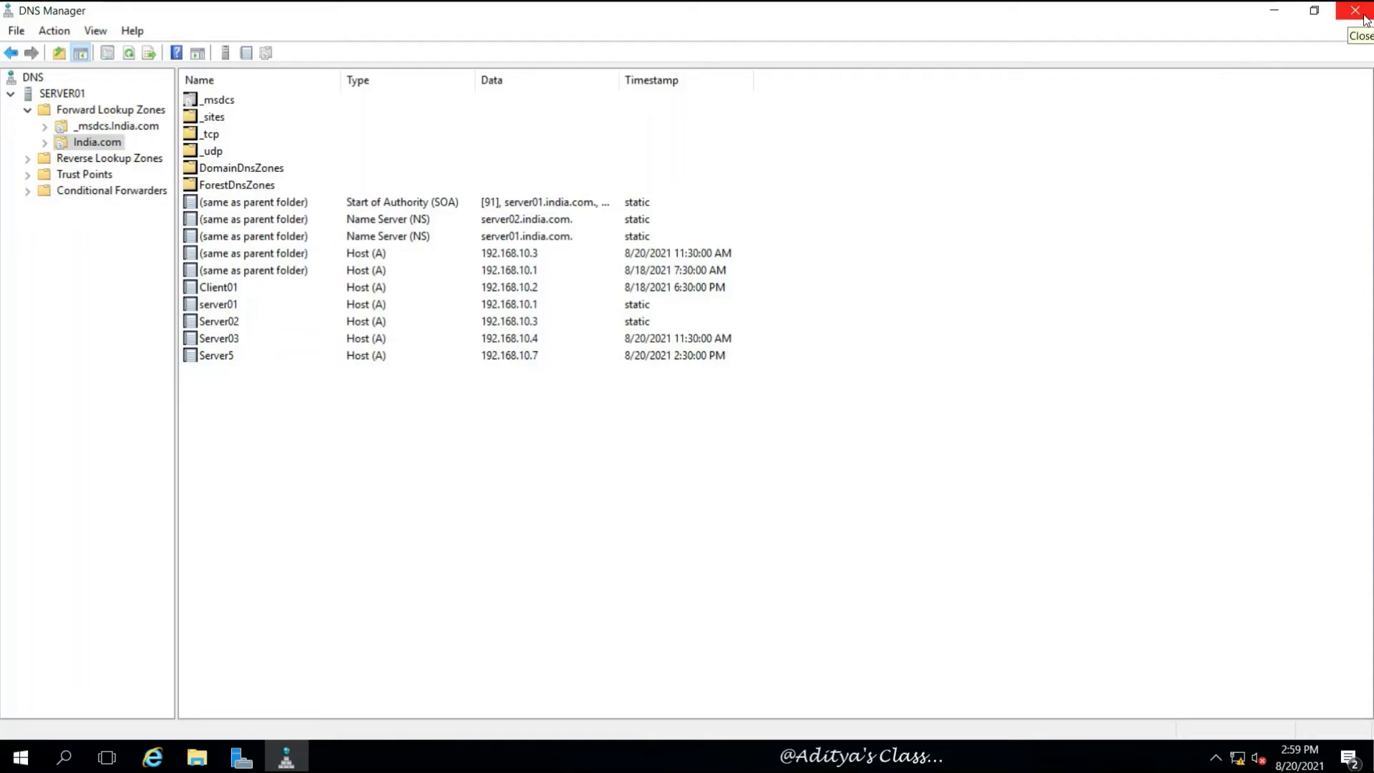
click(1358, 12)
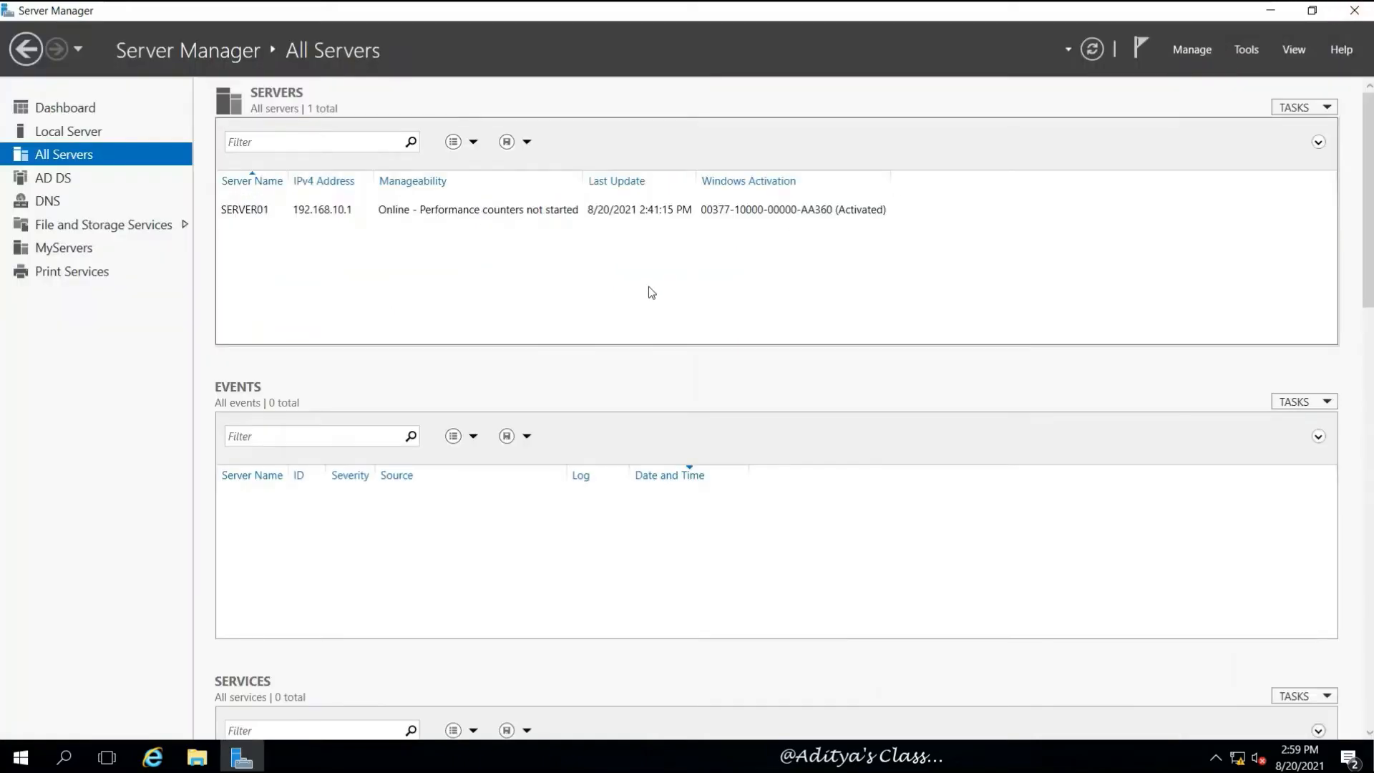
Close Server Manager on Server01, briefly opening and dismissing the Start menu
click(1356, 16)
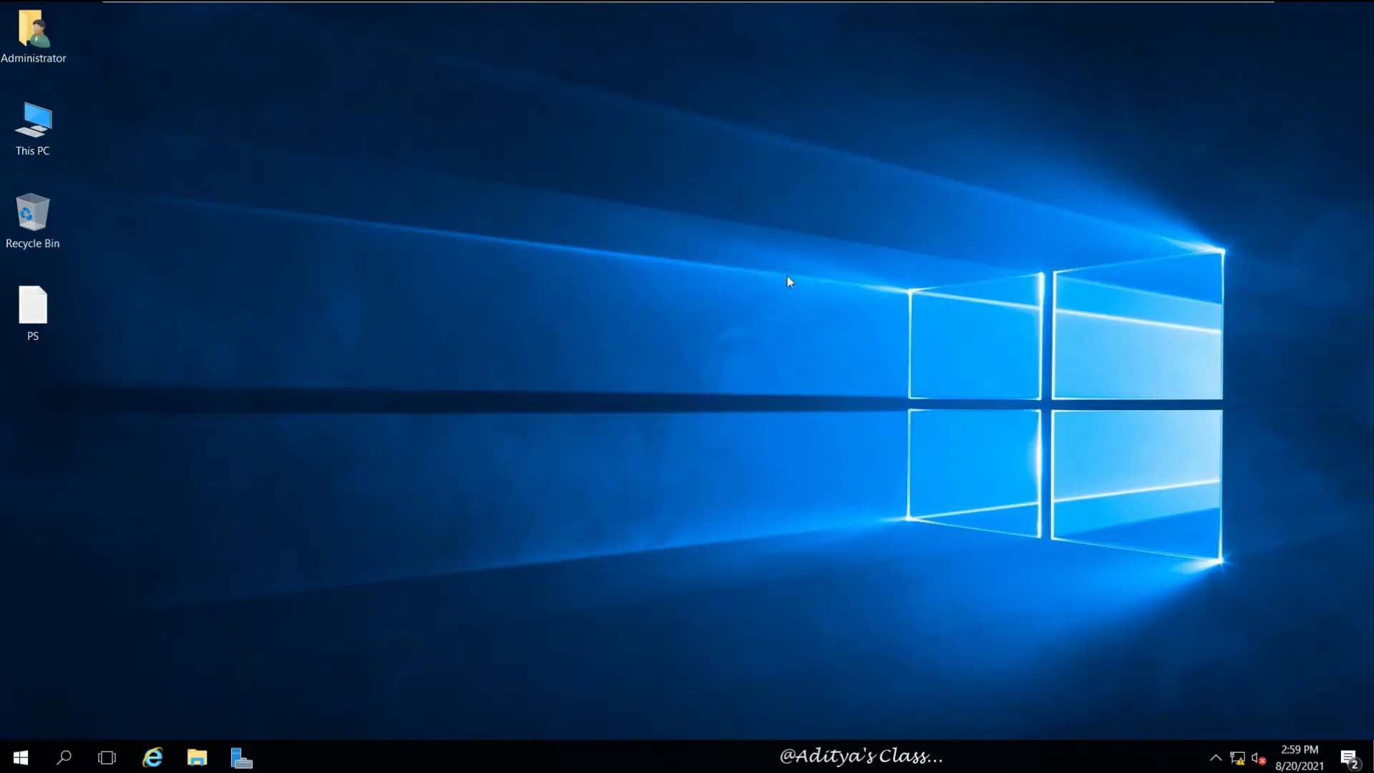
click(32, 756)
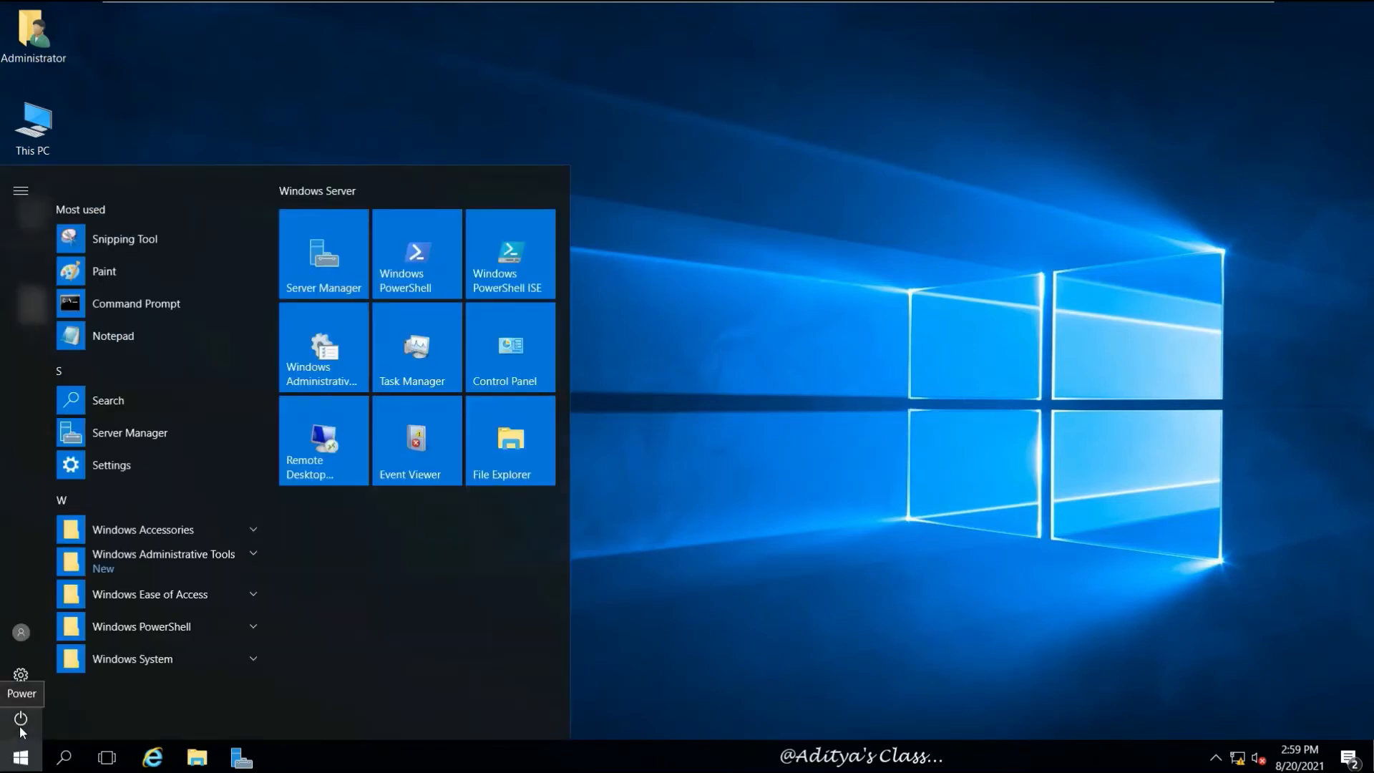
click(800, 390)
Switch to the Server02 virtual machine, then minimize VMware to the host desktop
mouse_move(939, 6)
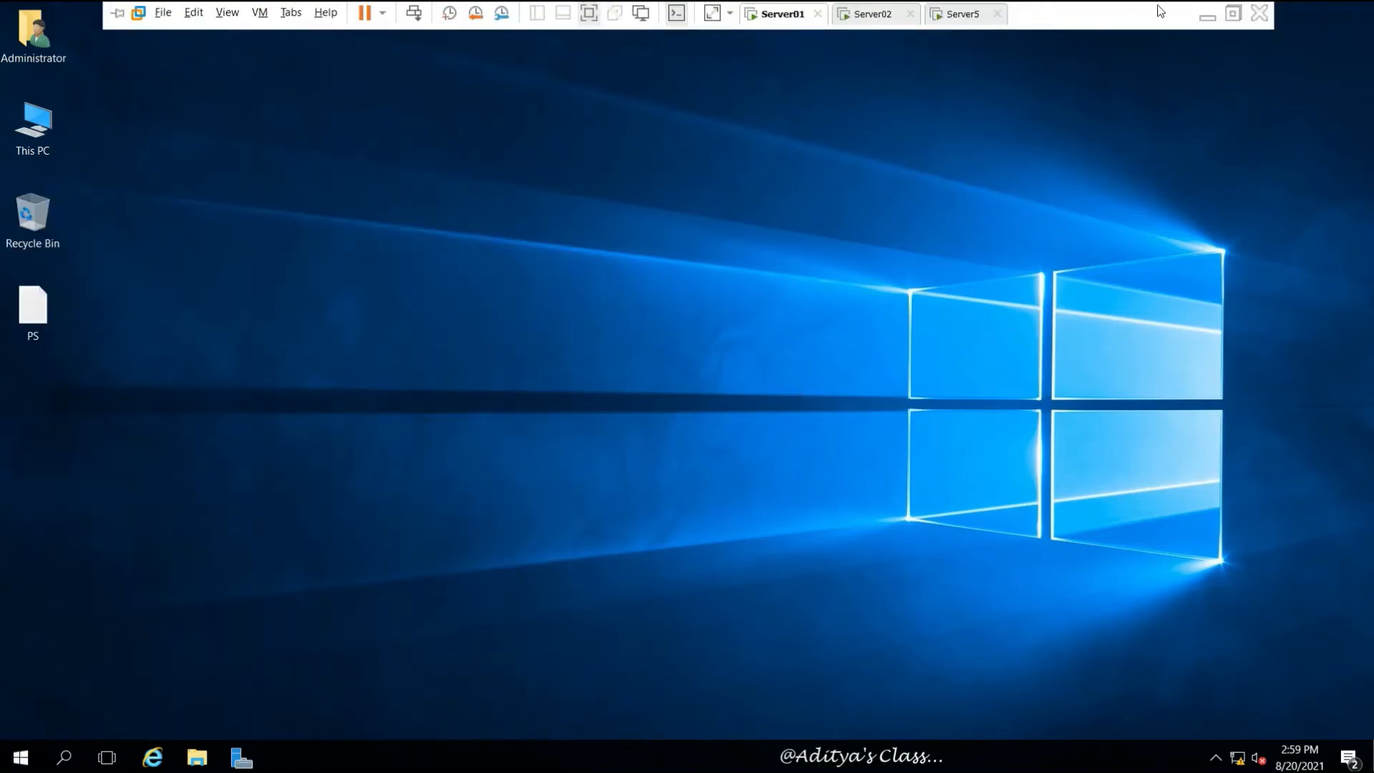
click(893, 15)
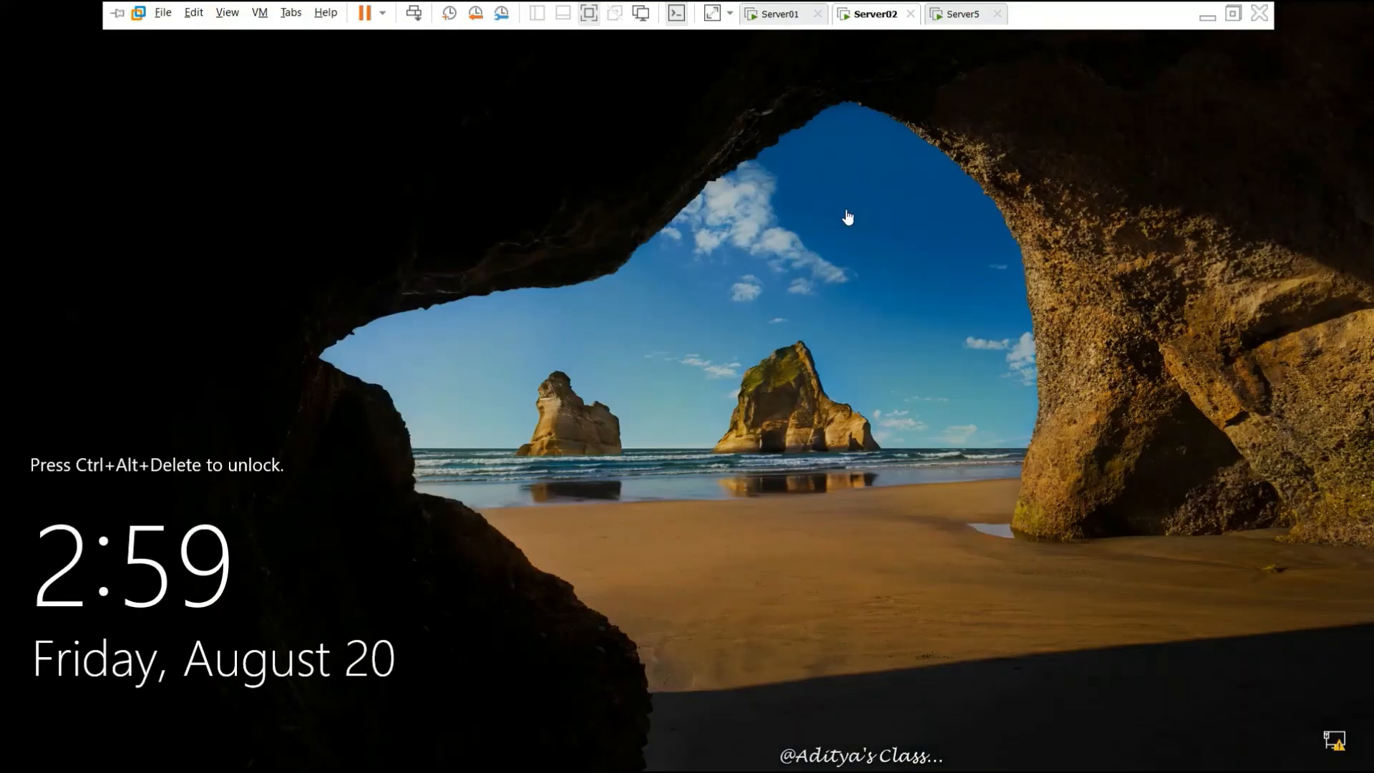
click(1207, 15)
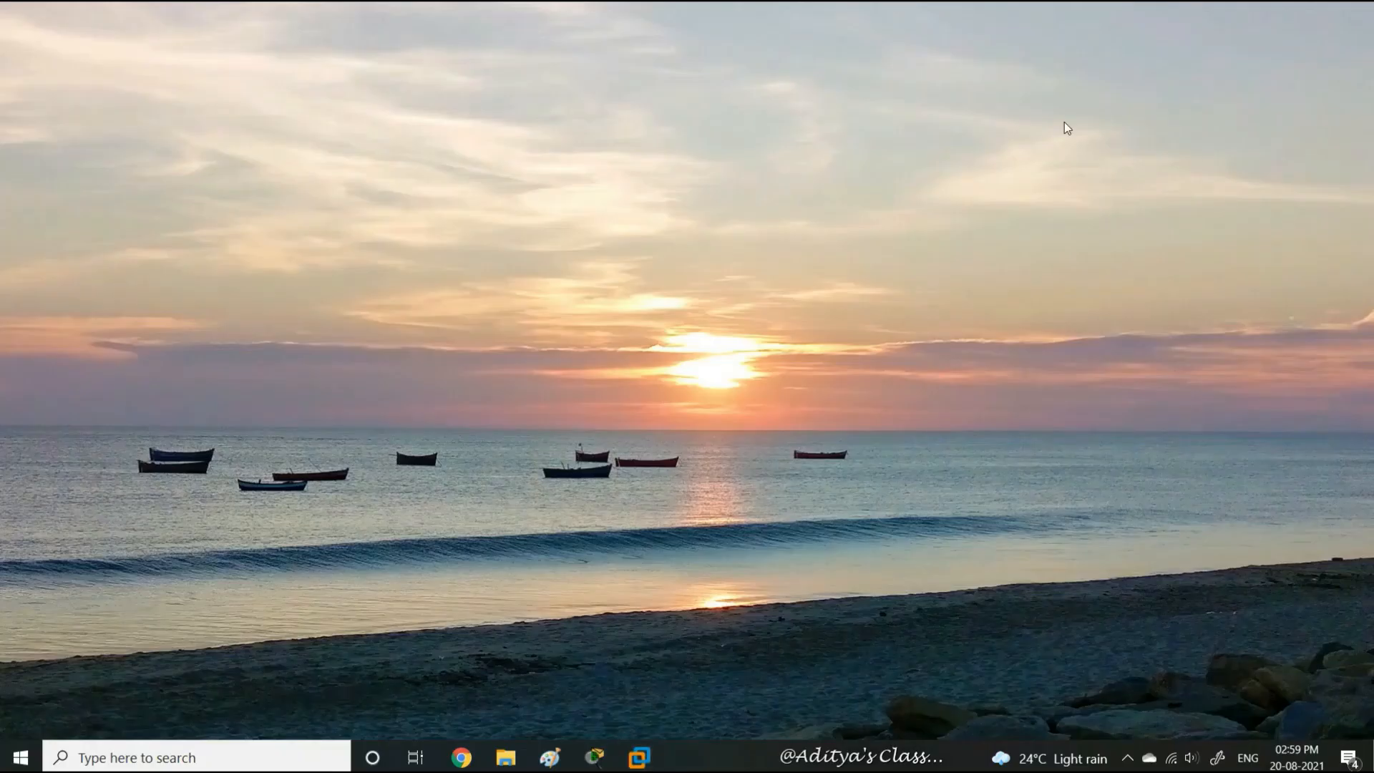